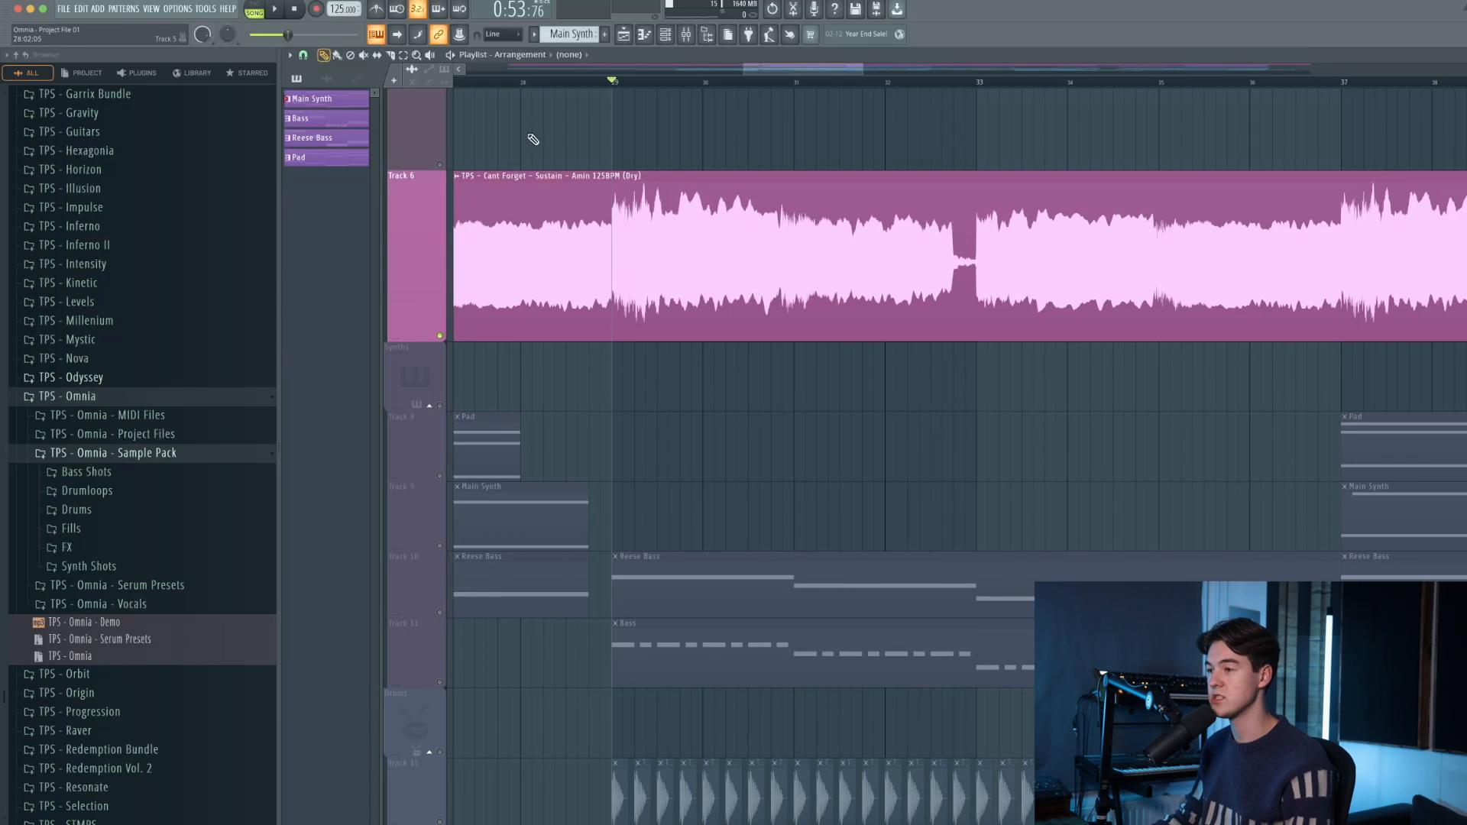
# - Play back the dry Cant Forget sustain vocal on Track 6 from bar 29
pyautogui.press('space')
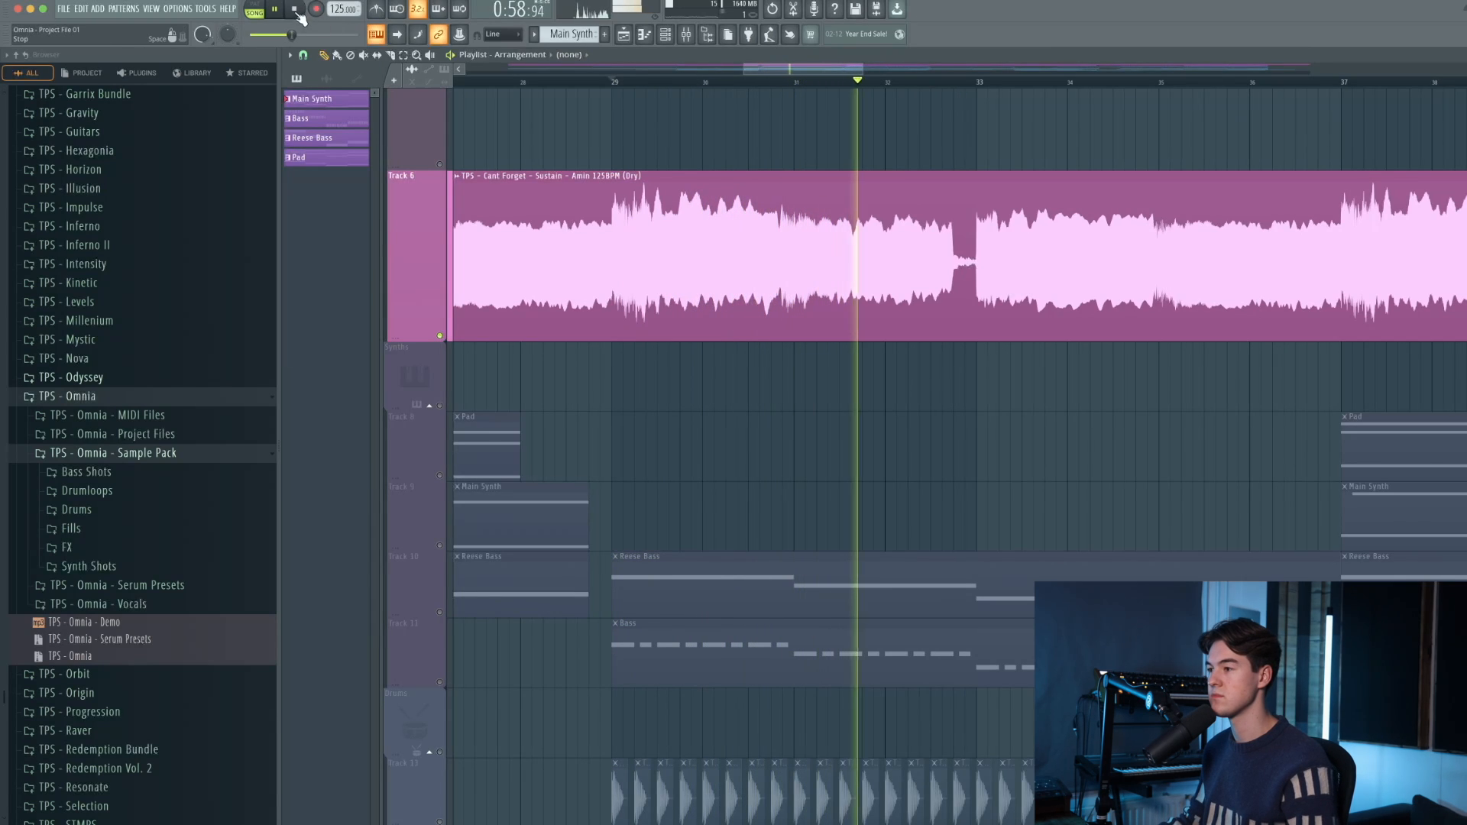
pyautogui.moveTo(778, 69); pyautogui.dragTo(810, 75)
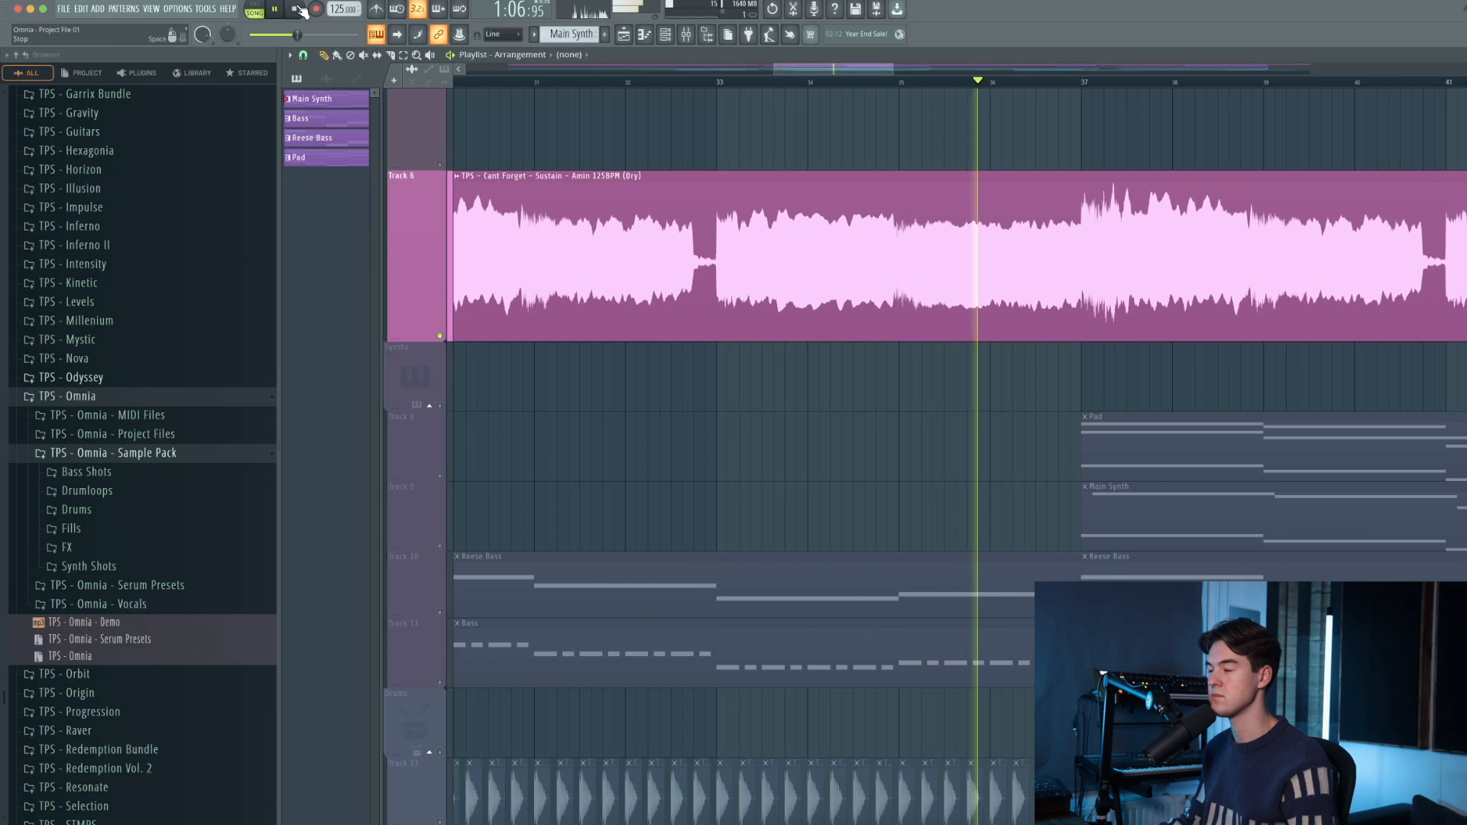
pyautogui.moveTo(808, 80); pyautogui.dragTo(750, 71)
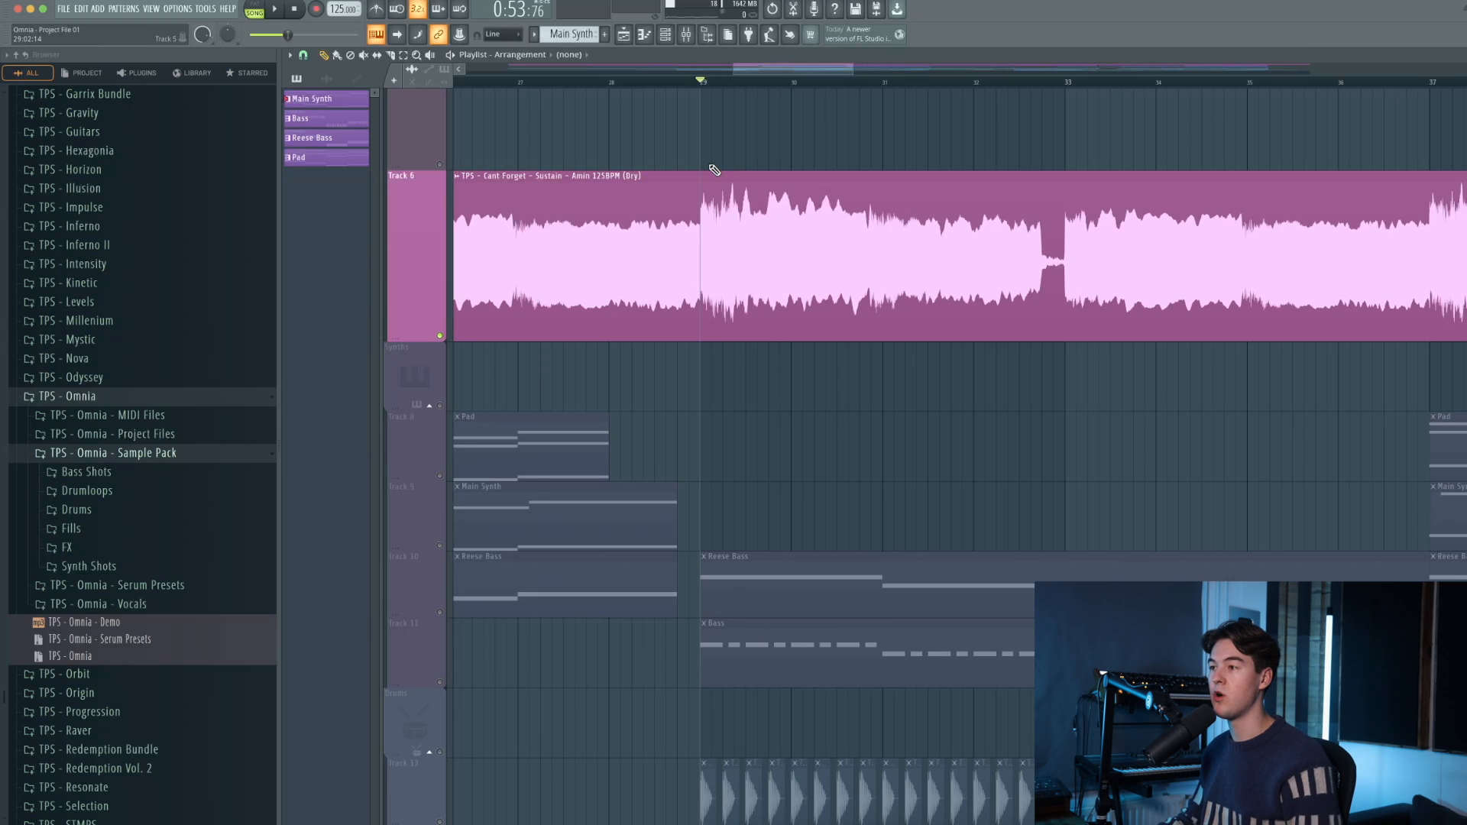
# - Load Gross Beat into the second effect slot of the Stutter Vox mixer insert
pyautogui.click(696, 46)
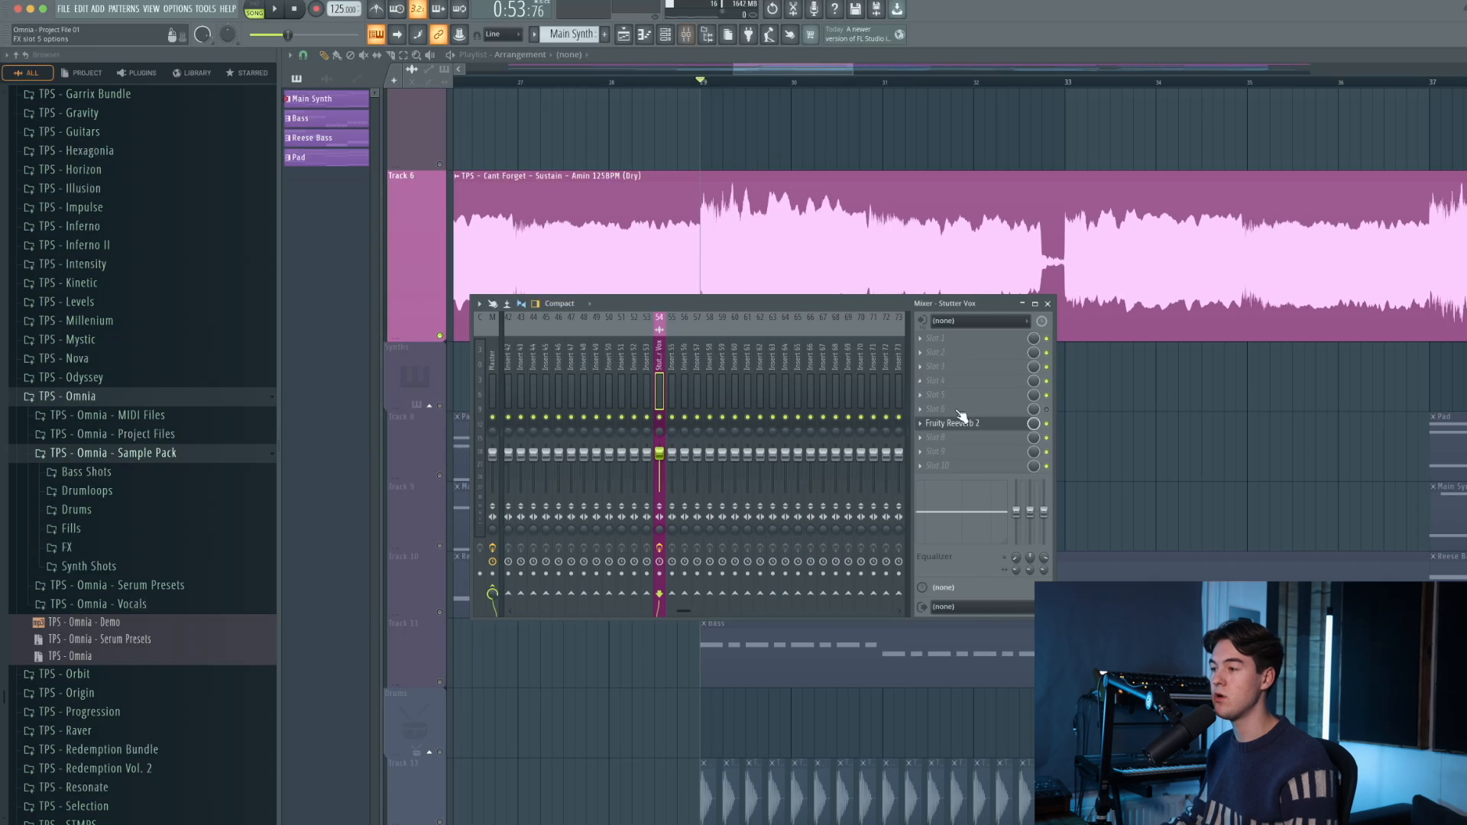
pyautogui.click(960, 354)
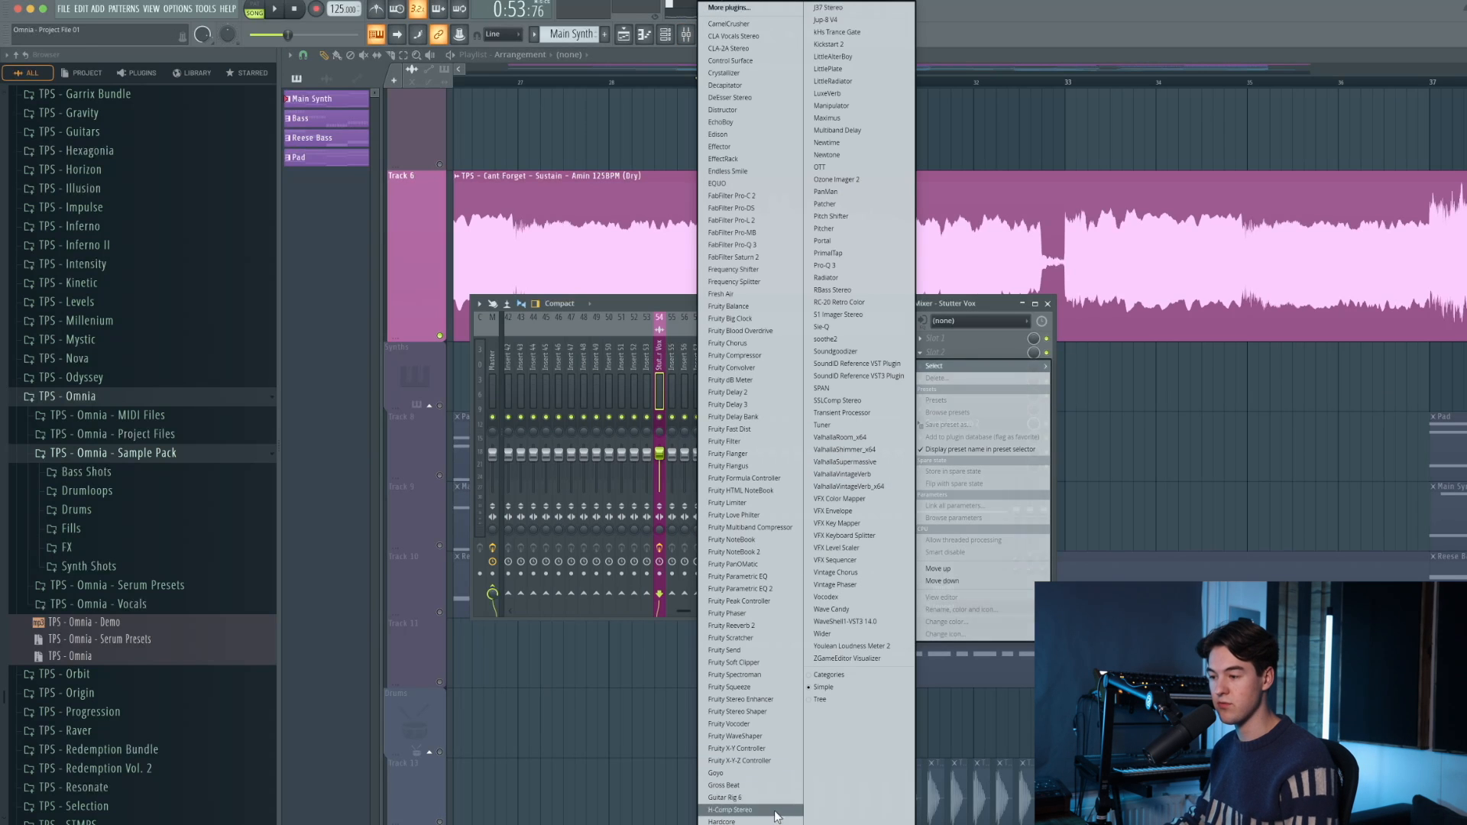
pyautogui.click(724, 785)
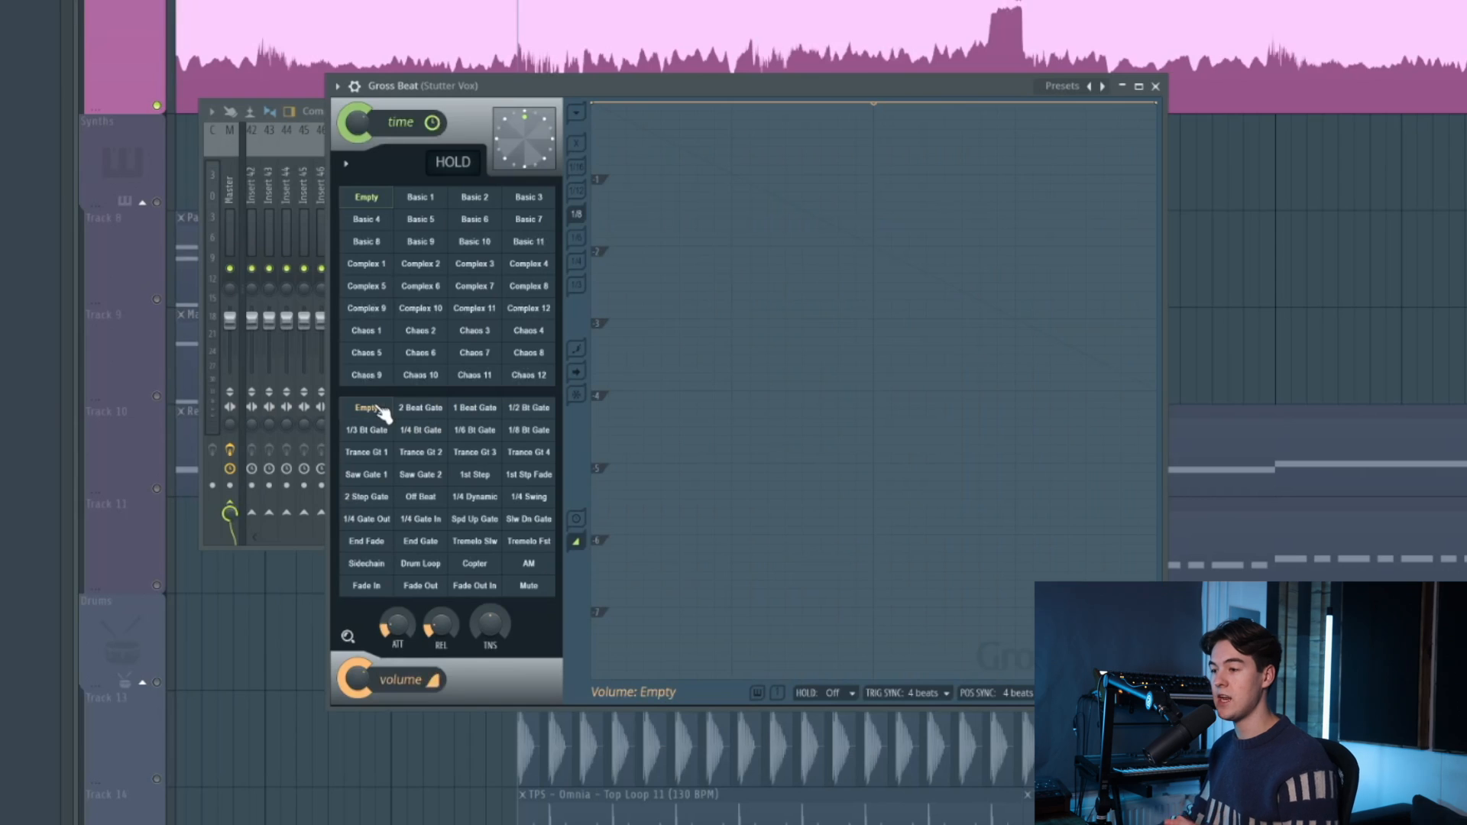
# - Apply the 1/4 Bt Gate volume preset in Gross Beat and audition it on the vocal
pyautogui.click(421, 432)
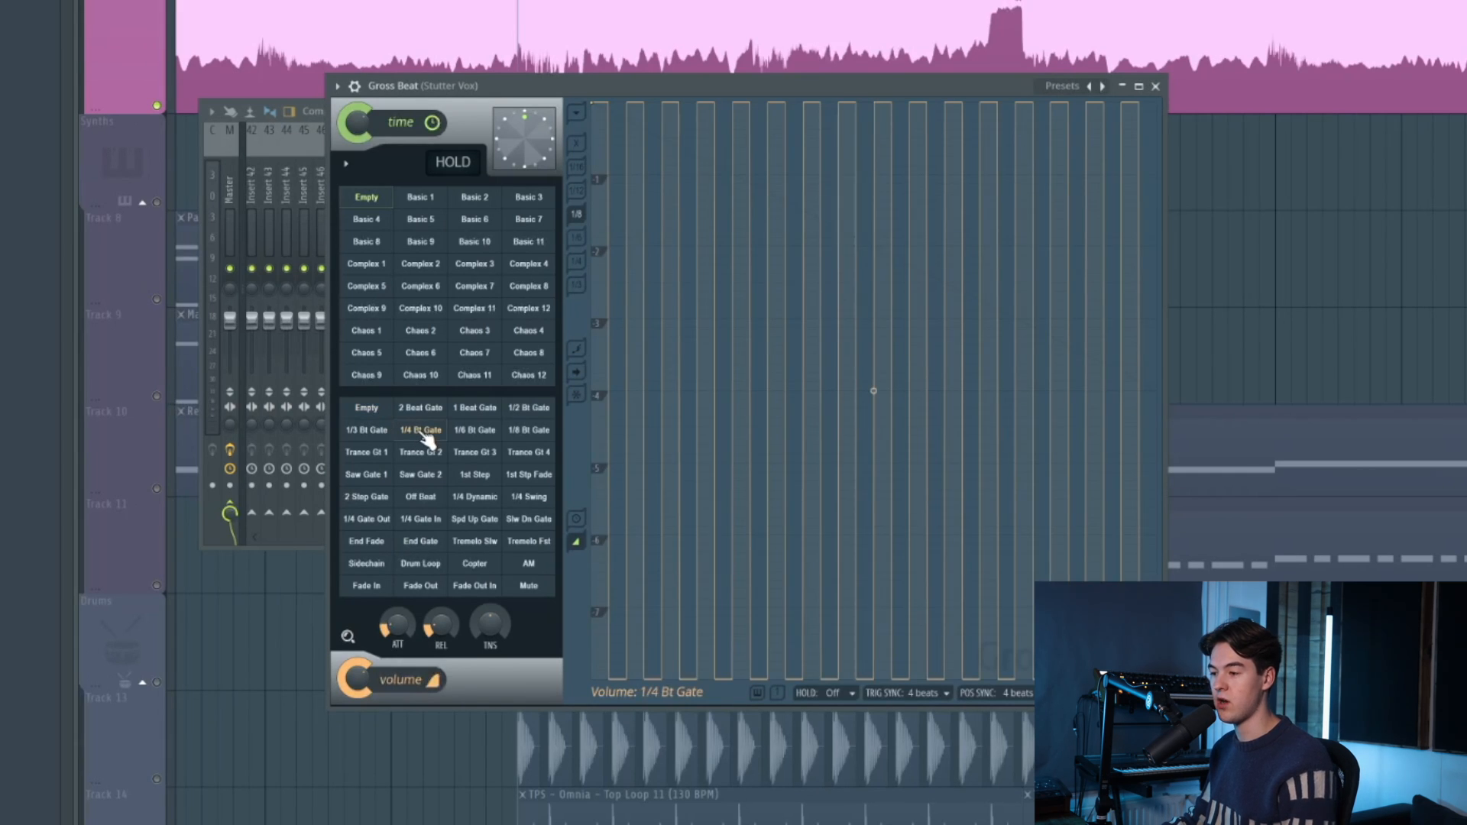
pyautogui.press('space')
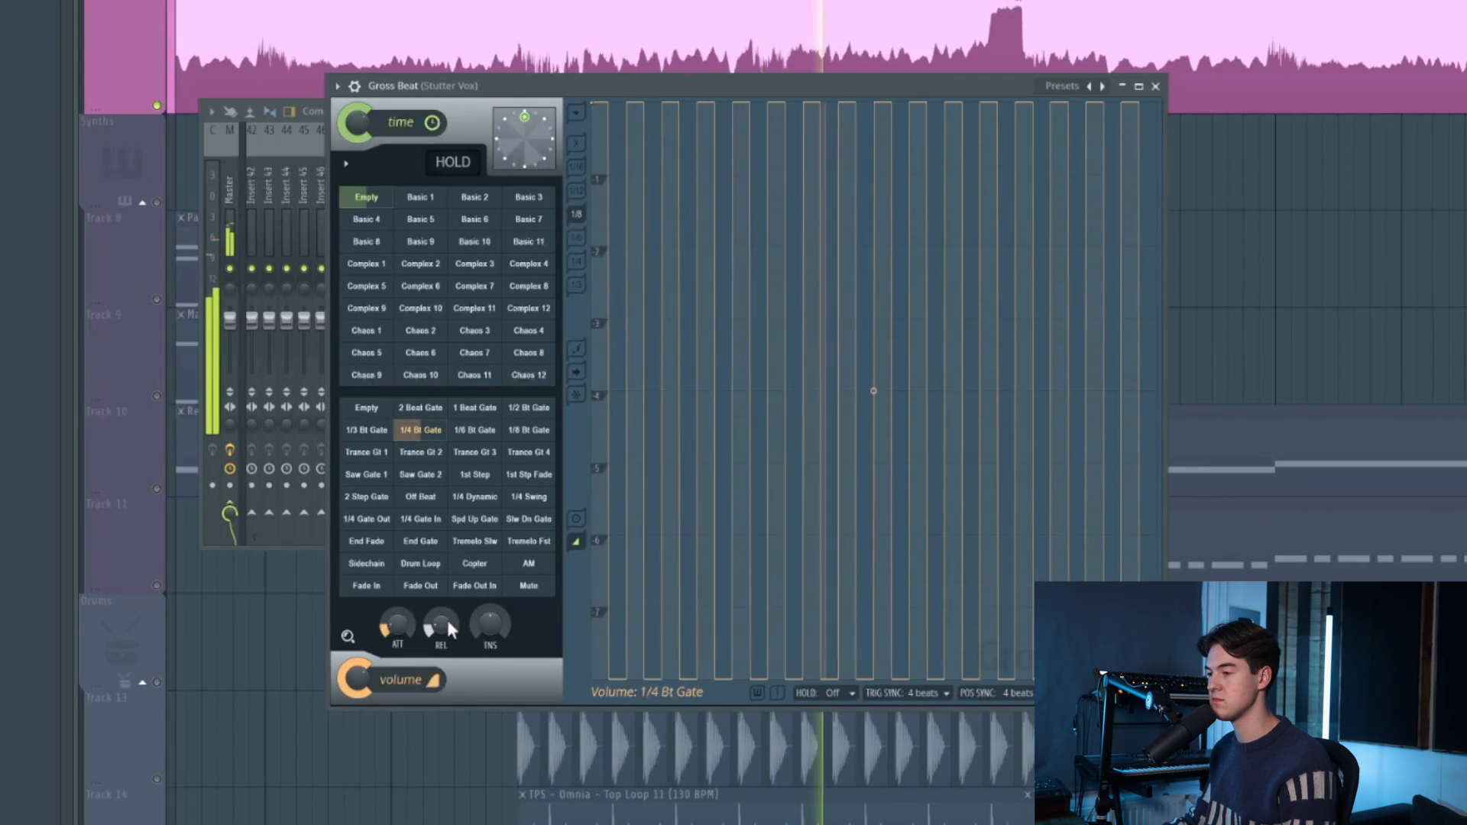
pyautogui.press('space')
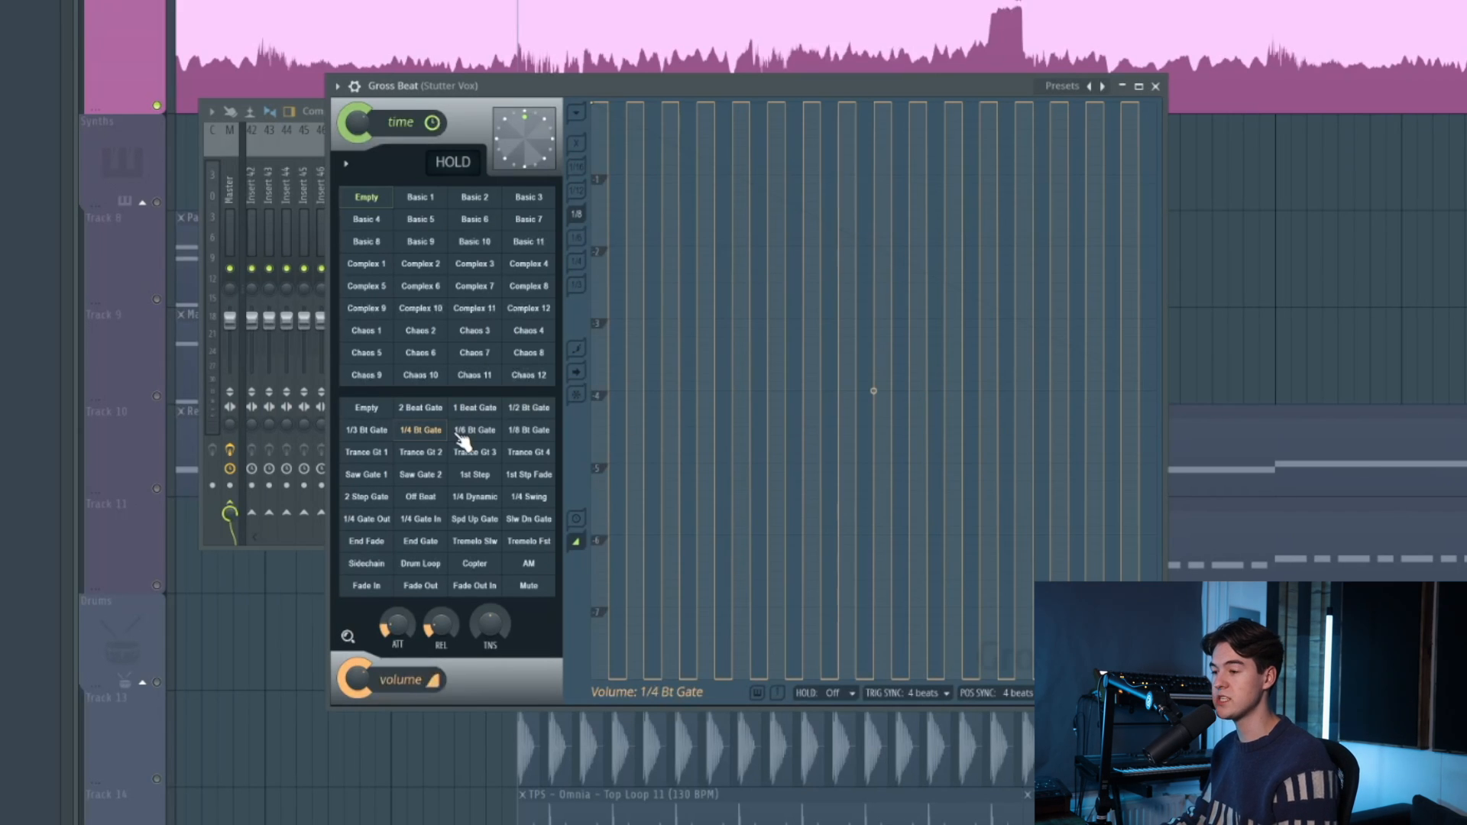
# - Audition the 1/8 Bt Gate, 1/2 Bt Gate and Trance Gt 1 volume presets, and return to 1/4 Bt Gate
pyautogui.click(527, 430)
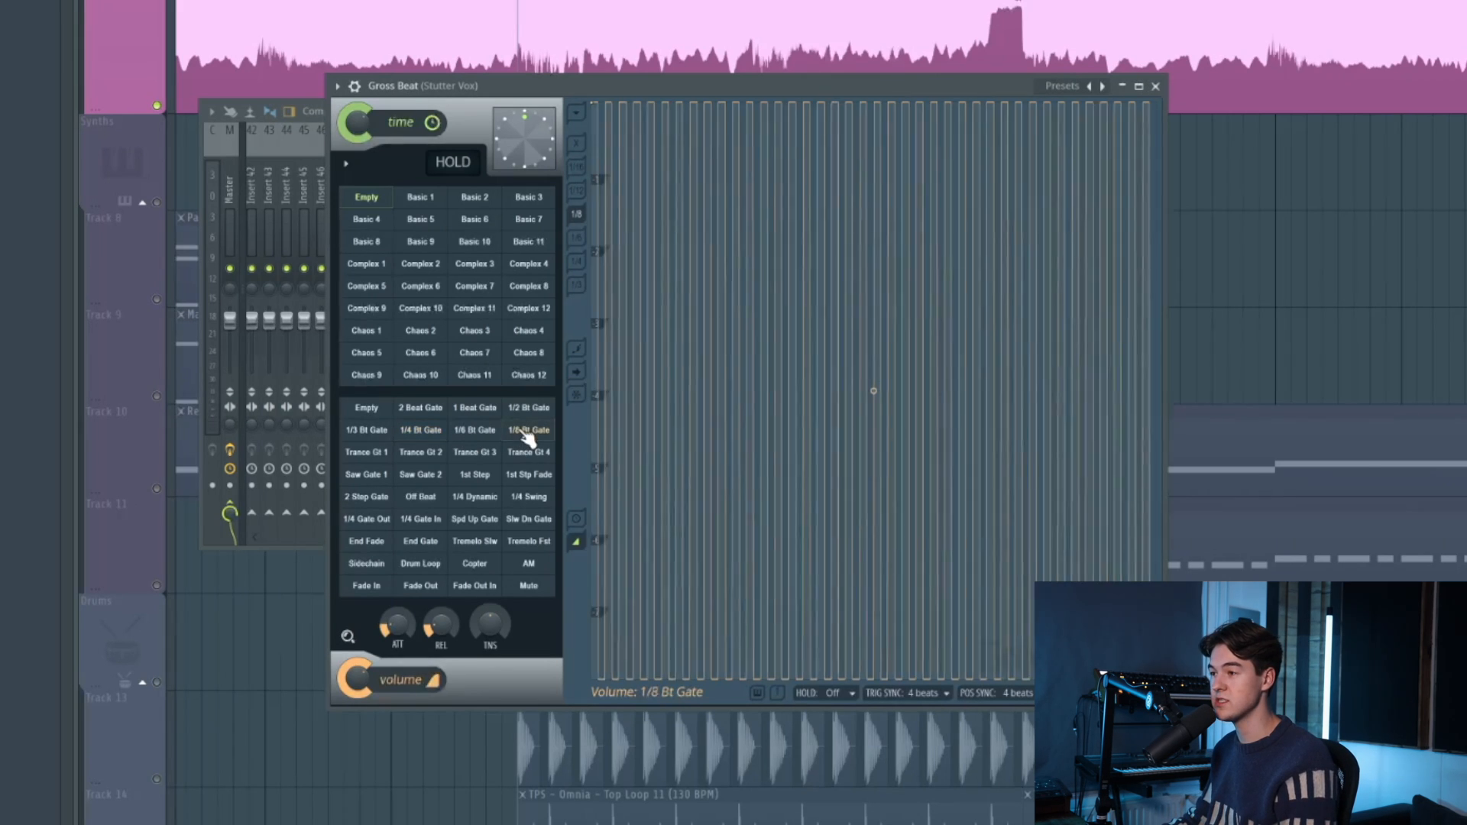
pyautogui.press('space')
pyautogui.click(525, 409)
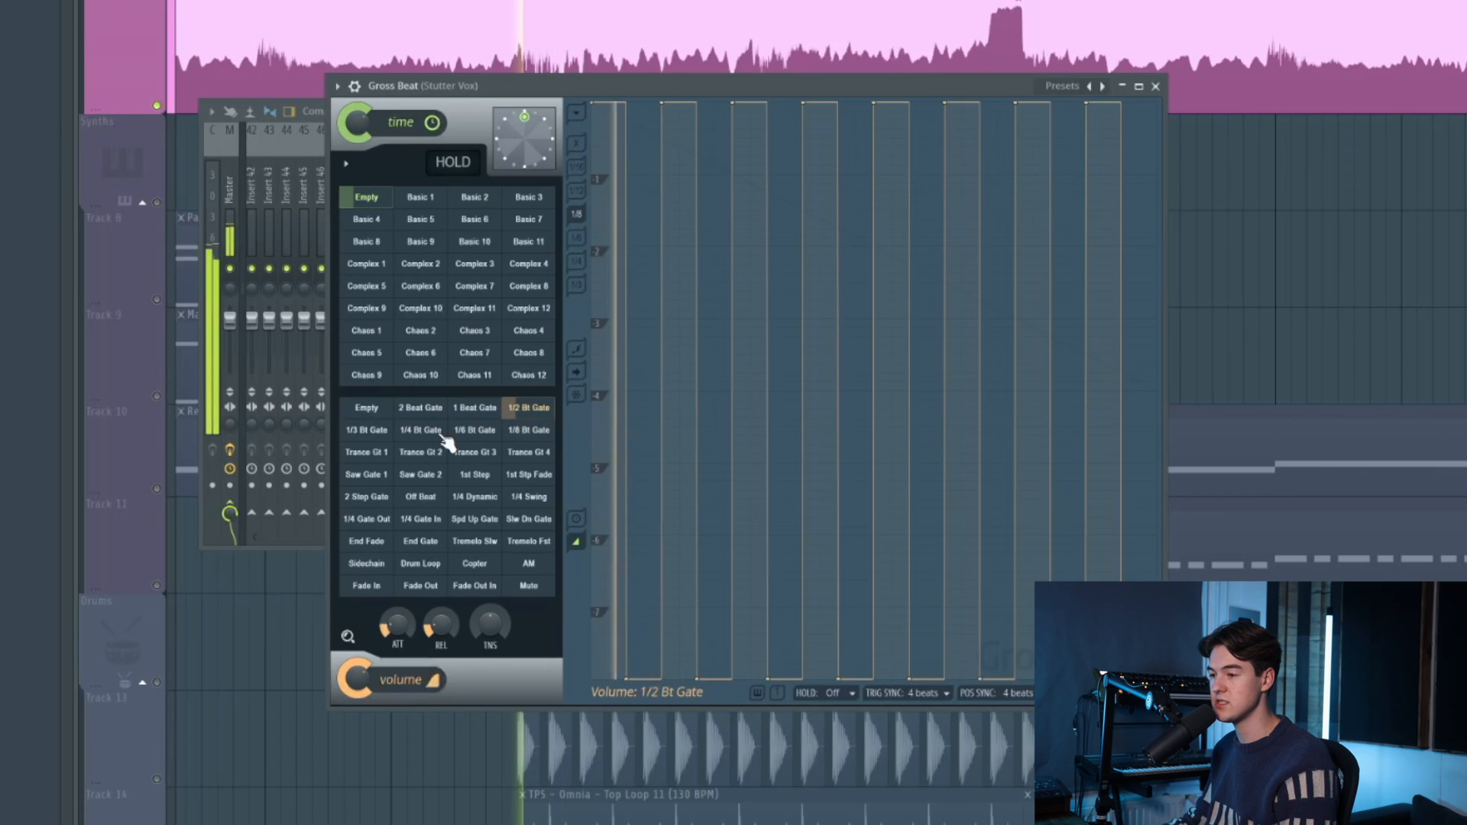
pyautogui.click(367, 453)
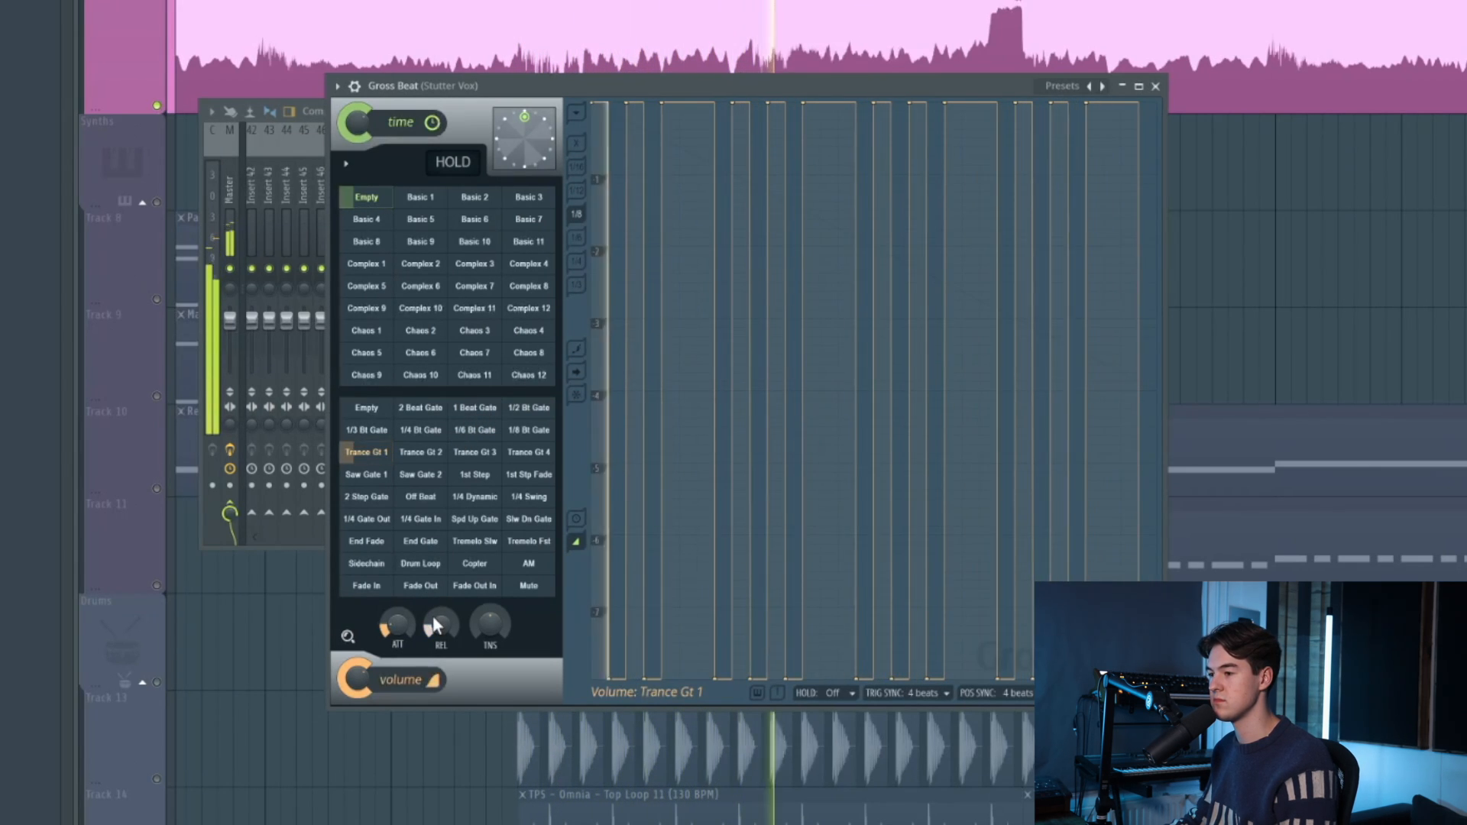
pyautogui.click(420, 431)
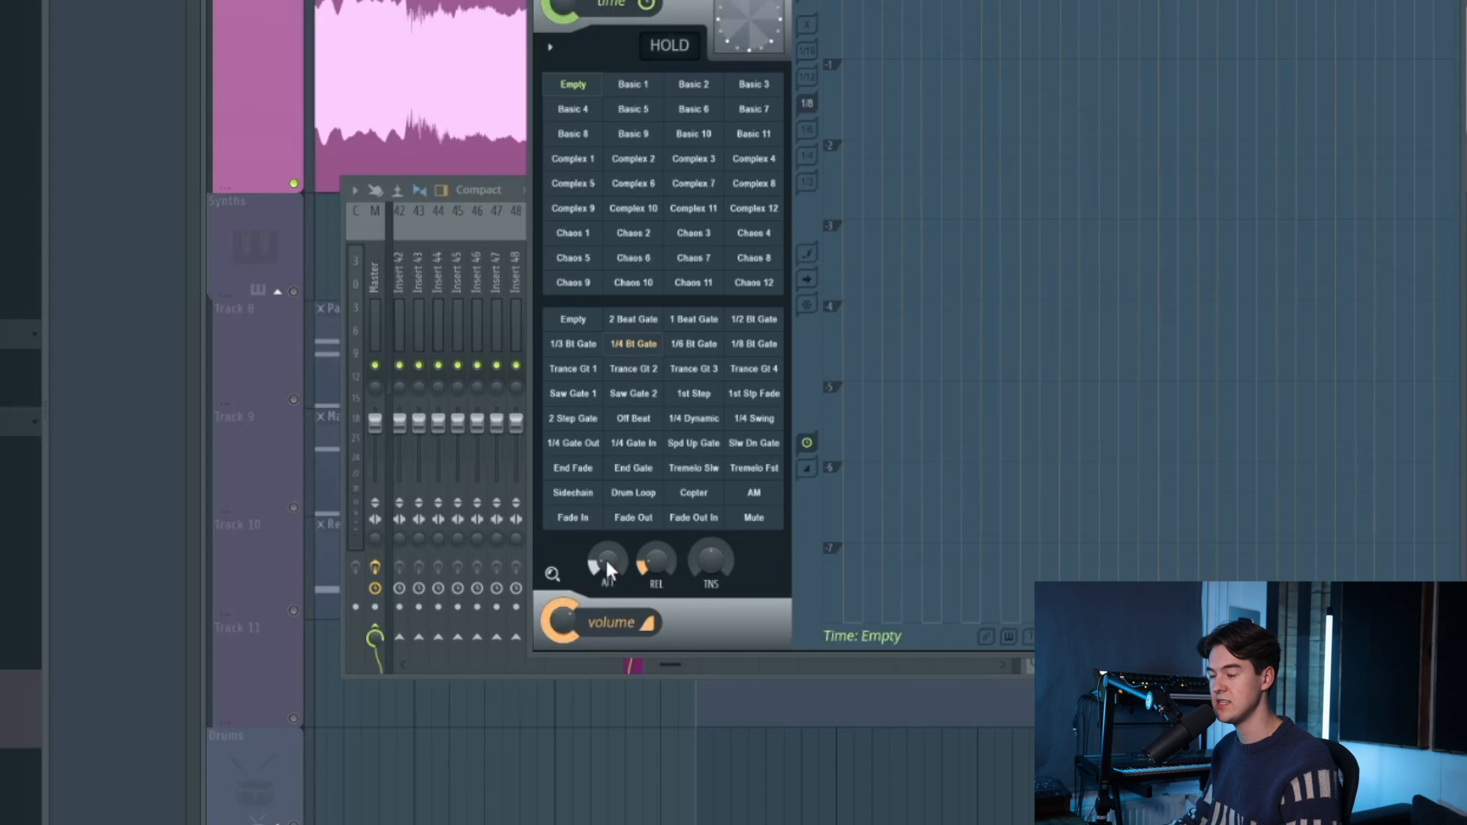
# - Raise the attack and release of Gross Beat's volume gate to soften the stutter, and play it back
pyautogui.press('space')
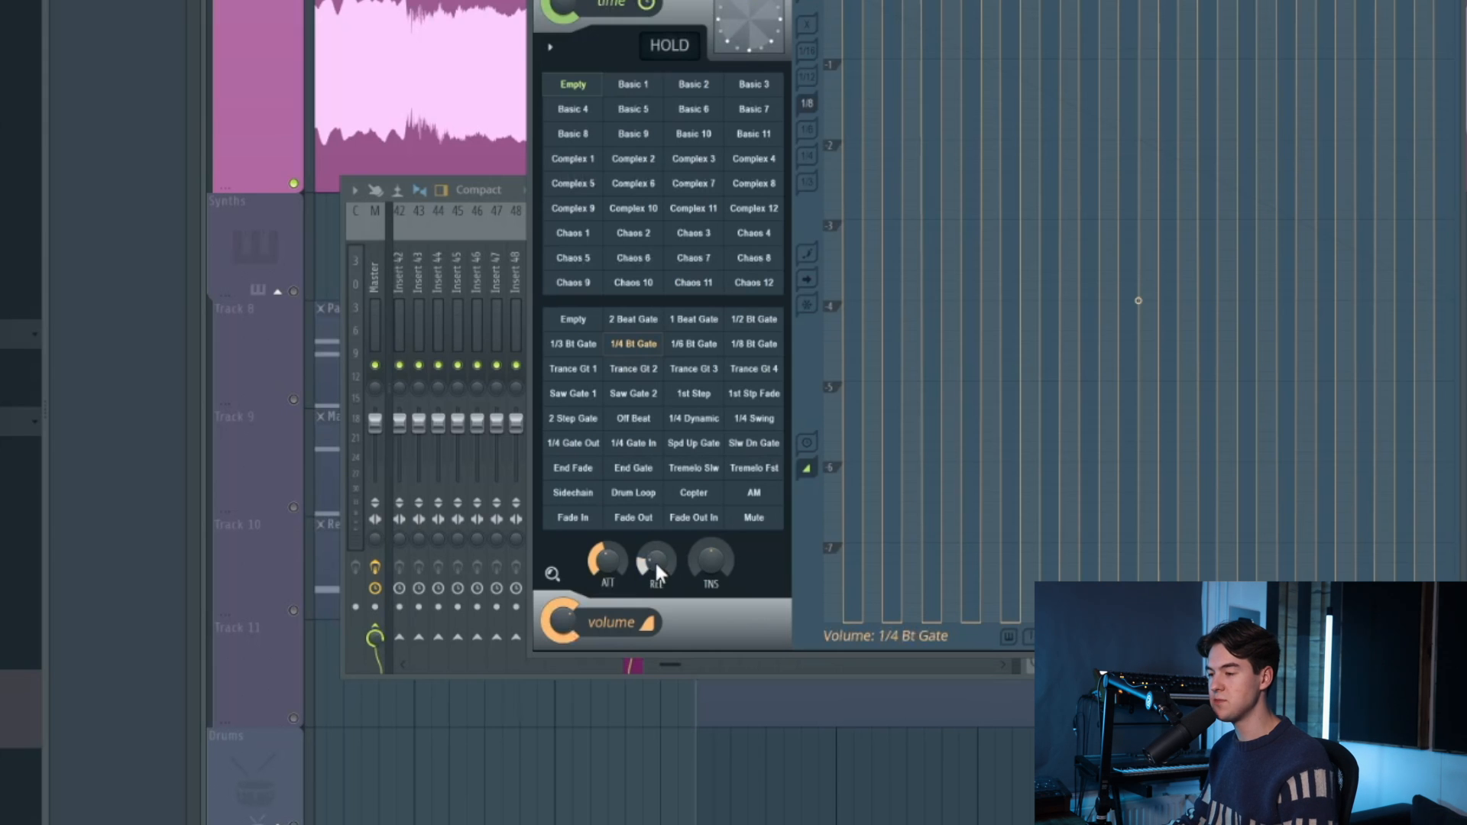
pyautogui.press('space')
pyautogui.moveTo(656, 563)
pyautogui.mouseDown()
pyautogui.moveTo(656, 493)
pyautogui.moveTo(656, 580)
pyautogui.moveTo(656, 555)
pyautogui.mouseUp()
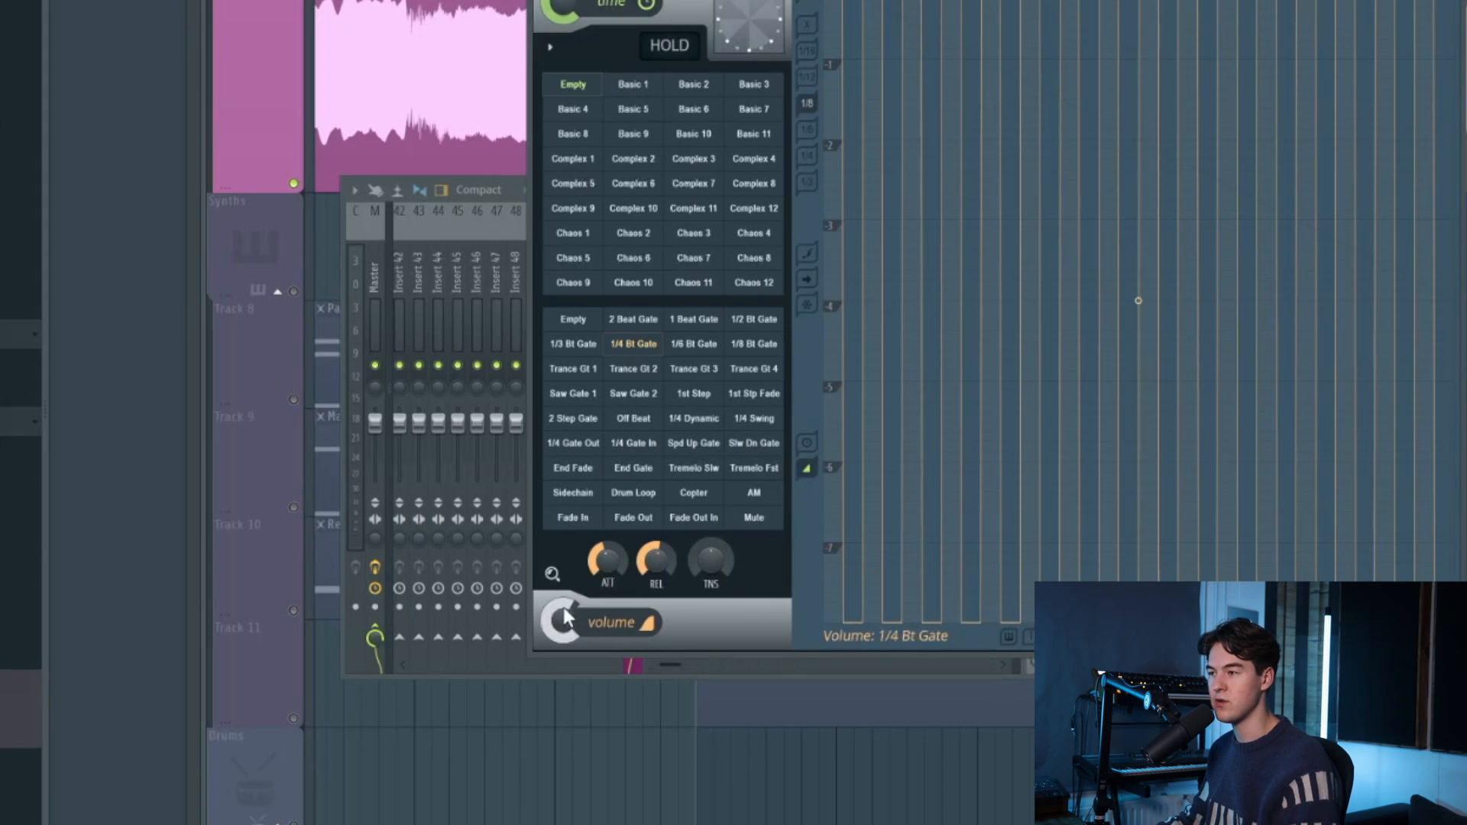
pyautogui.press('space')
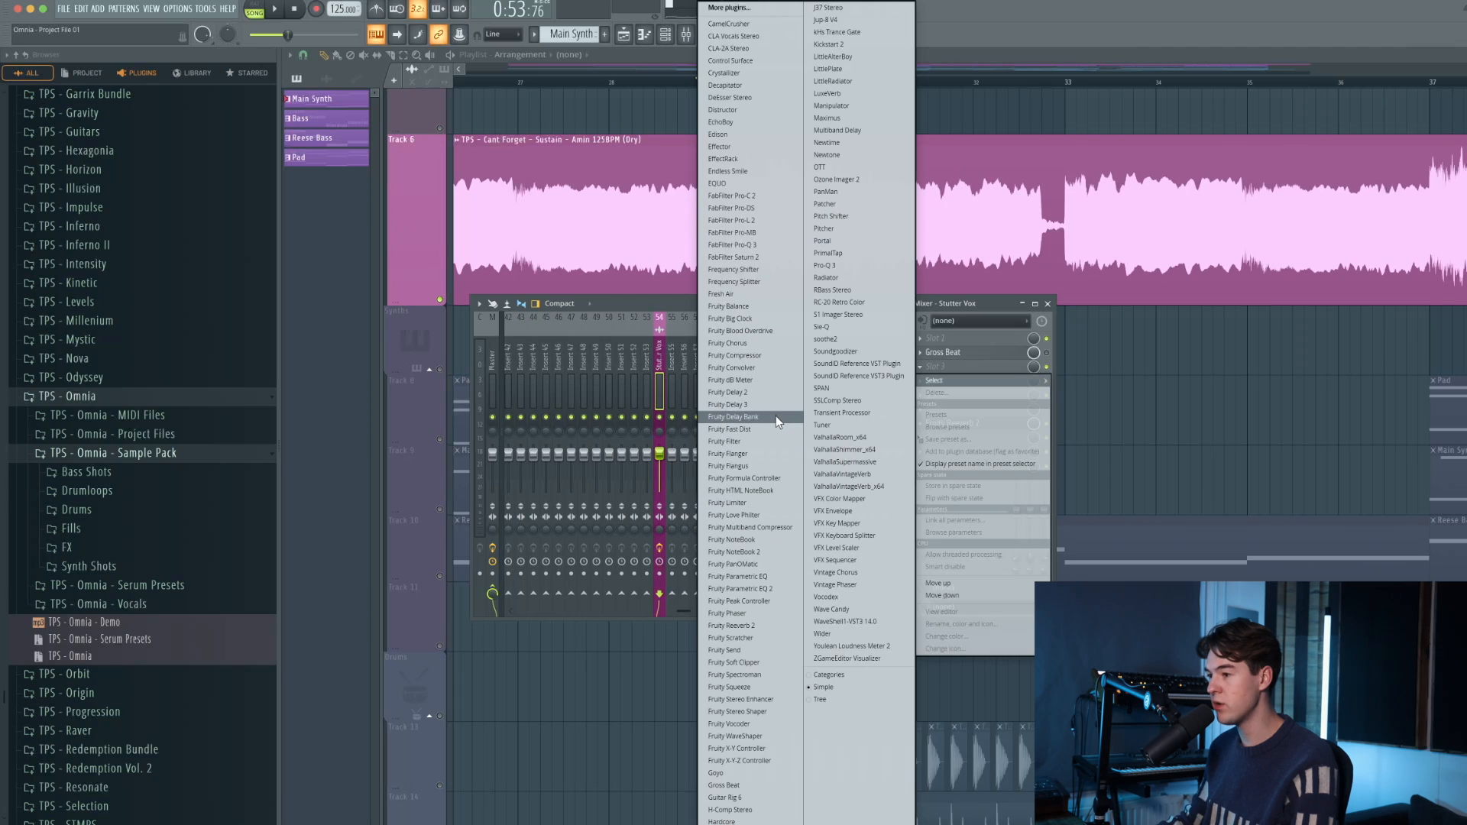
# - Load kHs Trance Gate into the third effect slot of the Stutter Vox insert
pyautogui.press('k')
pyautogui.press('Return')
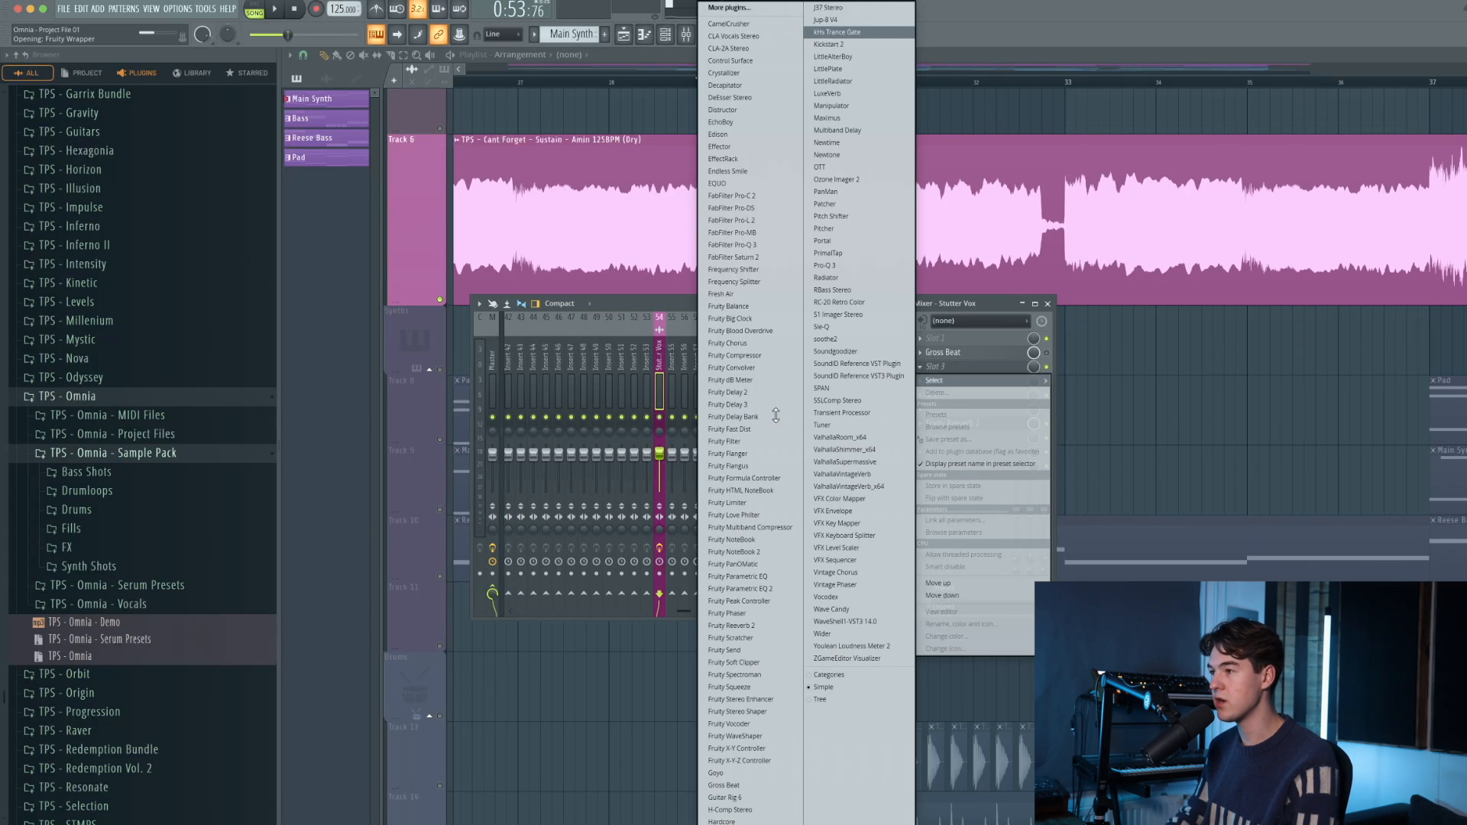
pyautogui.moveTo(336, 228); pyautogui.dragTo(537, 246)
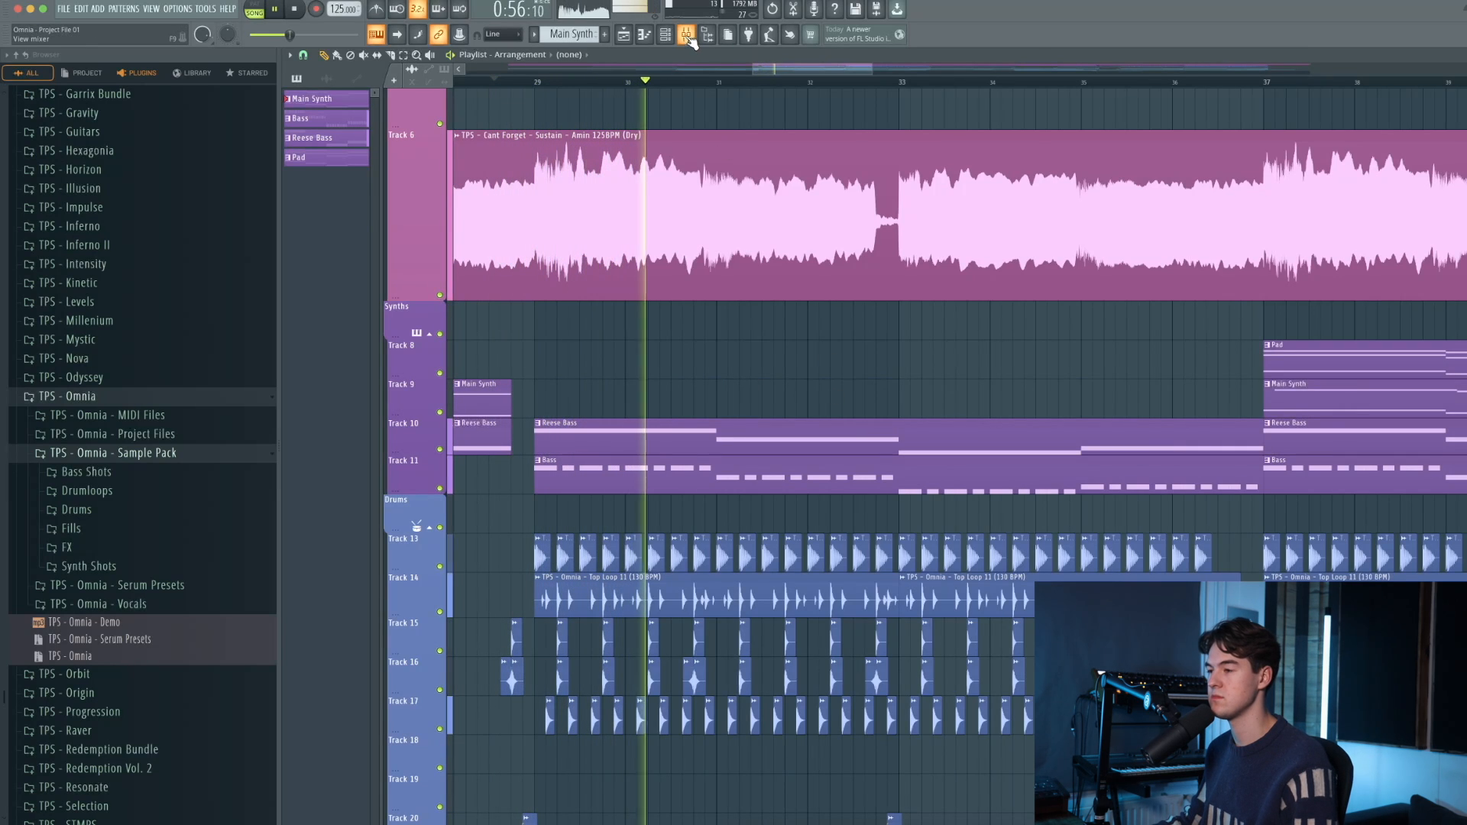
# - Review Gross Beat's gate settings on the Stutter Vox insert during full-mix playback, and close the plugin
pyautogui.click(687, 35)
pyautogui.click(986, 365)
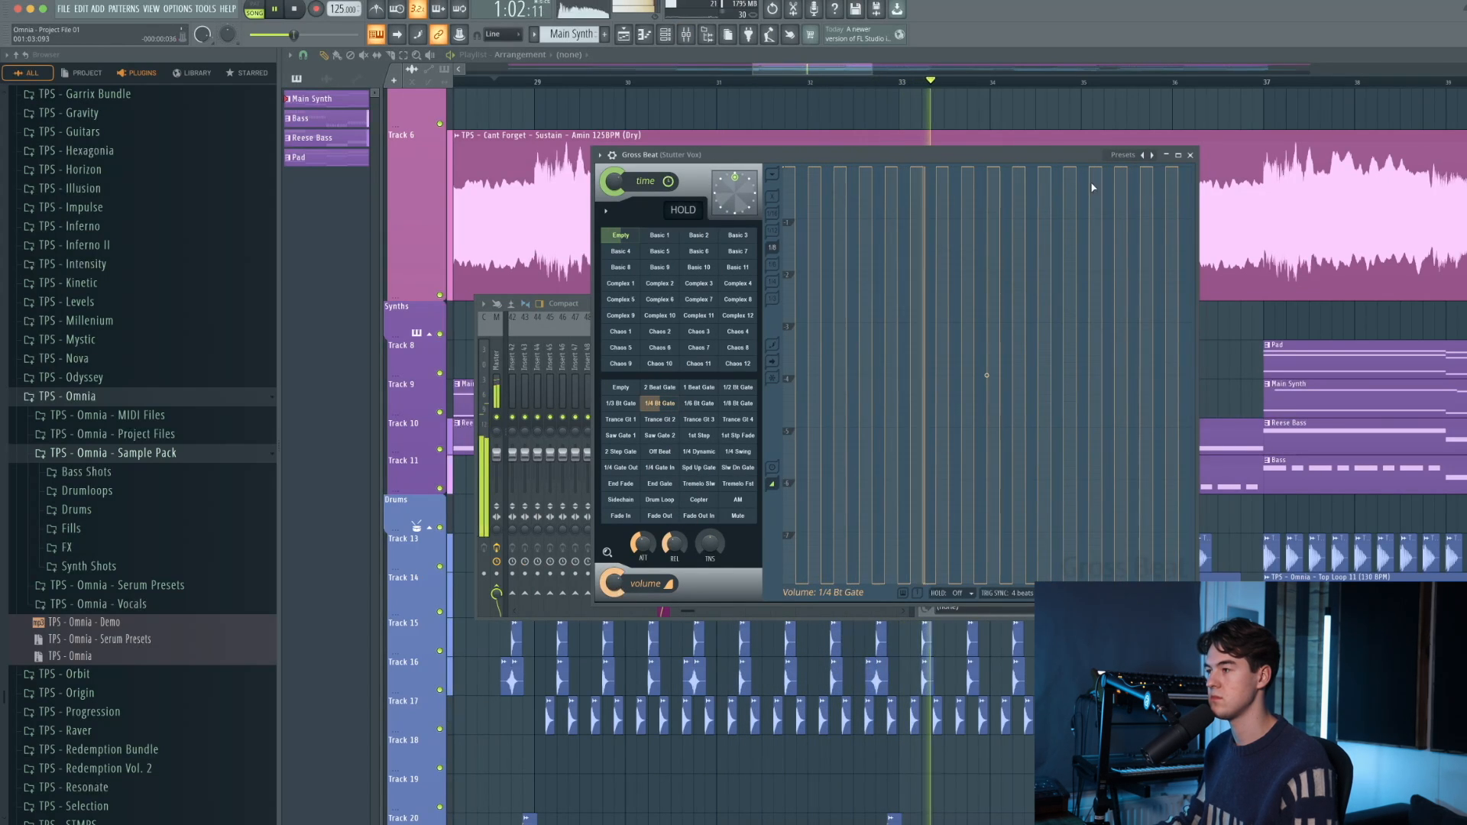
pyautogui.click(1190, 156)
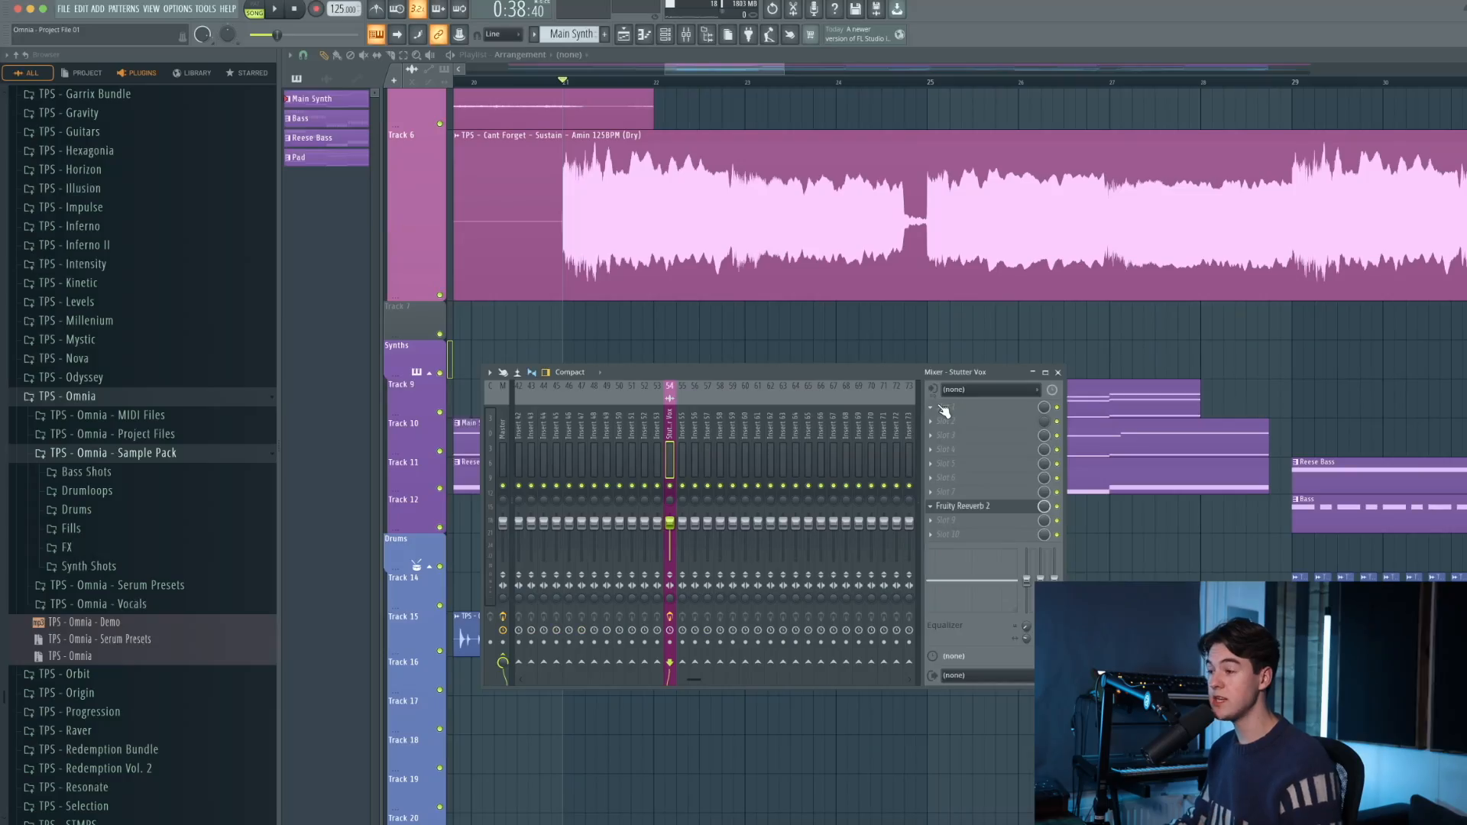
# - Set up Fruity PanOMatic on the Stutter Vox insert with its LFO on volume, adjust the LFO amount, and audition the tremolo
pyautogui.moveTo(937, 404)
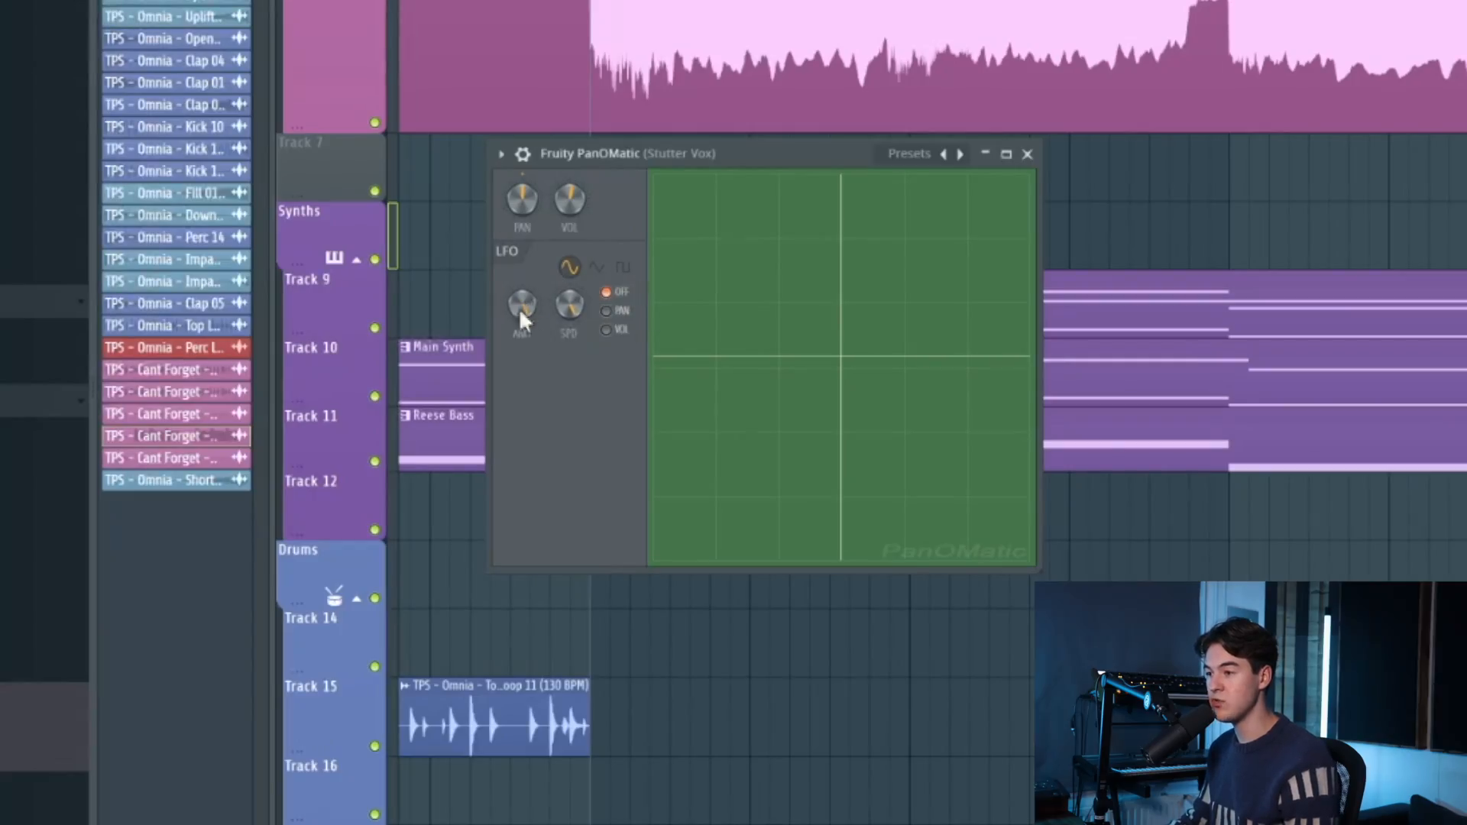
pyautogui.moveTo(524, 301); pyautogui.dragTo(524, 359)
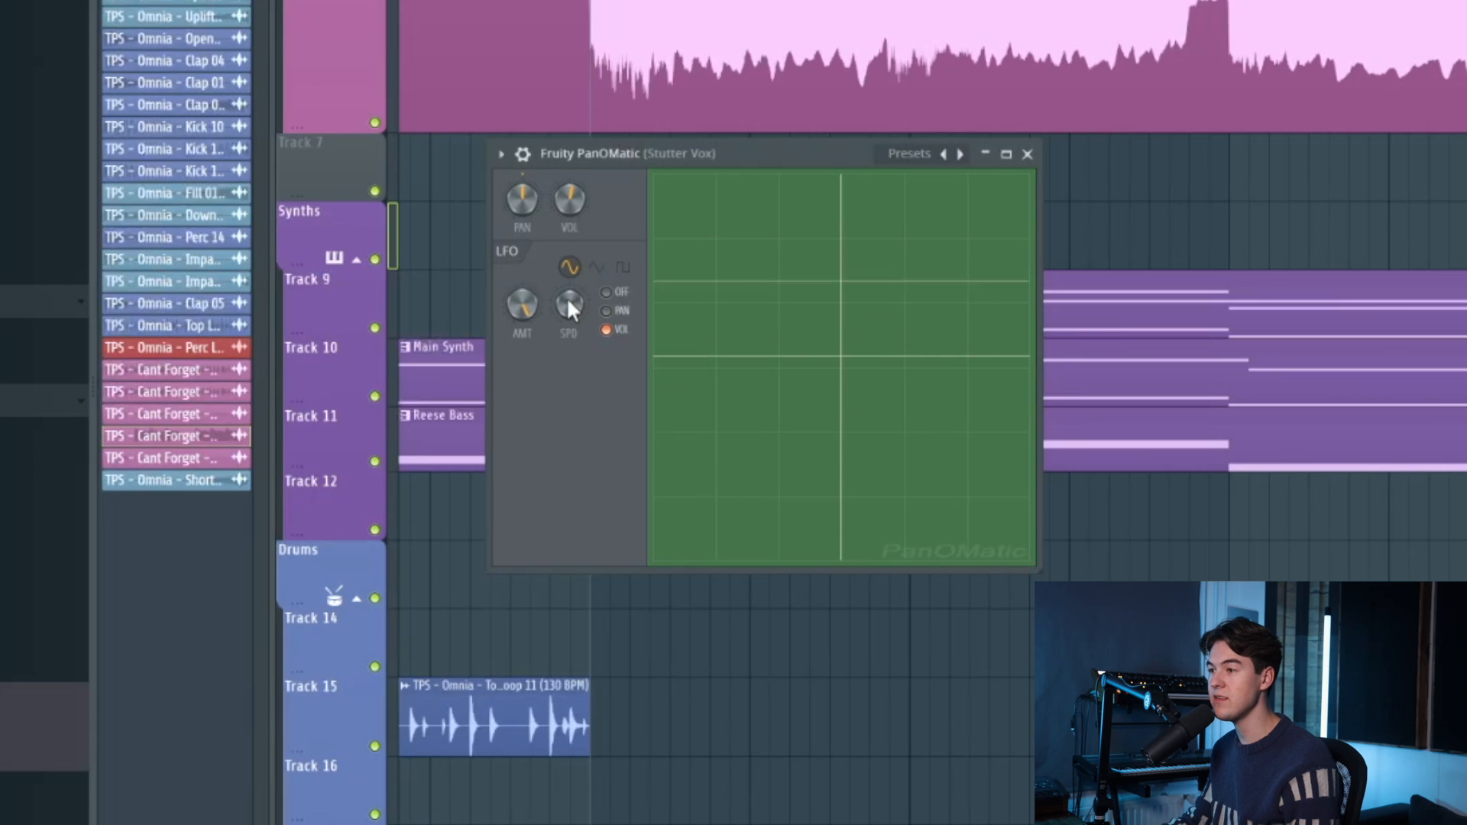
pyautogui.press('space')
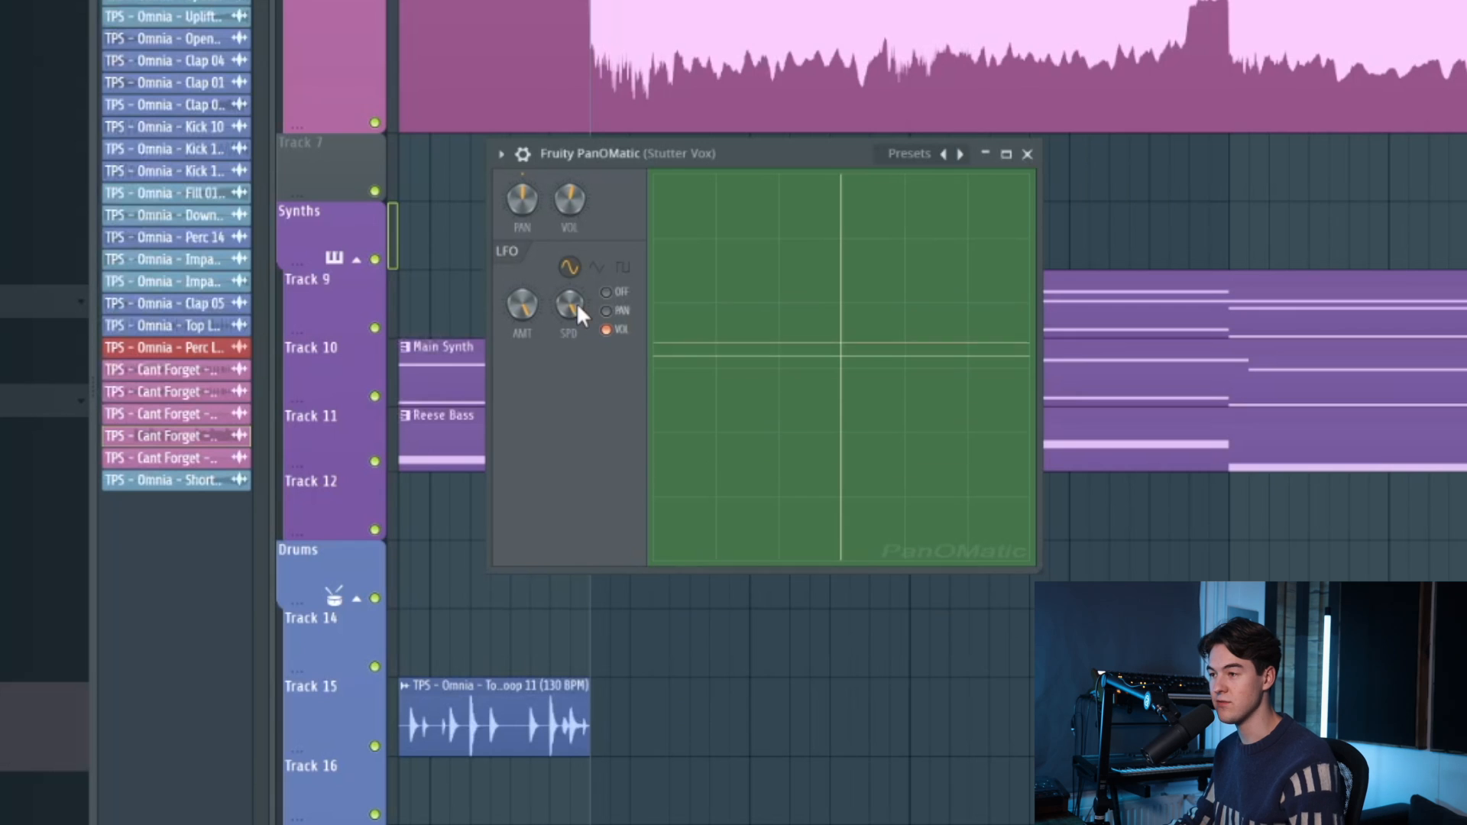
pyautogui.press('space')
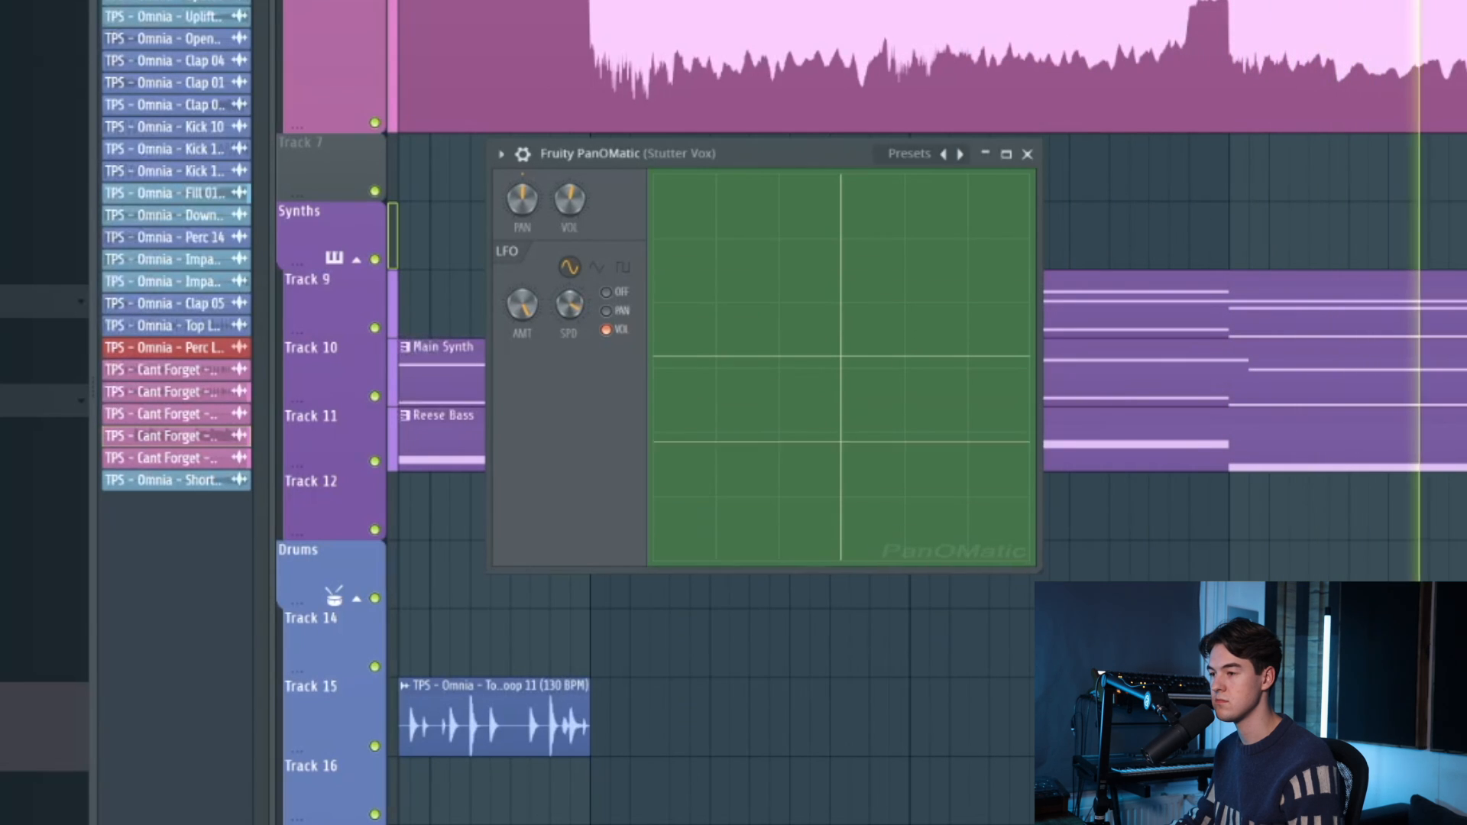
# - Create an automation clip for PanOMatic's LFO speed and make Track 7 taller for editing
pyautogui.rightClick(570, 304)
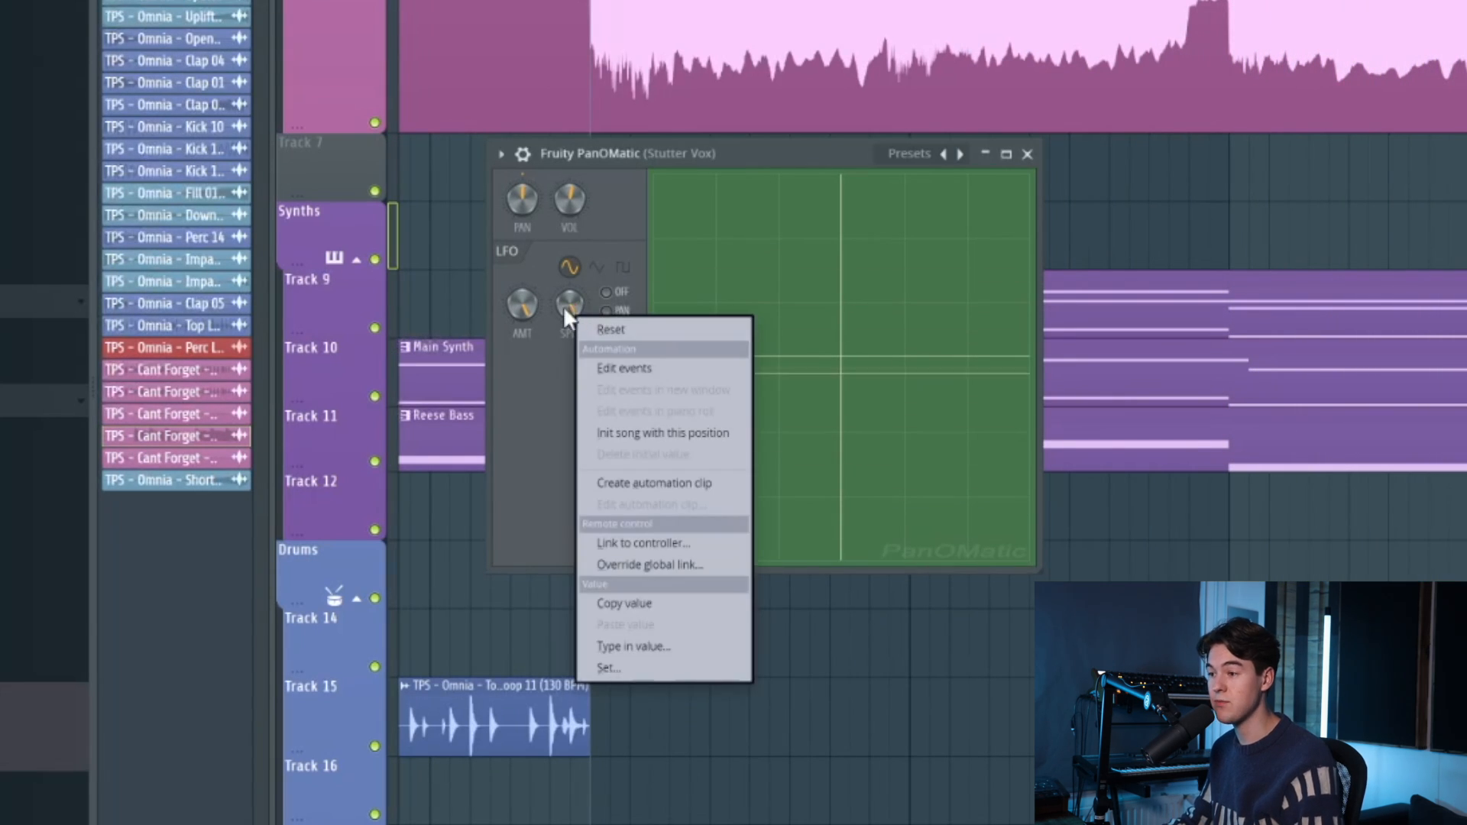
pyautogui.click(642, 483)
pyautogui.scroll(10, 813, 120)
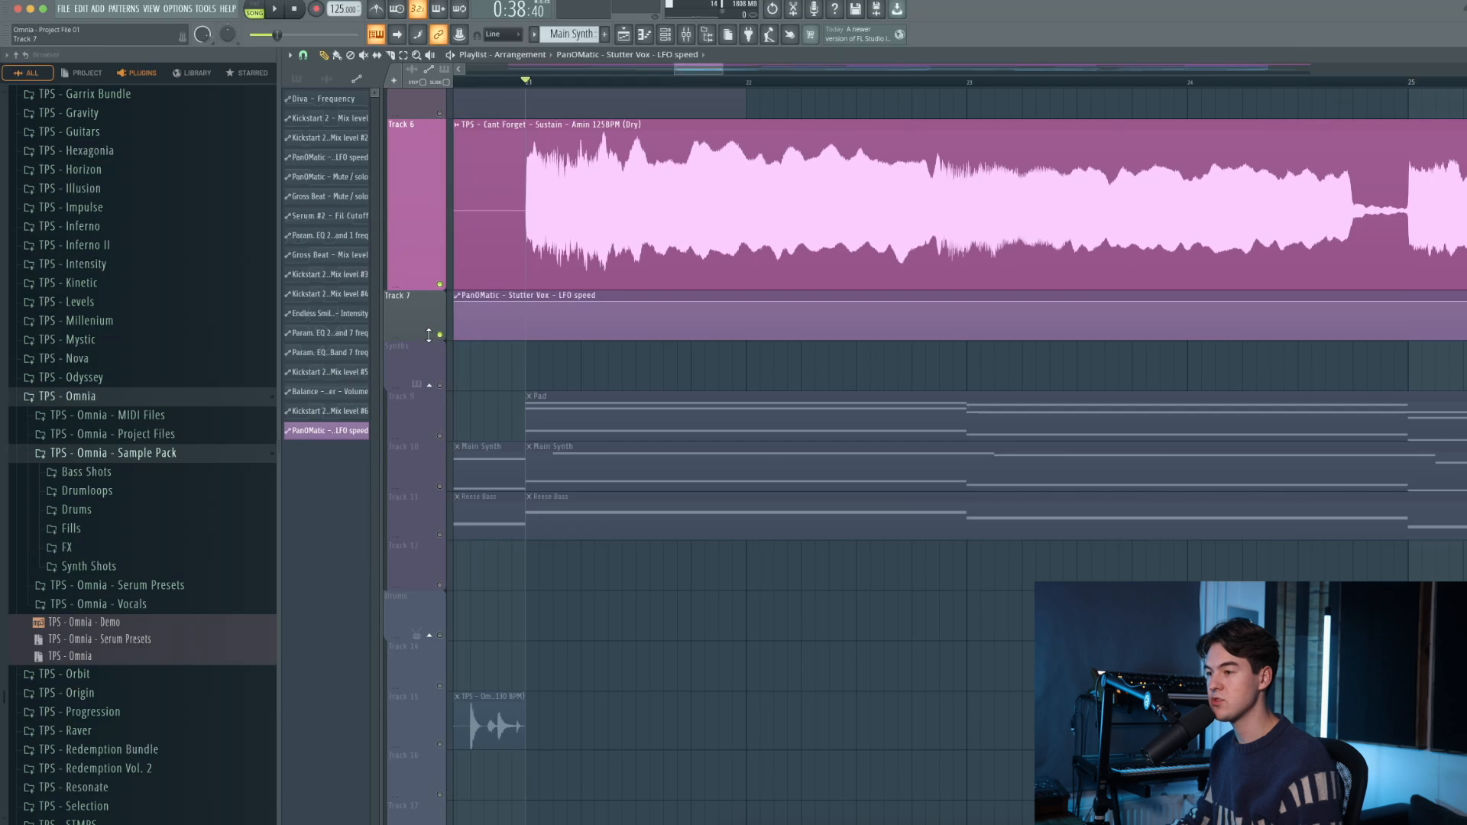
pyautogui.moveTo(429, 343); pyautogui.dragTo(428, 437)
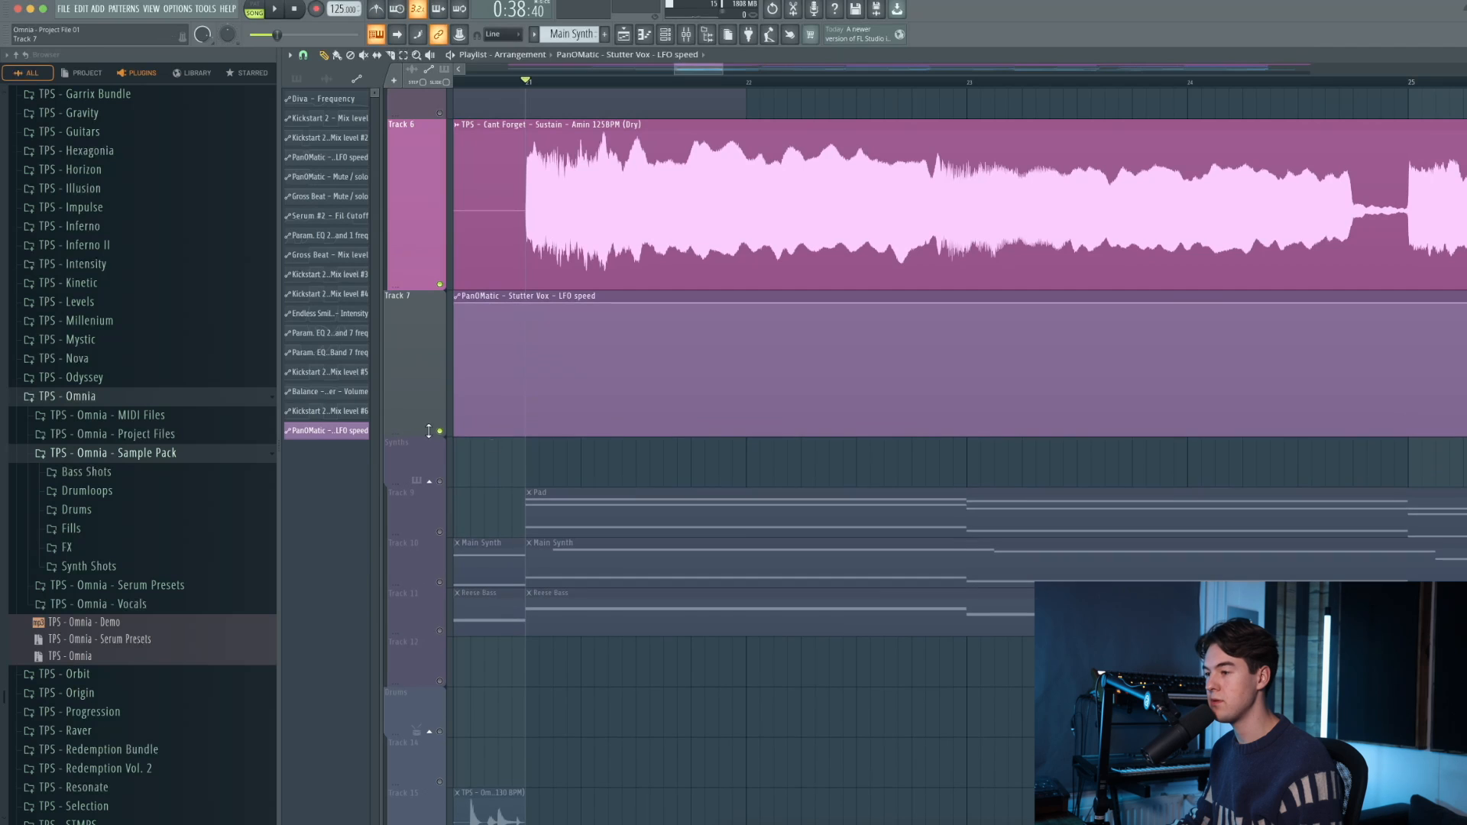
# - Shape a dip in the LFO speed automation to about 77% at 22:05, returning to the maximum at bar 23, and audition it
pyautogui.rightClick(747, 356)
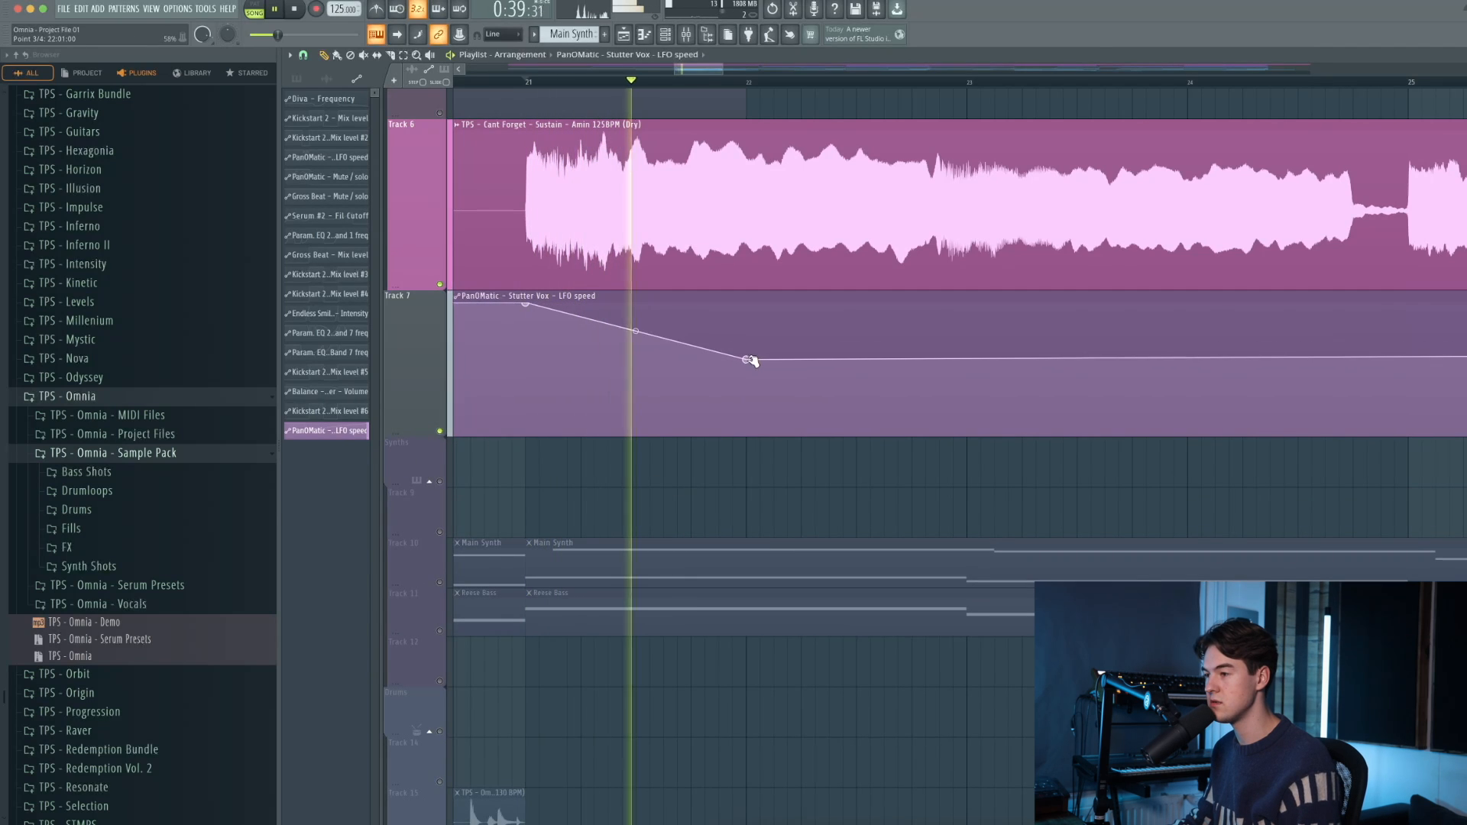
pyautogui.moveTo(749, 356); pyautogui.dragTo(751, 346)
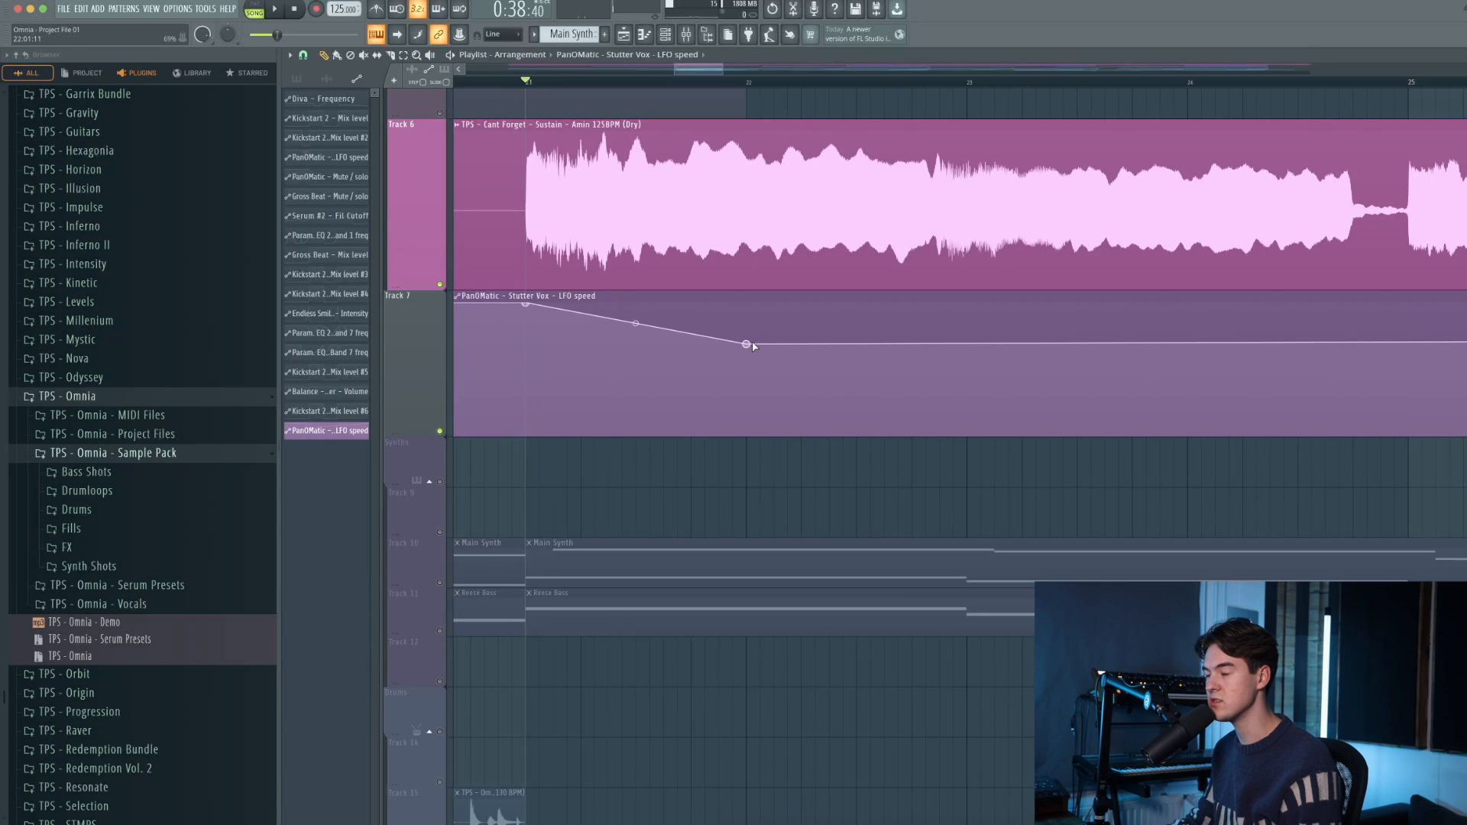
pyautogui.press('space')
pyautogui.moveTo(750, 352); pyautogui.dragTo(802, 334)
pyautogui.rightClick(967, 351)
pyautogui.press('space')
pyautogui.press('space')
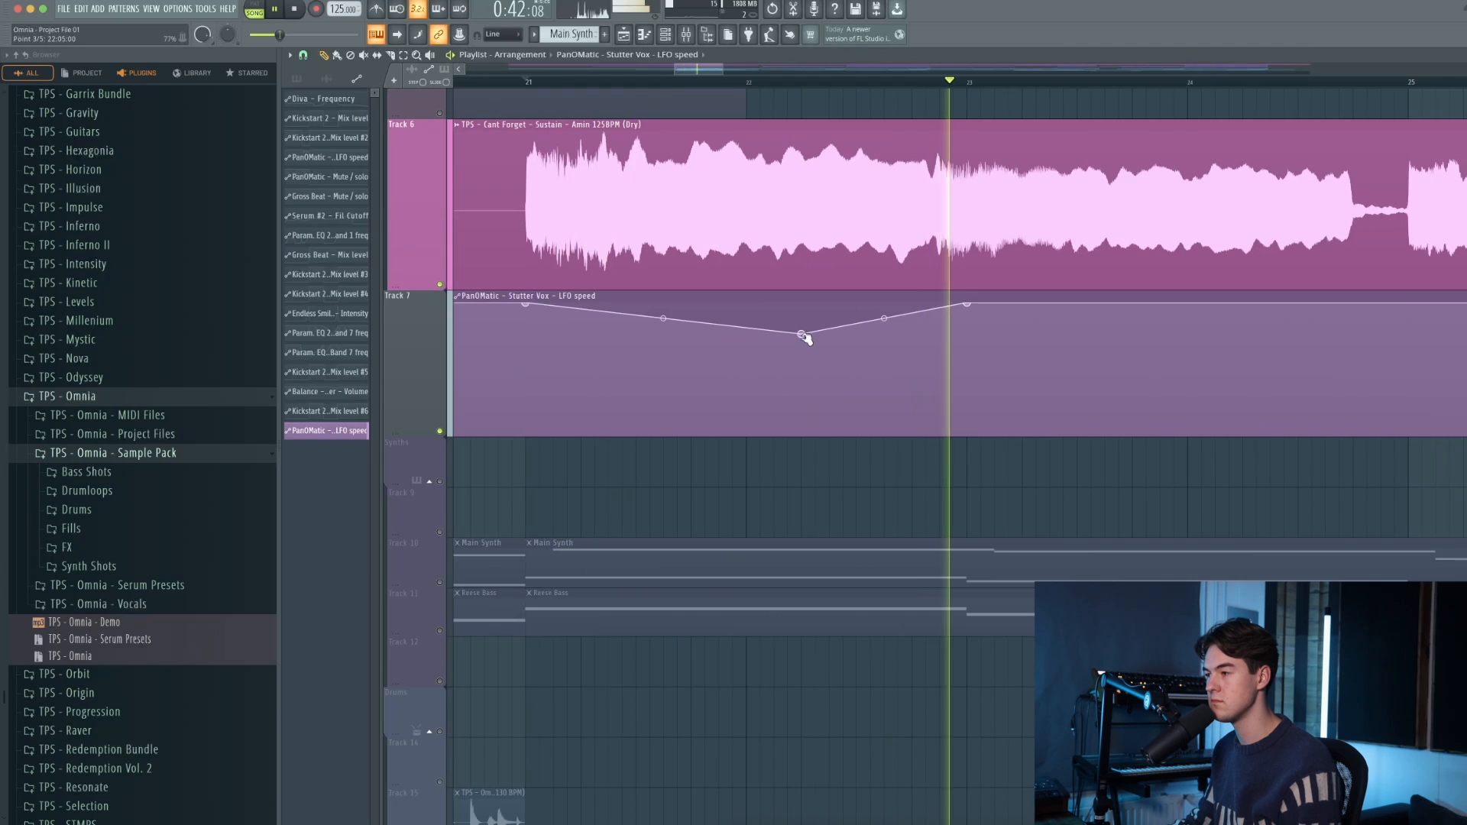
# - Add a second LFO speed dip in bar 24 that rises to the maximum at bar 25, and curve the rise
pyautogui.scroll(-5, 805, 338)
pyautogui.press('space')
pyautogui.scroll(3, 887, 339)
pyautogui.scroll(2, 852, 333)
pyautogui.press('space')
pyautogui.click(906, 338)
pyautogui.click(988, 322)
pyautogui.moveTo(988, 322); pyautogui.dragTo(992, 302)
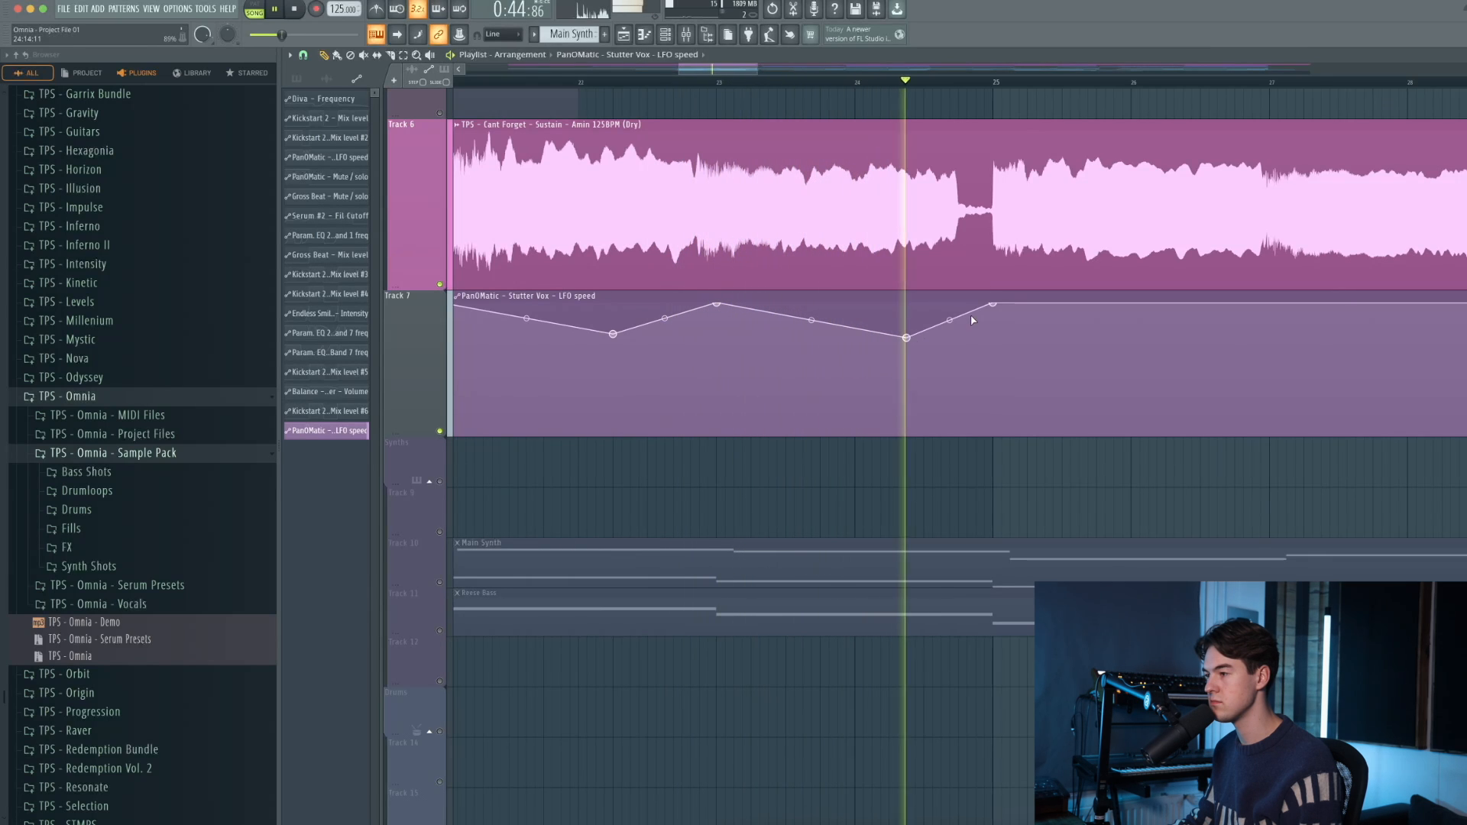
pyautogui.moveTo(950, 320); pyautogui.dragTo(950, 335)
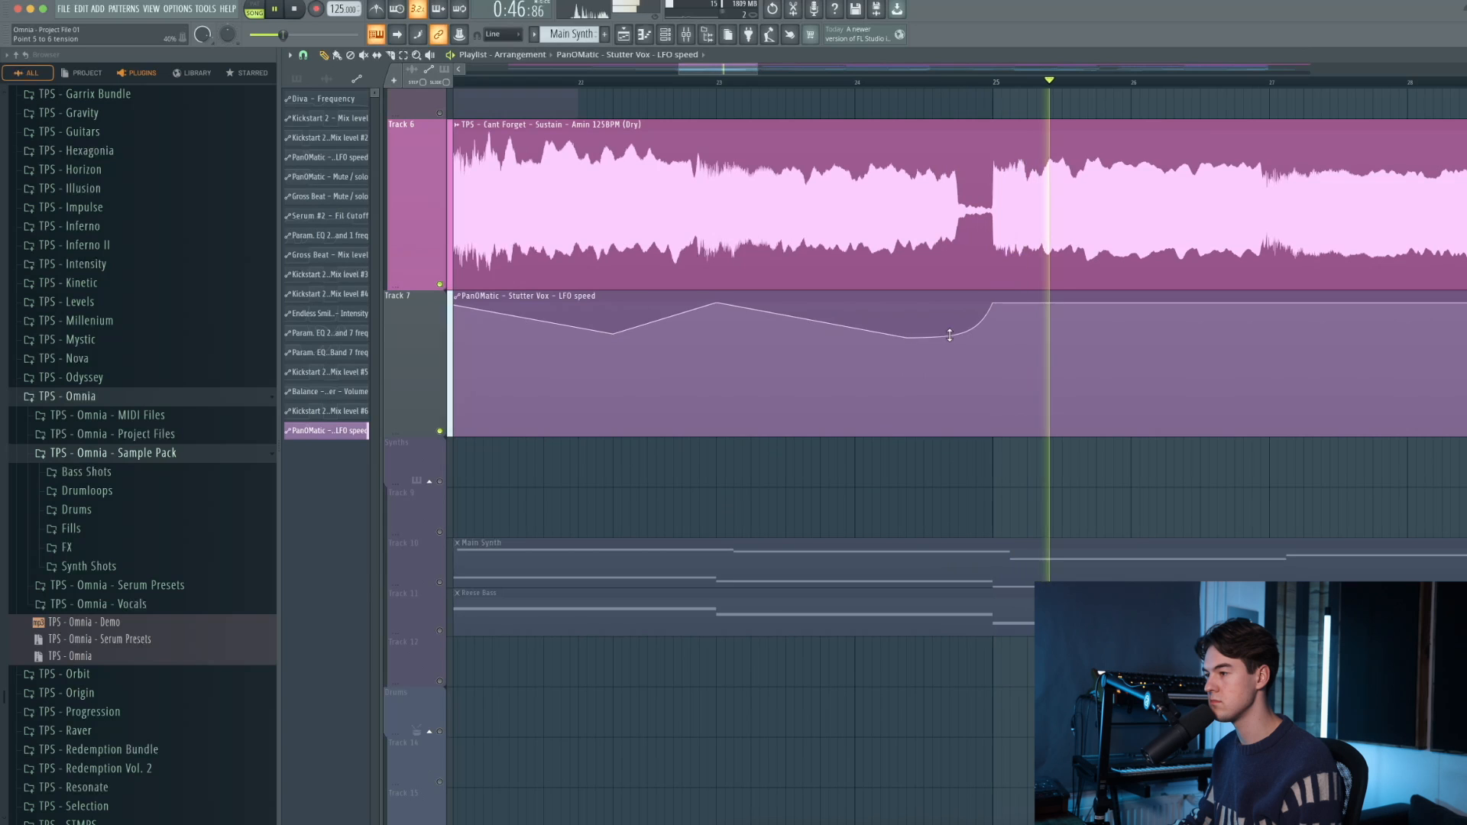
# - Add a third LFO speed dip around the middle of bar 26, rising to the maximum shortly before bar 29
pyautogui.click(1215, 357)
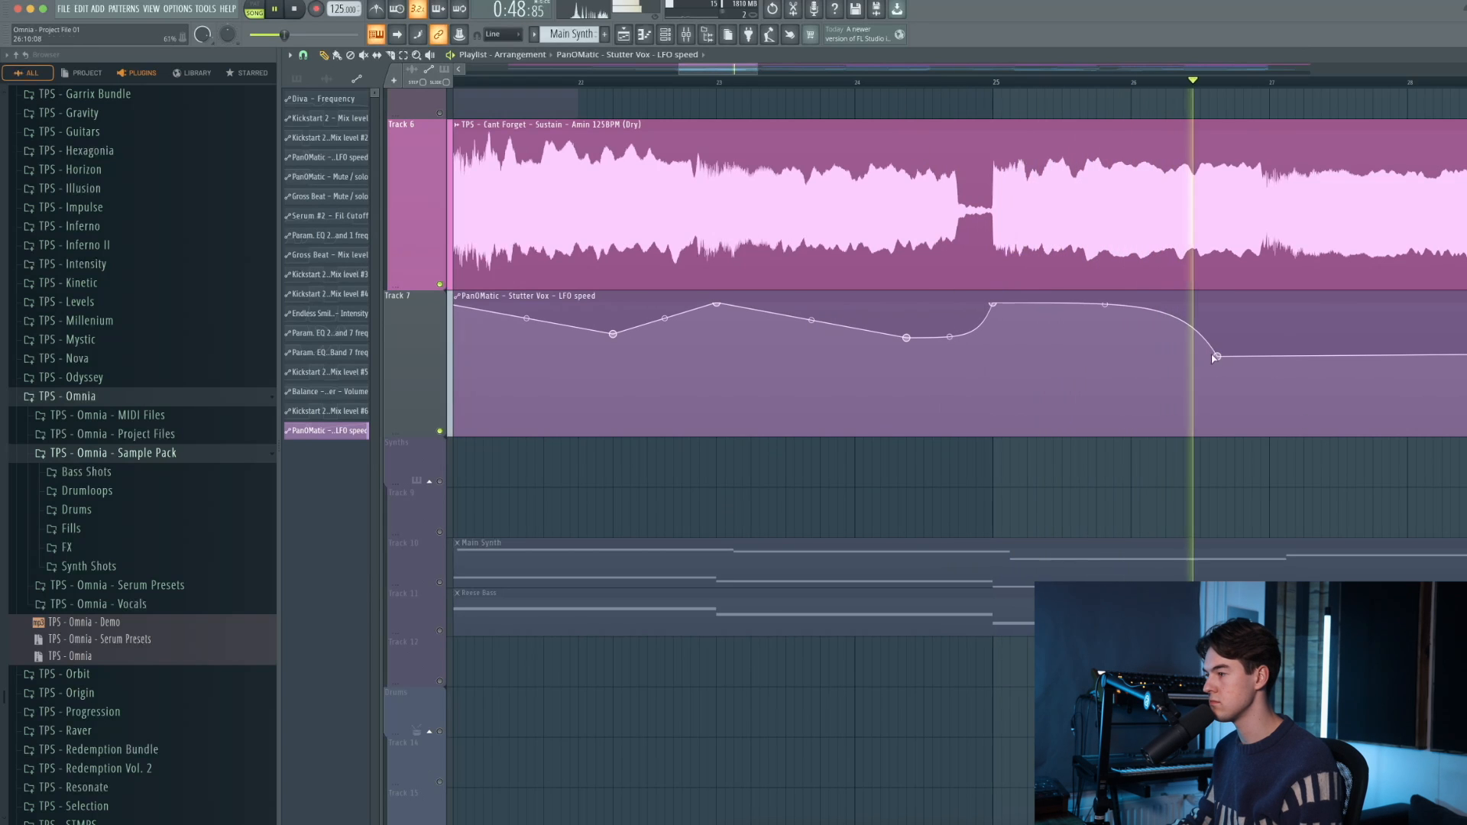
pyautogui.moveTo(1105, 327); pyautogui.dragTo(1105, 333)
pyautogui.moveTo(1217, 357); pyautogui.dragTo(1262, 308)
pyautogui.rightClick(1256, 332)
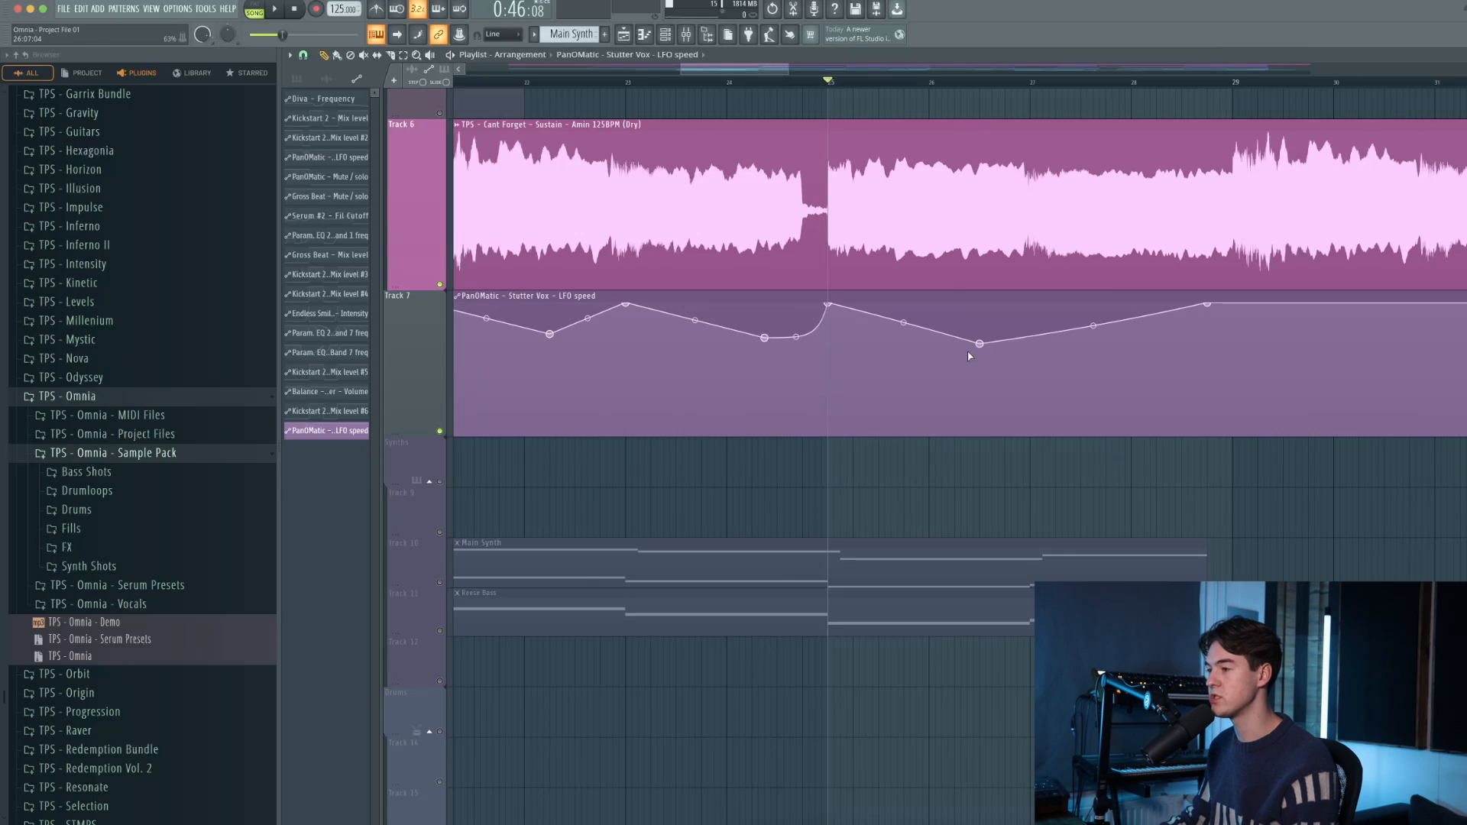
# - Shift the third LFO speed dip slightly and add a point at about bar 27, raised to the maximum, while auditioning
pyautogui.press('space')
pyautogui.moveTo(1019, 344); pyautogui.dragTo(994, 341)
pyautogui.rightClick(1025, 324)
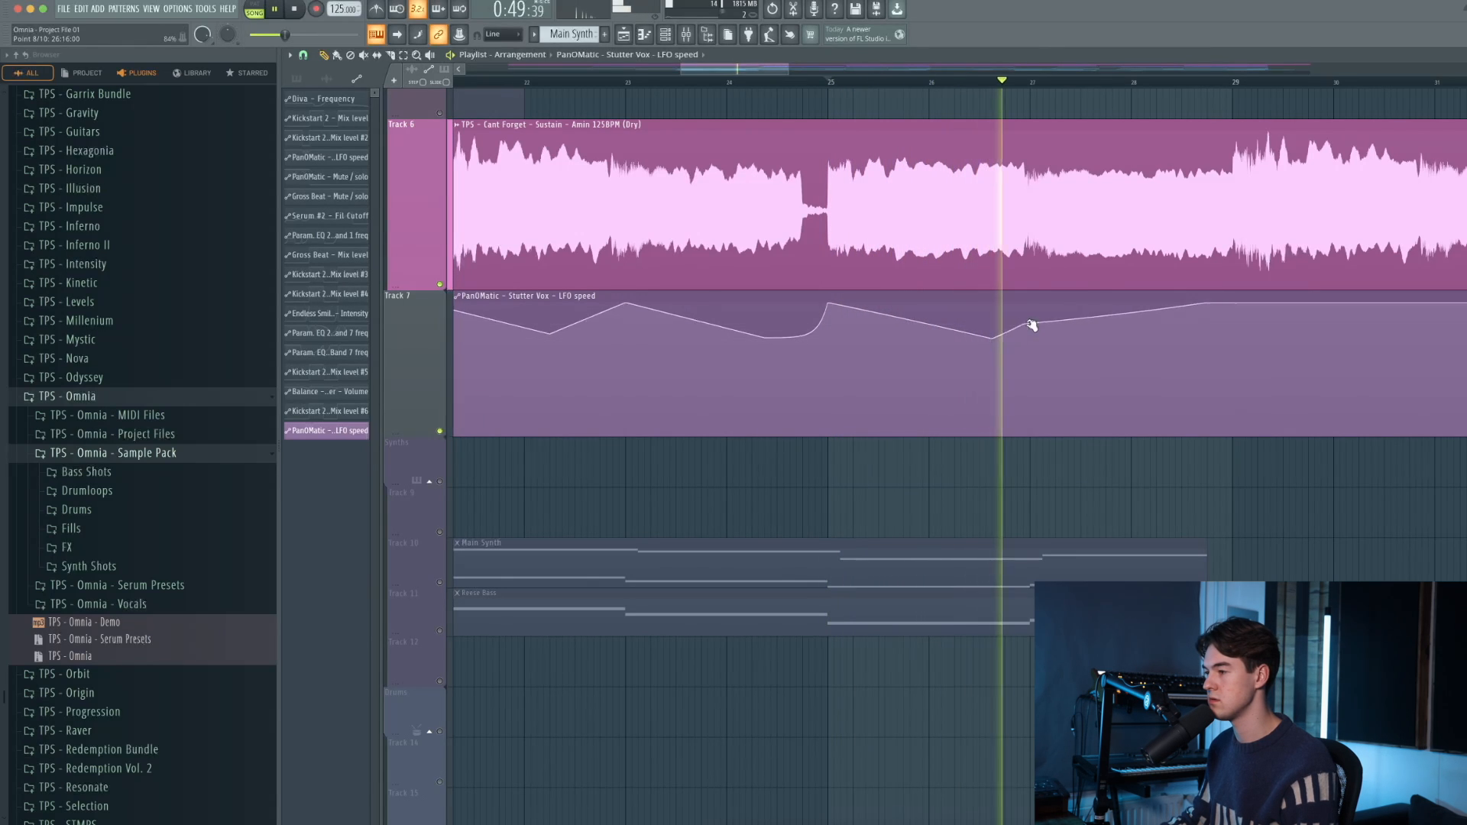
pyautogui.moveTo(1026, 322); pyautogui.dragTo(1030, 311)
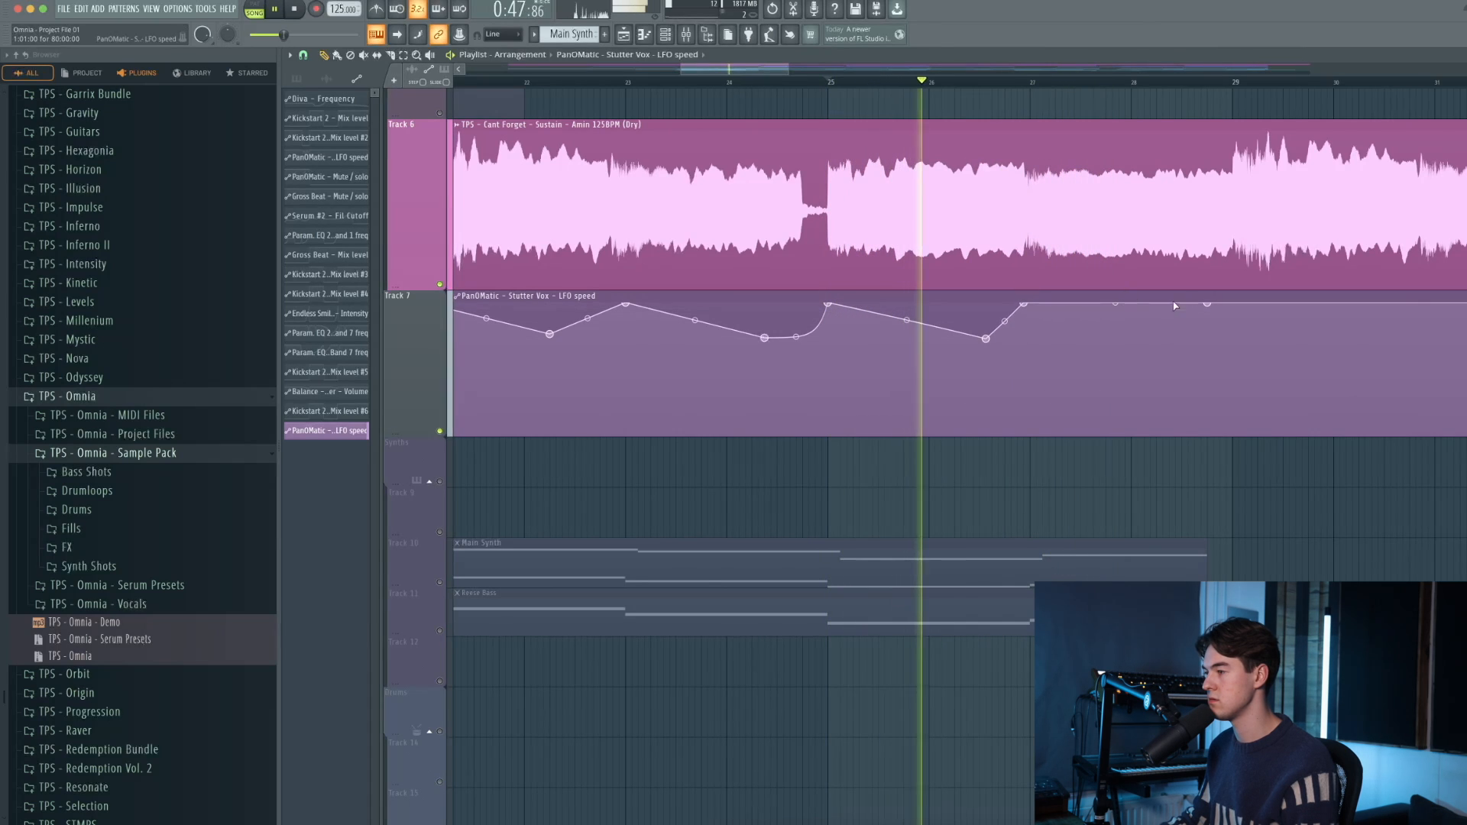
# - Lower the LFO speed point near bar 29 to about the depth of the first dip and finish auditioning
pyautogui.moveTo(1209, 305); pyautogui.dragTo(1222, 331)
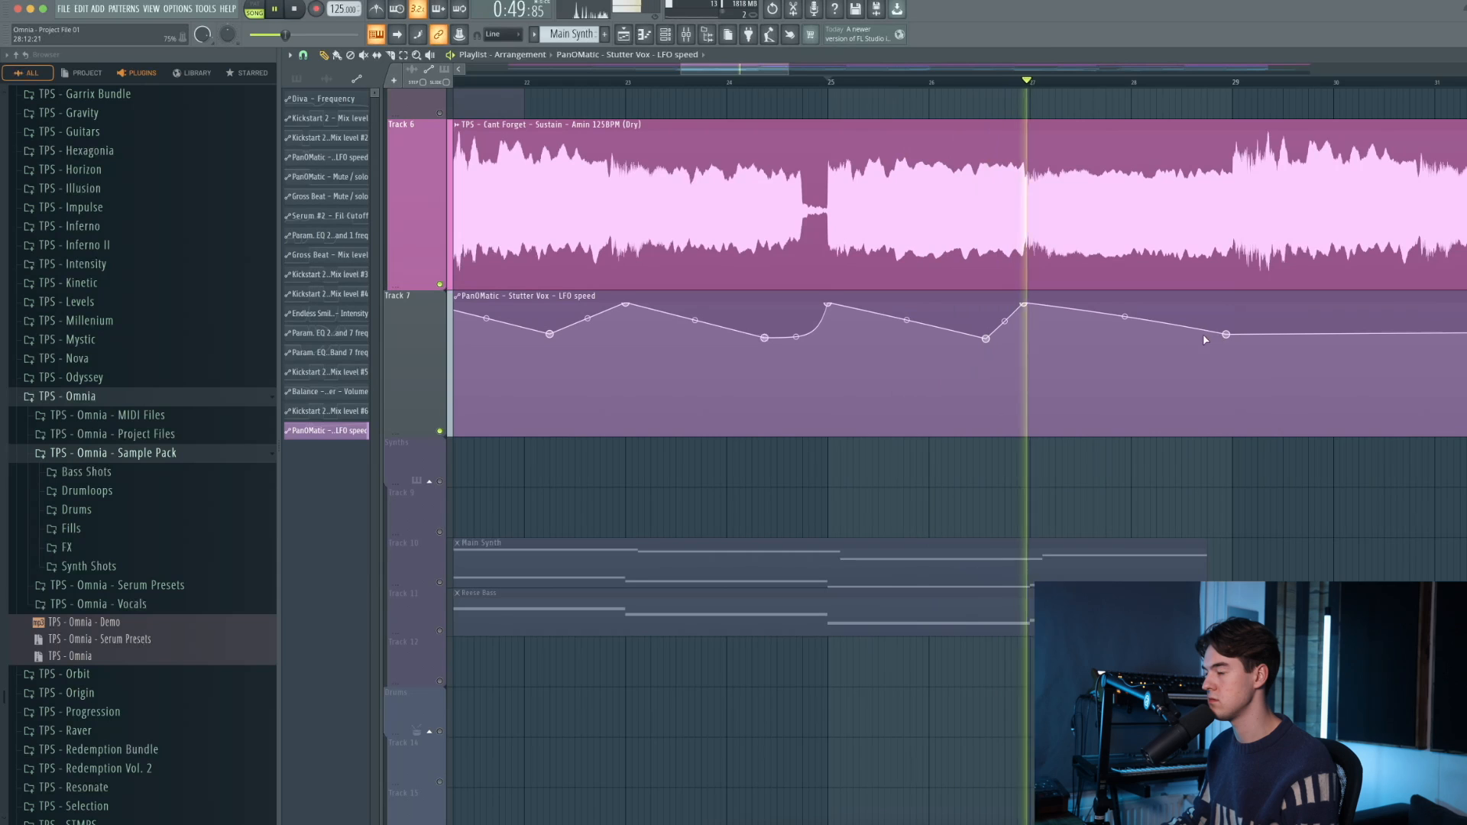
pyautogui.scroll(-3, 1147, 333)
pyautogui.scroll(2, 1165, 333)
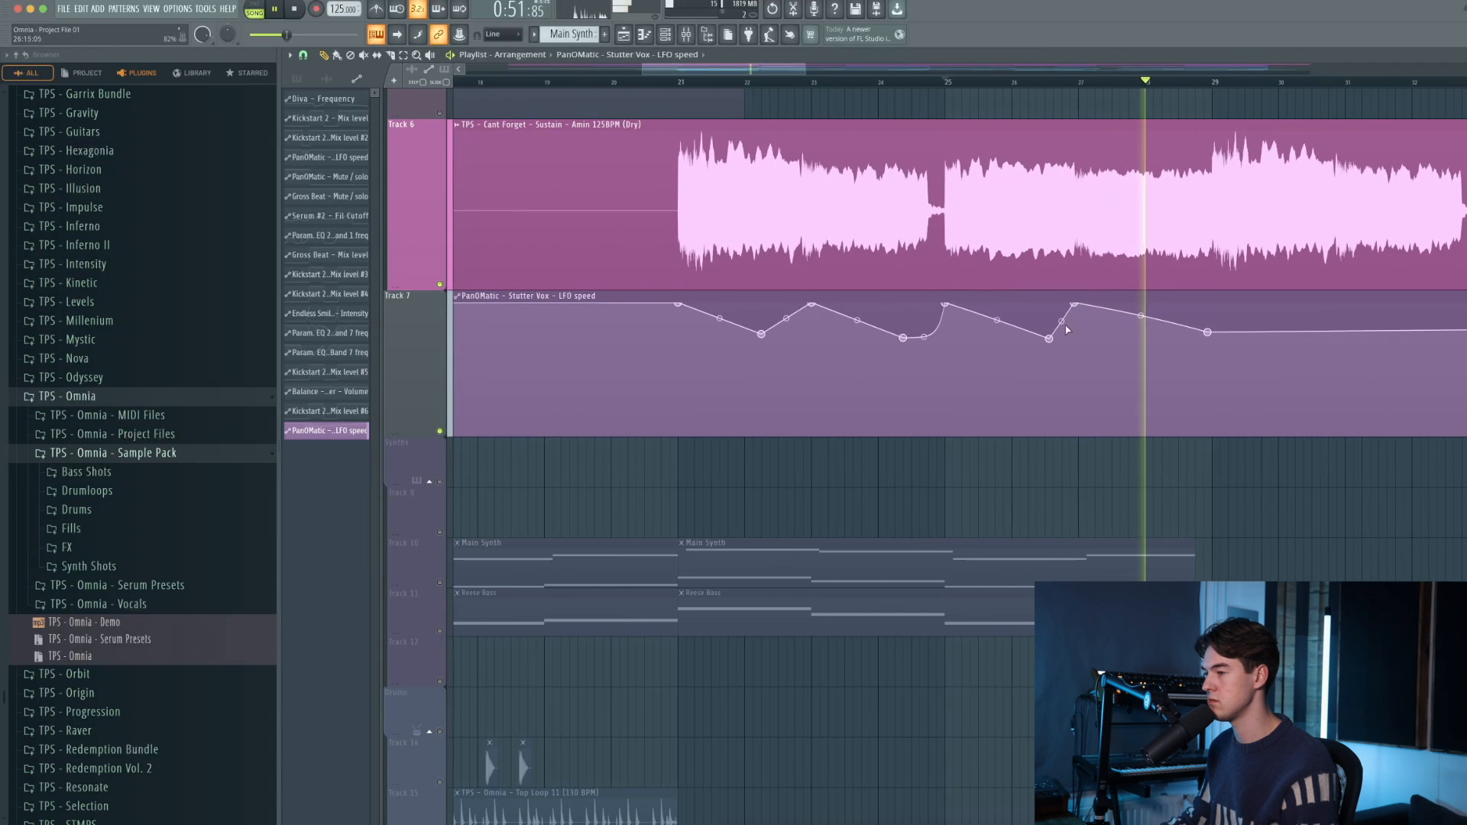
pyautogui.press('space')
# - Unsolo the vocal and automation tracks, play the full mix, and raise the third LFO speed dip slightly
pyautogui.rightClick(440, 286)
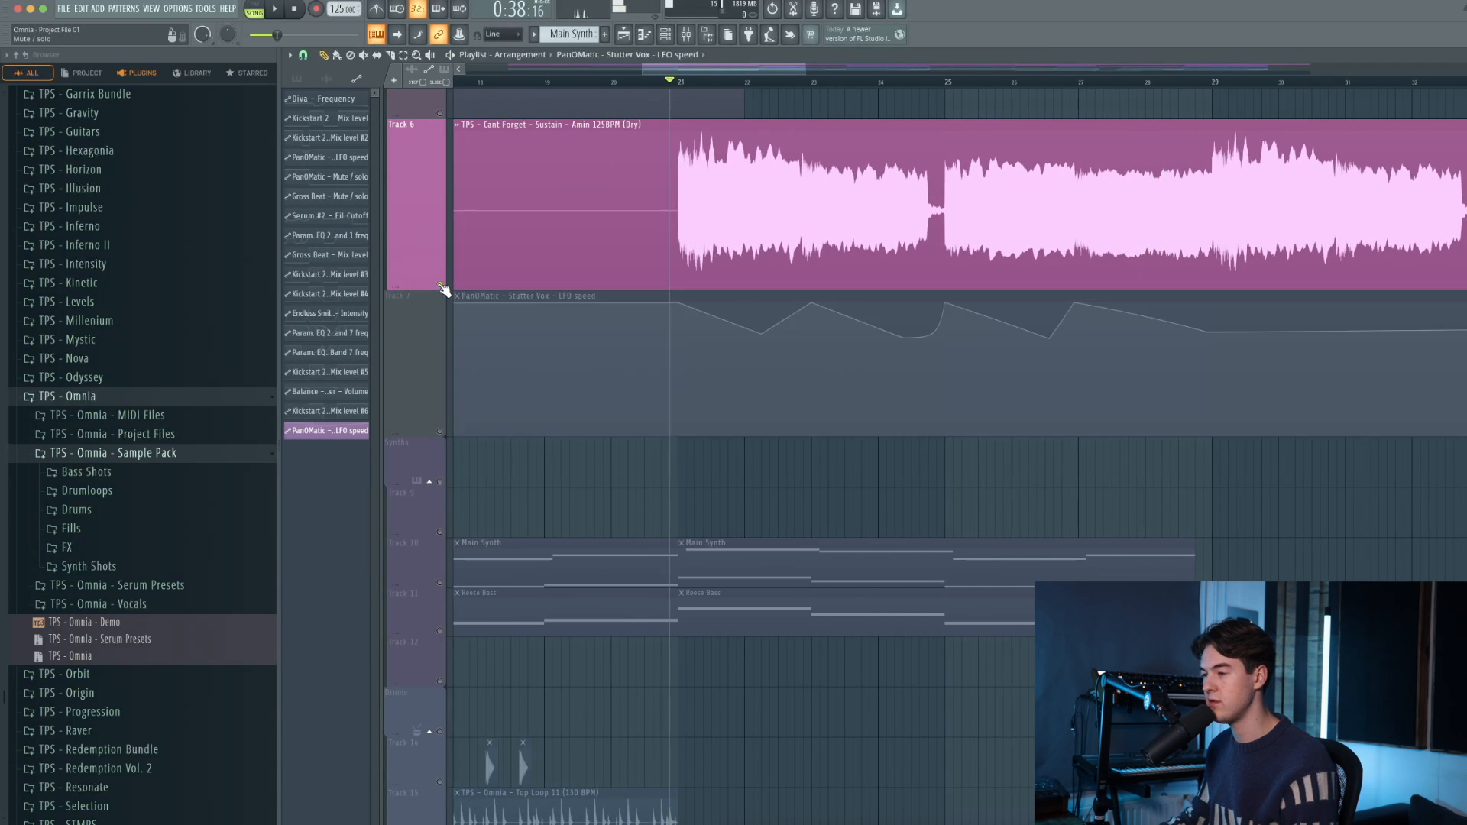
pyautogui.rightClick(440, 286)
pyautogui.press('space')
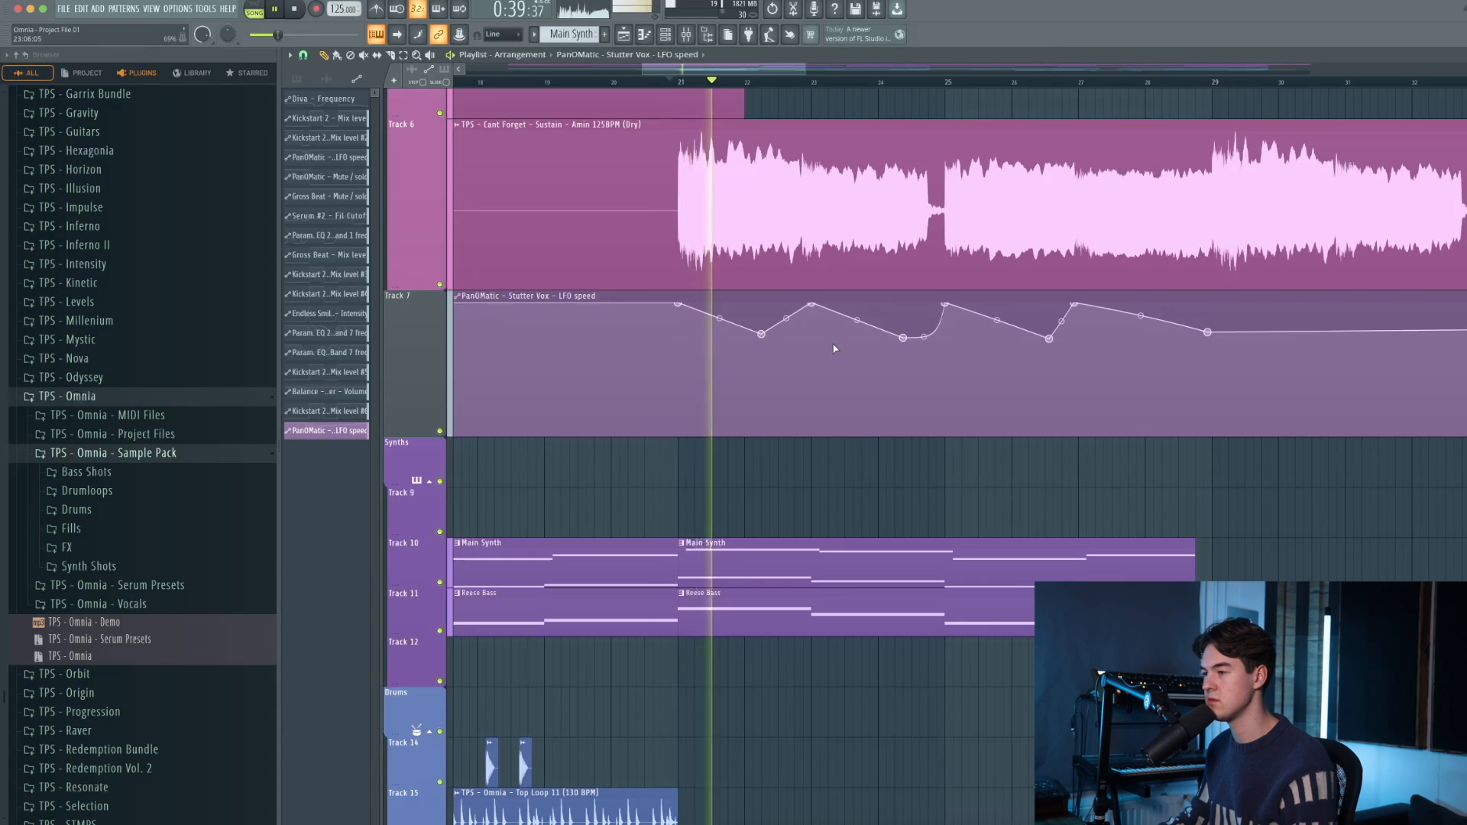
pyautogui.moveTo(1049, 338); pyautogui.dragTo(1049, 334)
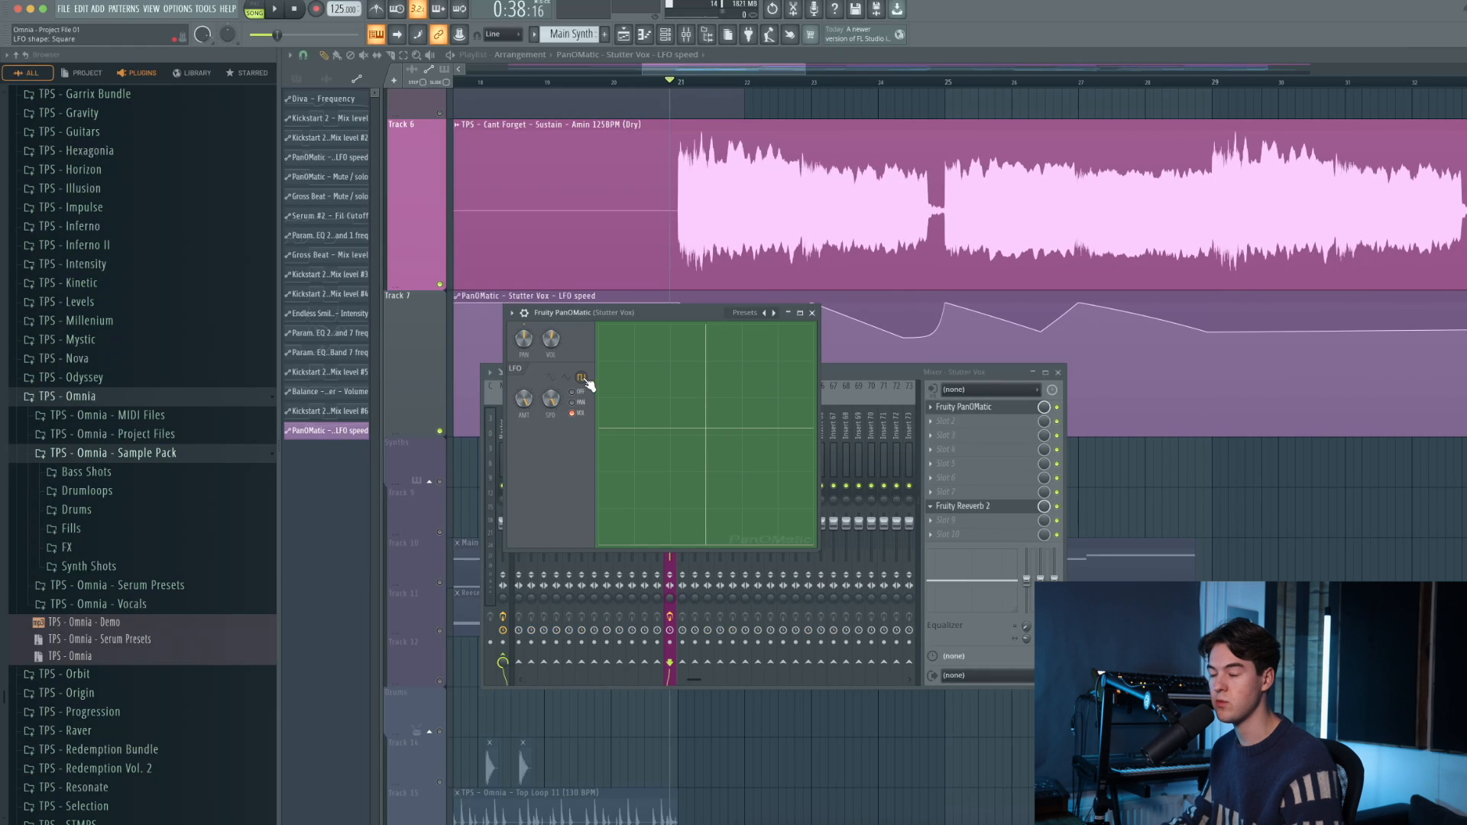
# - Audition PanOMatic with the LFO shape switched from square to sine, and try a different LFO target
pyautogui.press('space')
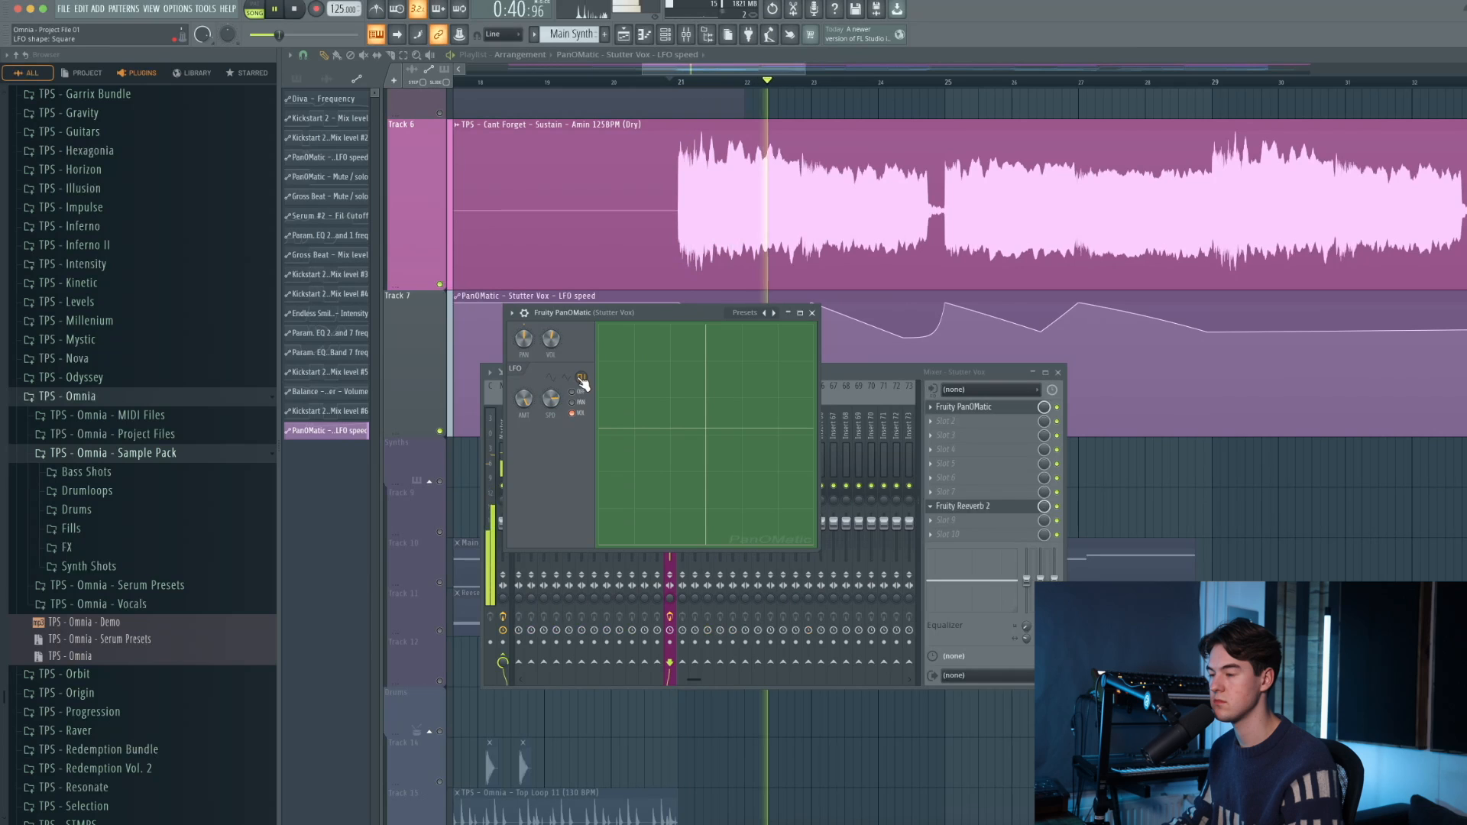
pyautogui.click(556, 379)
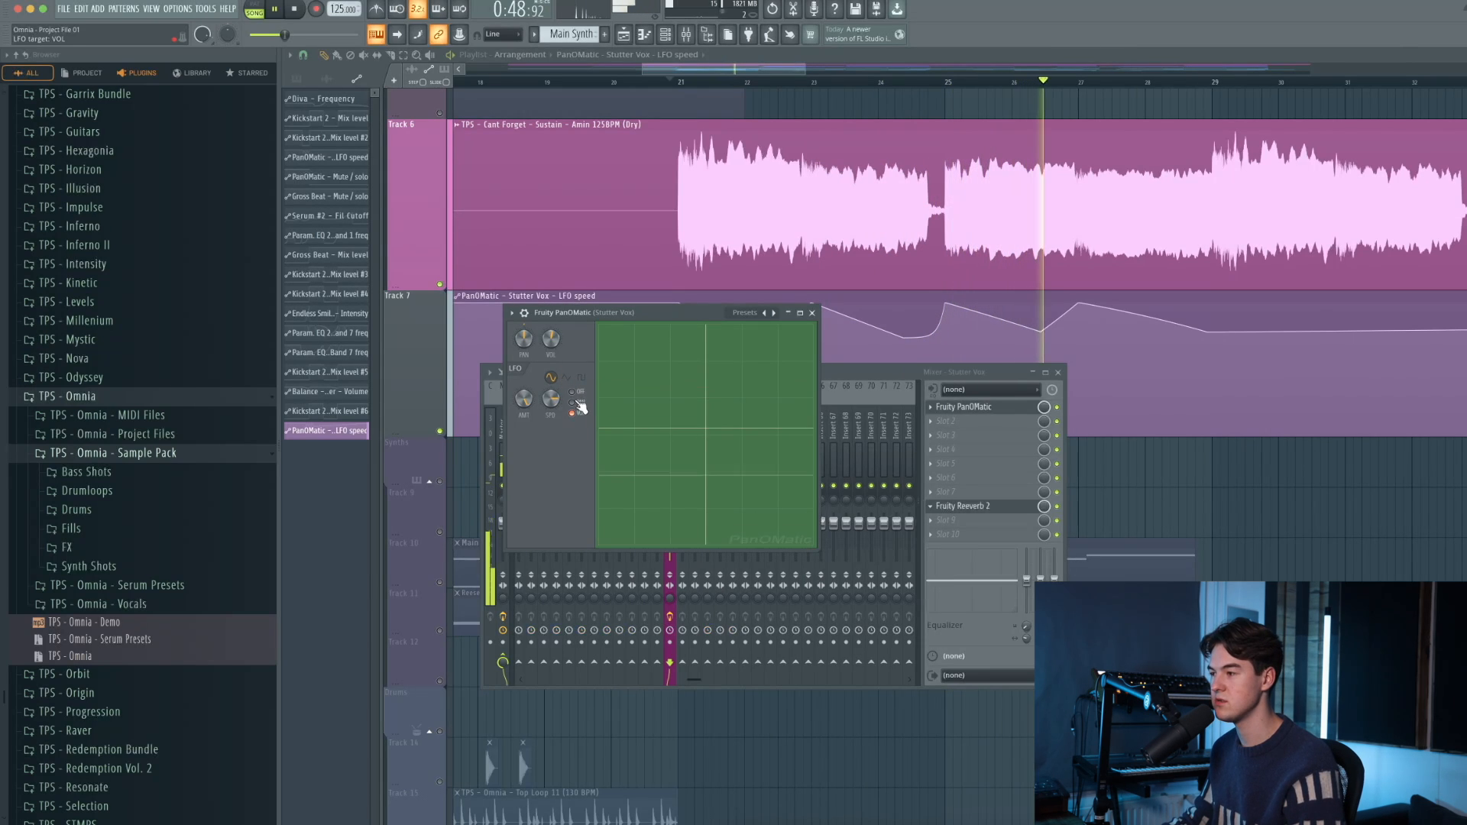
pyautogui.click(579, 402)
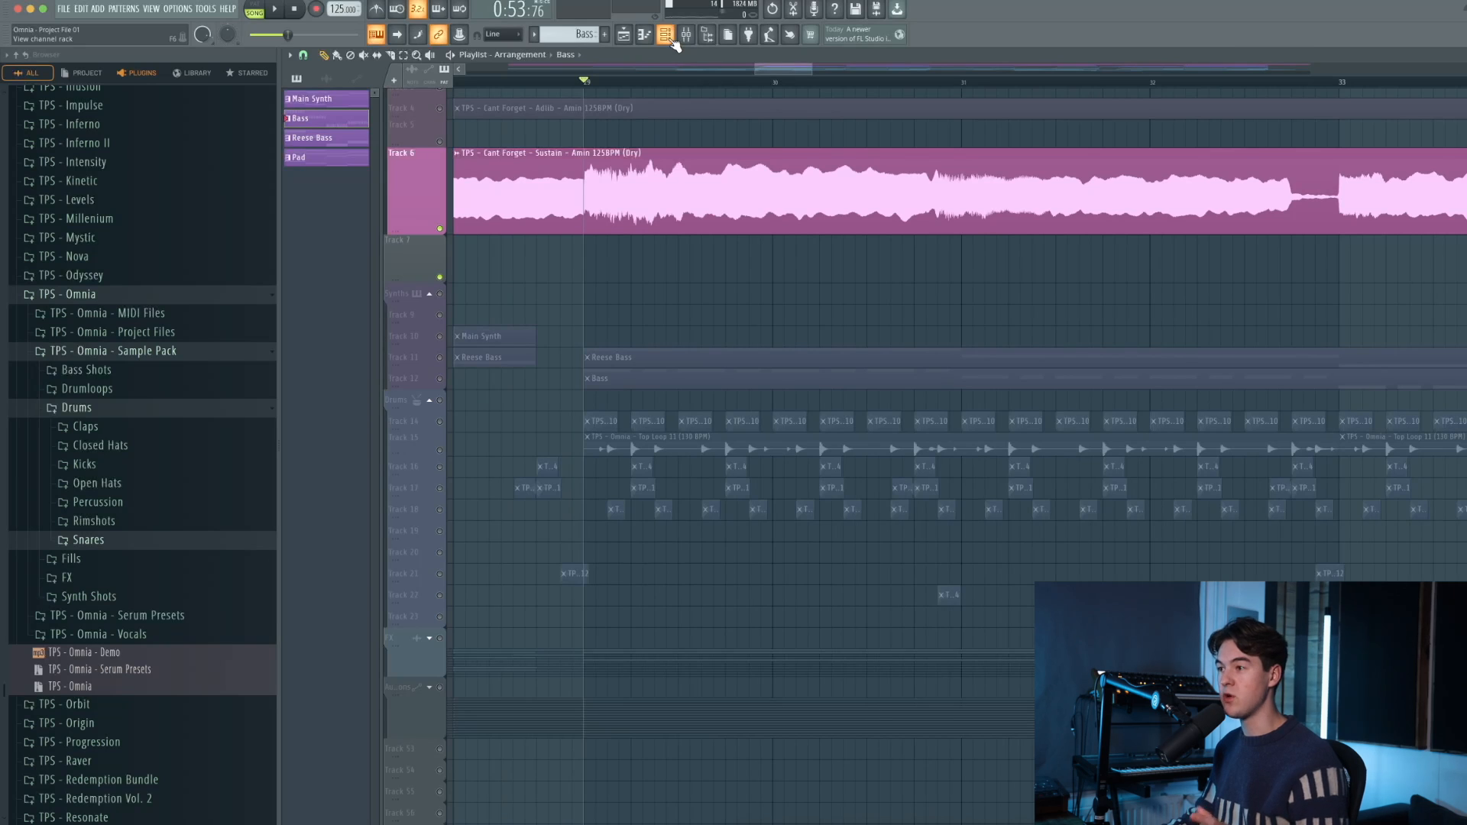
# - Preview Snare 06 and Snare 07 from the Omnia pack and add Snare 07 to the channel rack
pyautogui.click(668, 37)
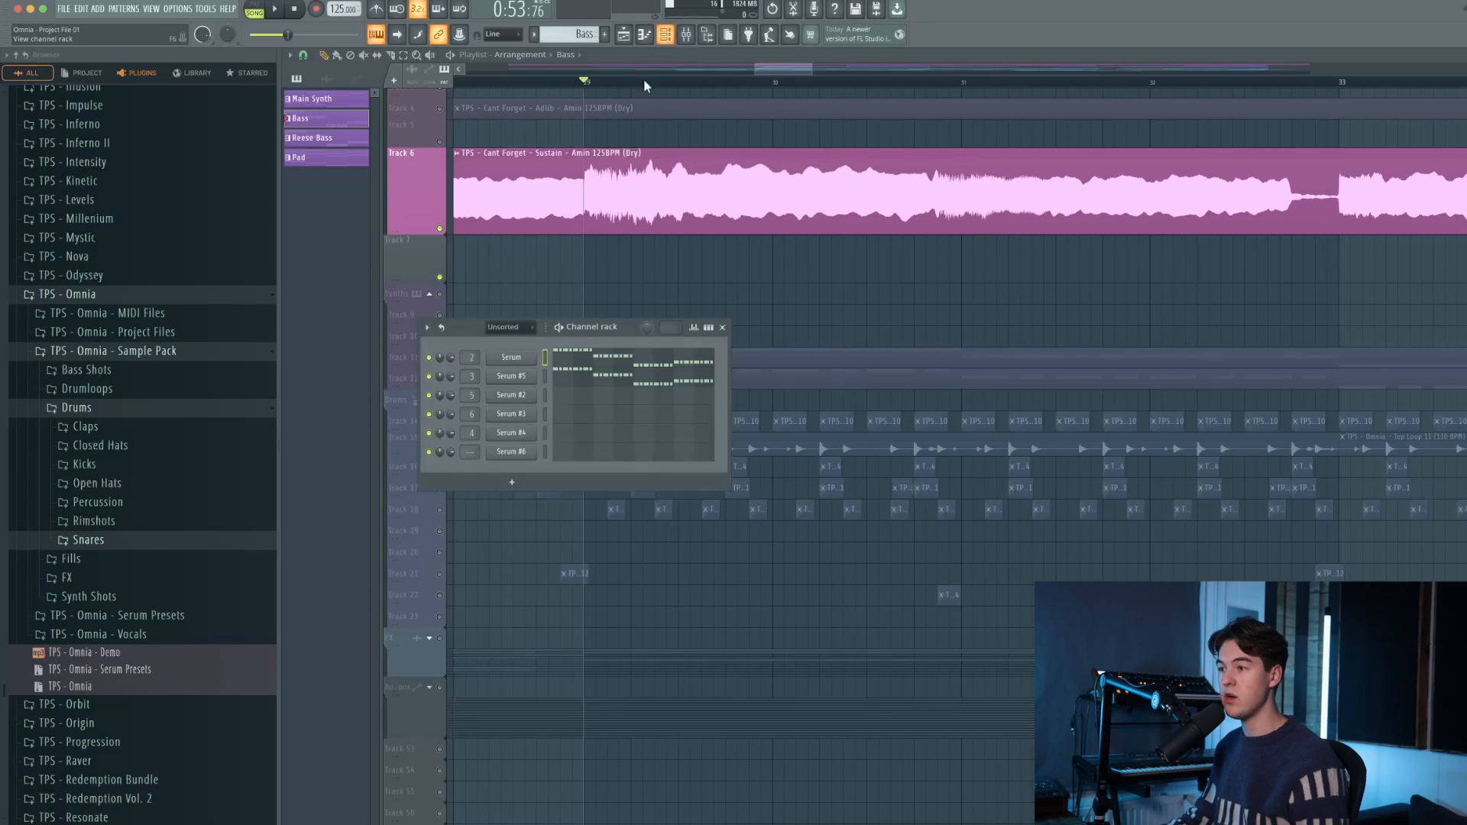
pyautogui.click(111, 543)
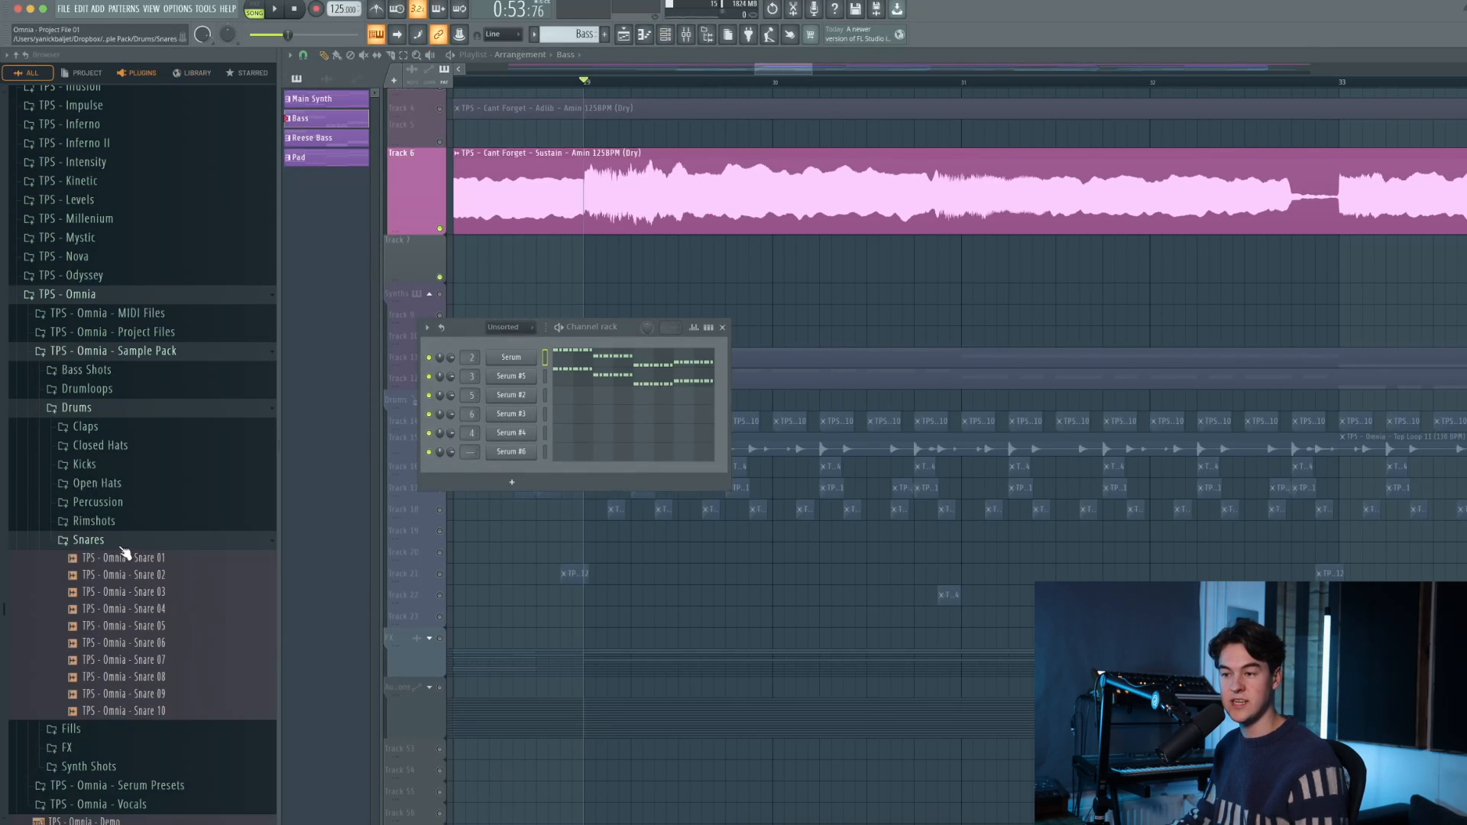
pyautogui.click(150, 648)
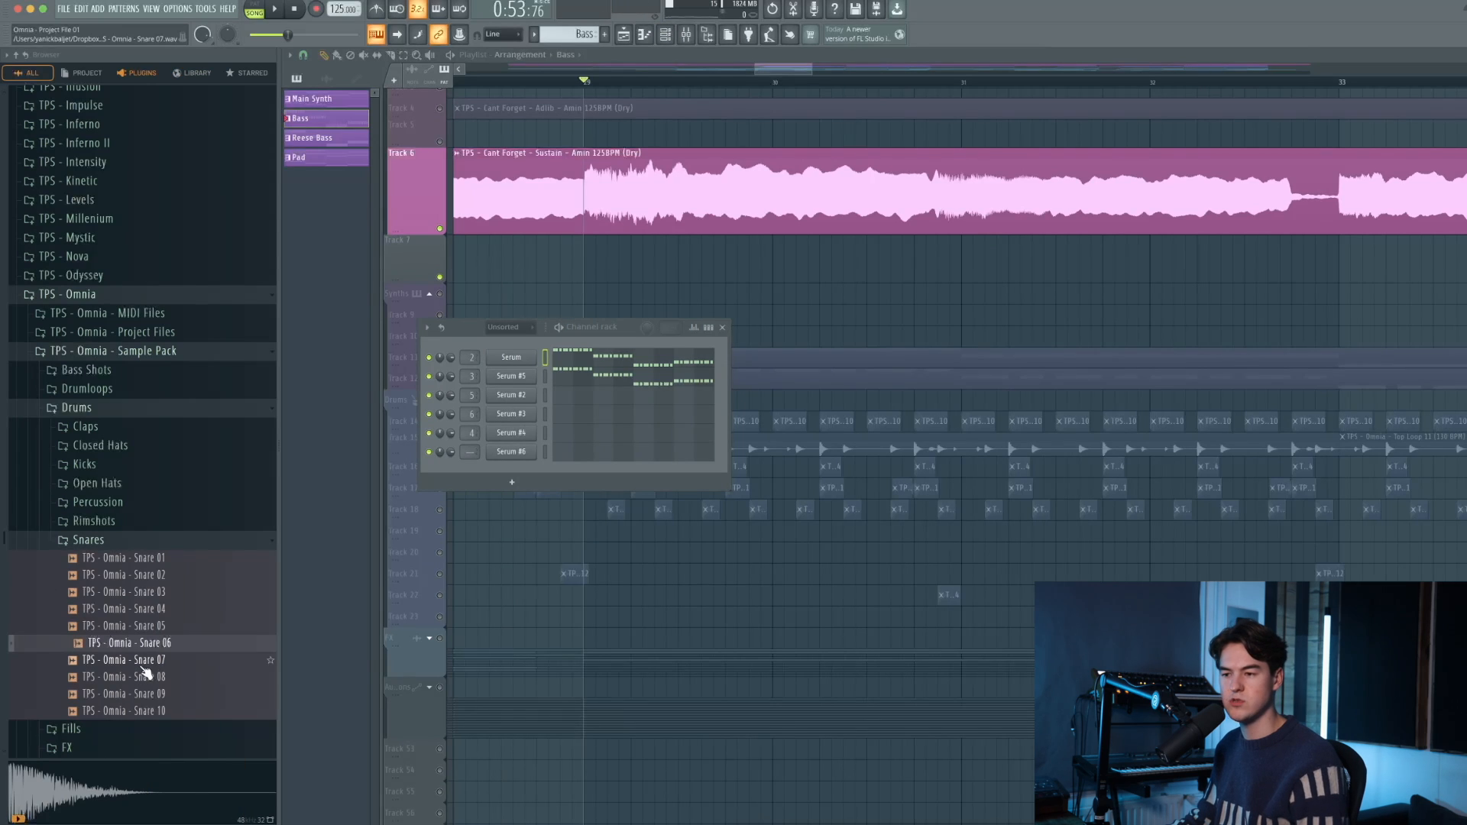
pyautogui.click(142, 666)
pyautogui.moveTo(483, 466); pyautogui.dragTo(488, 463)
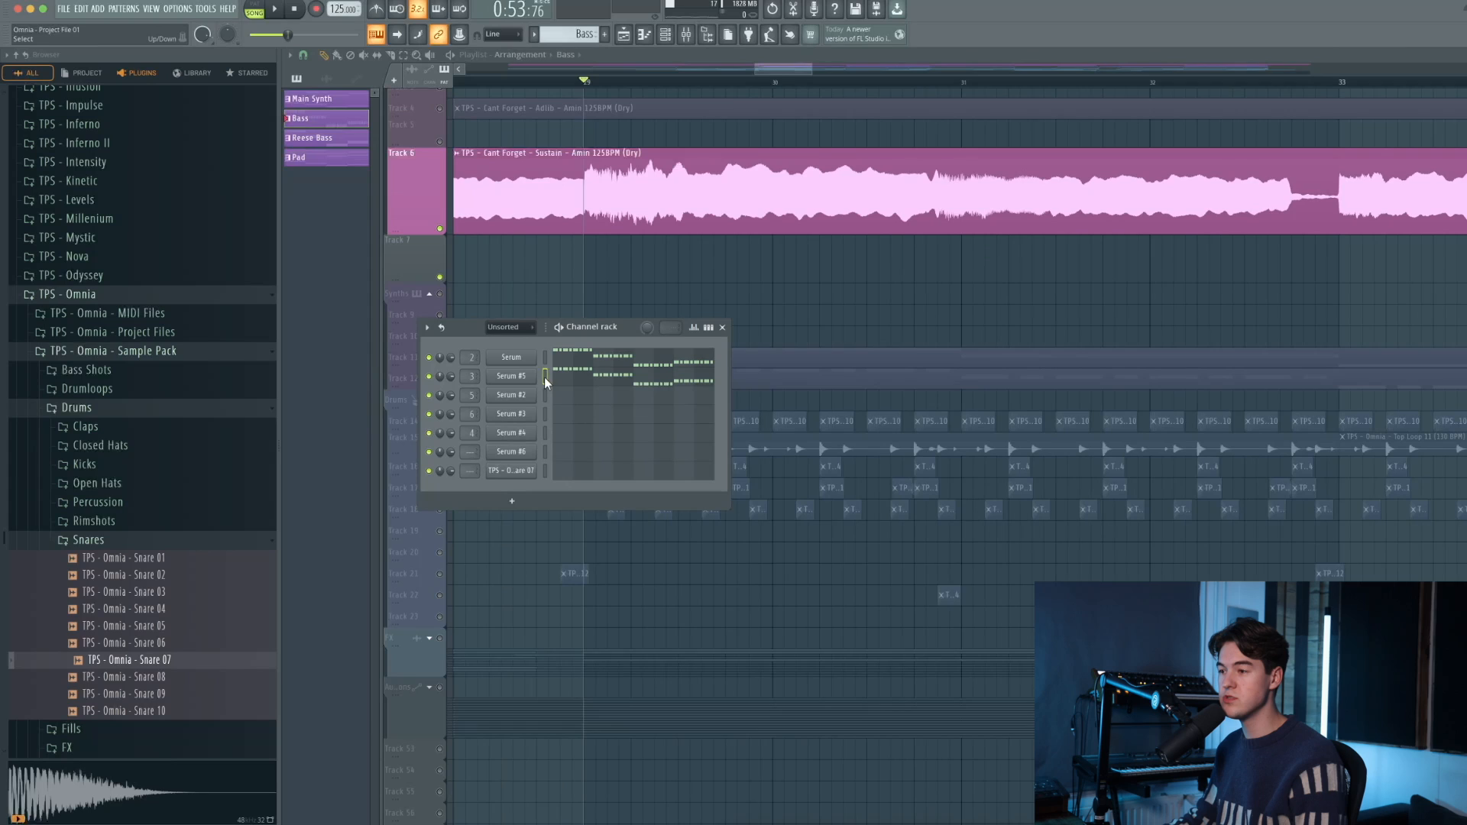
# - Create a new empty pattern and paste the Serum #5 notes into its Snare 07 channel
pyautogui.click(135, 10)
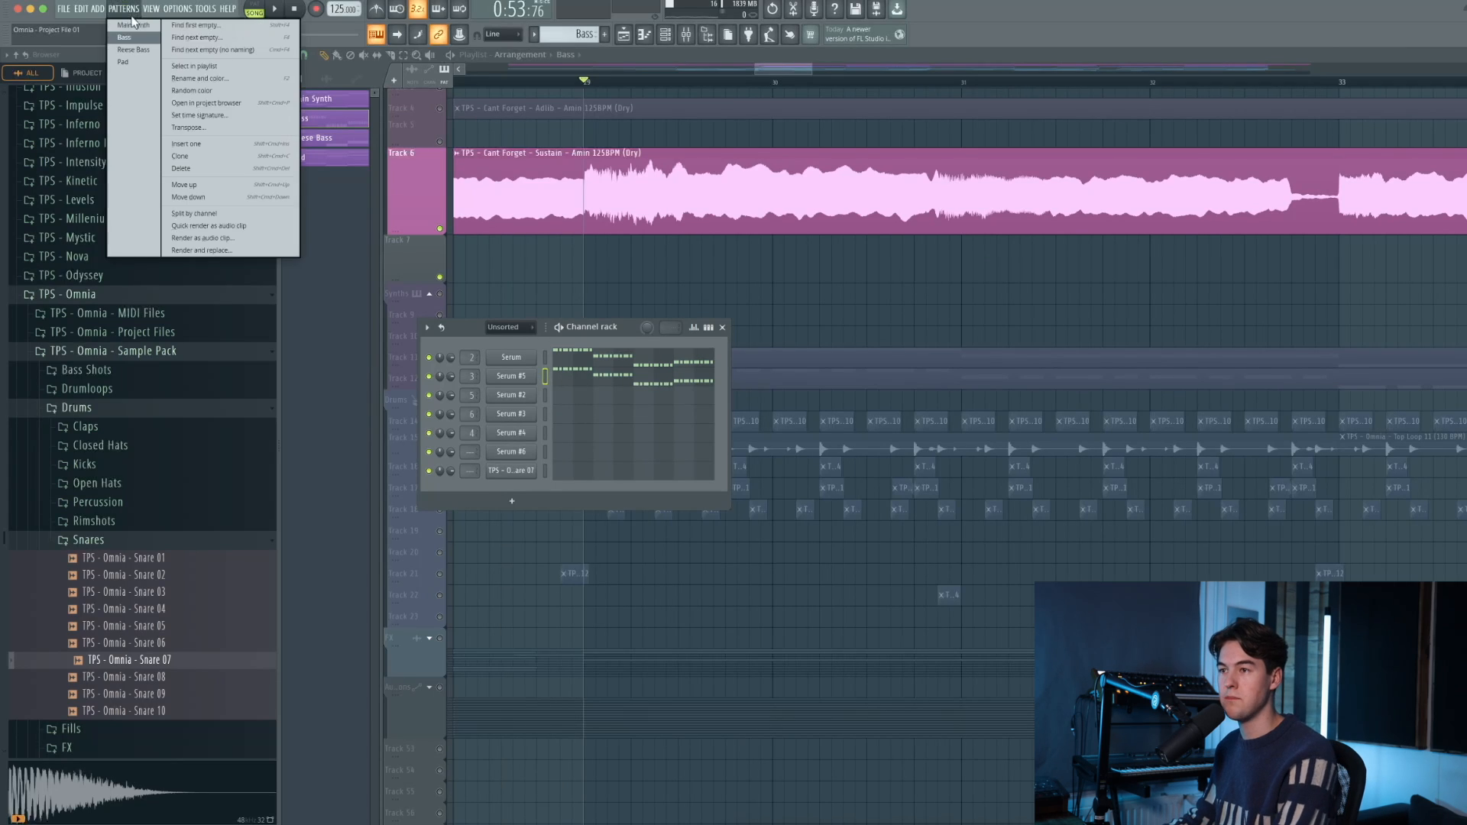
pyautogui.click(204, 33)
pyautogui.hotkey('ctrl', 'v')
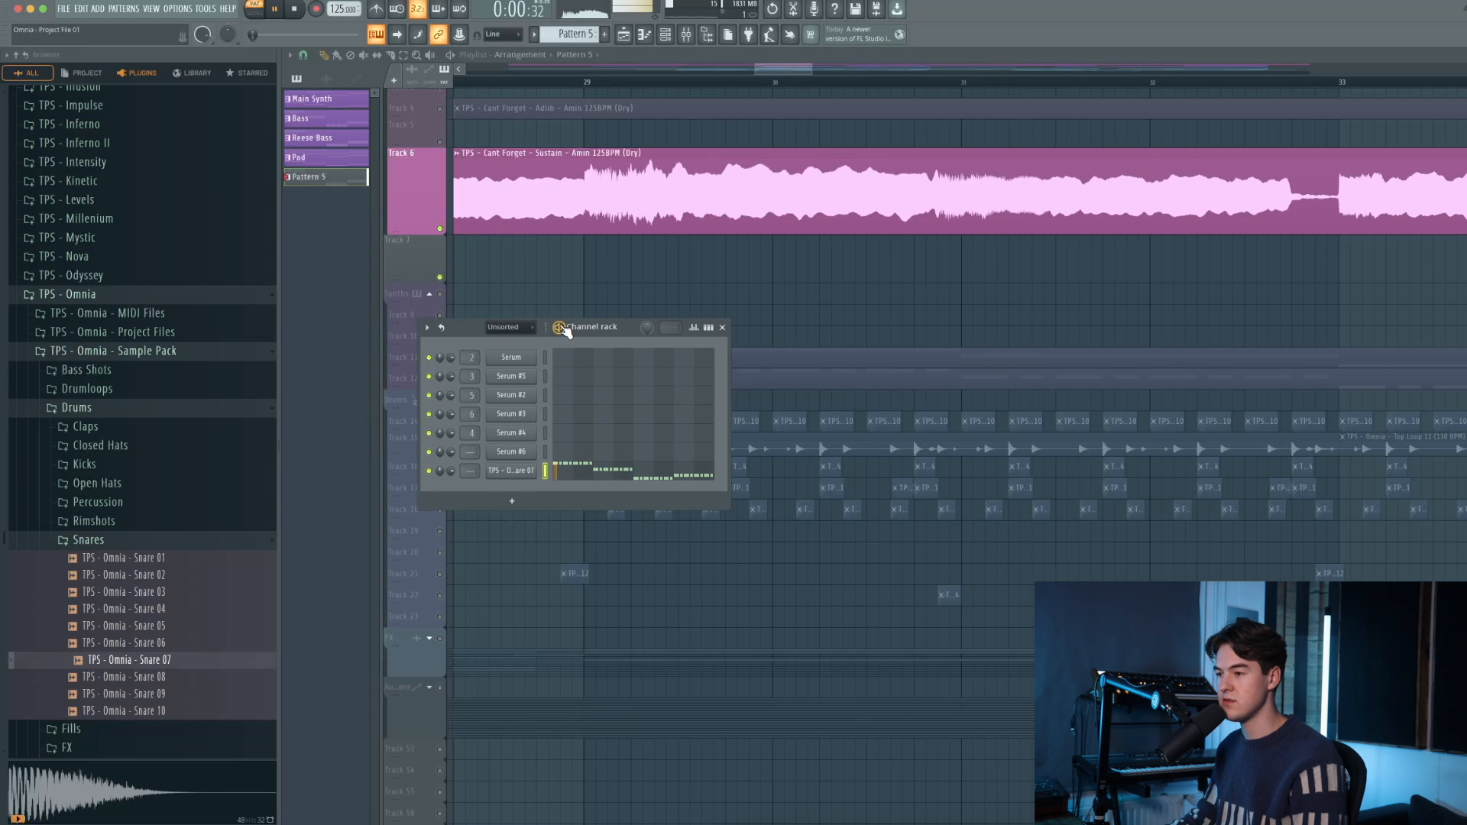
# - Place the new snare pattern on Track 7 at bar 29 and set the song position to bar 29
pyautogui.click(589, 269)
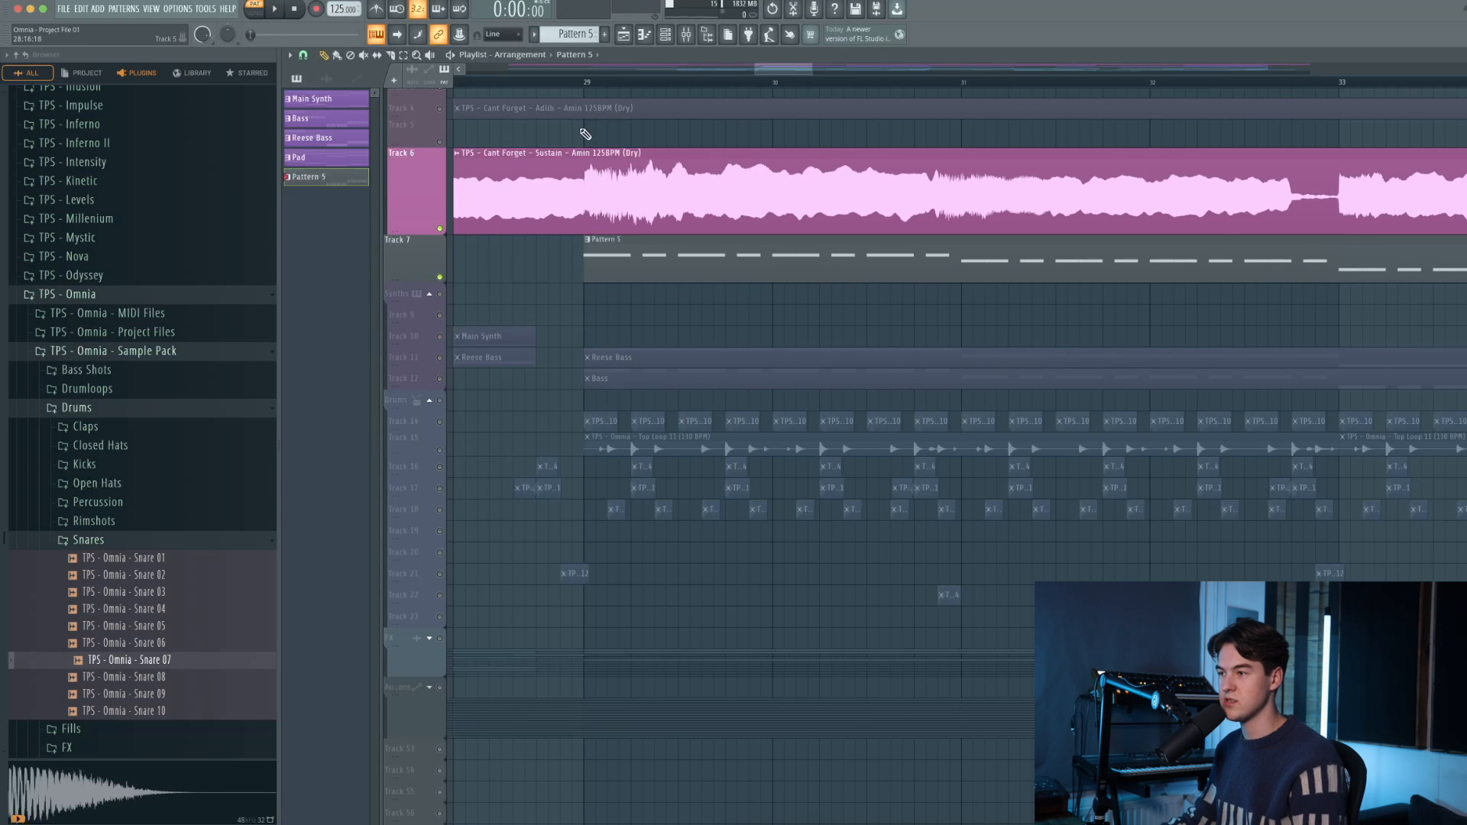
pyautogui.scroll(3, 587, 131)
pyautogui.click(587, 81)
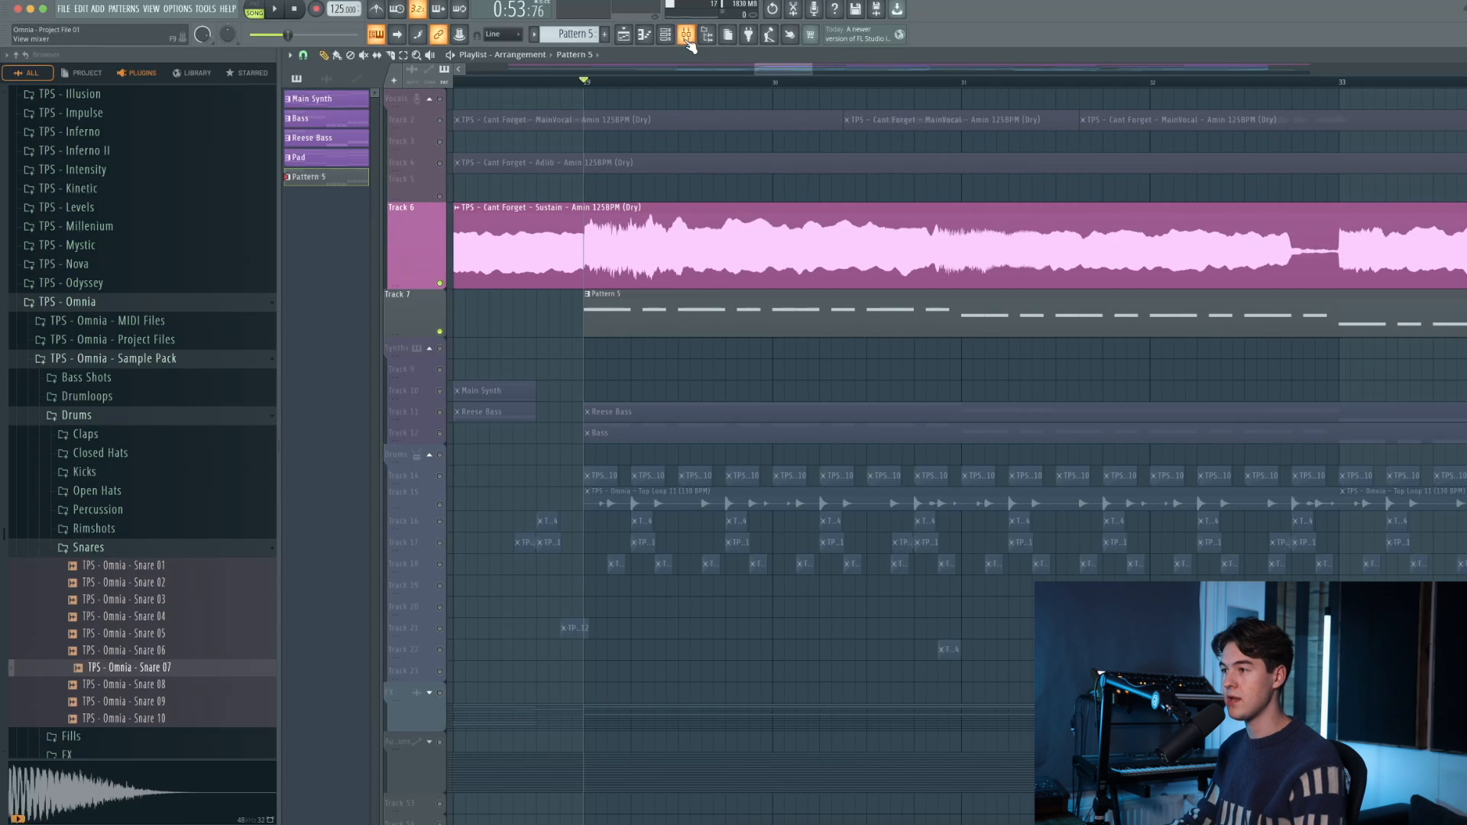
# - Route the Snare 07 channel to mixer insert 55
pyautogui.click(665, 34)
pyautogui.click(687, 35)
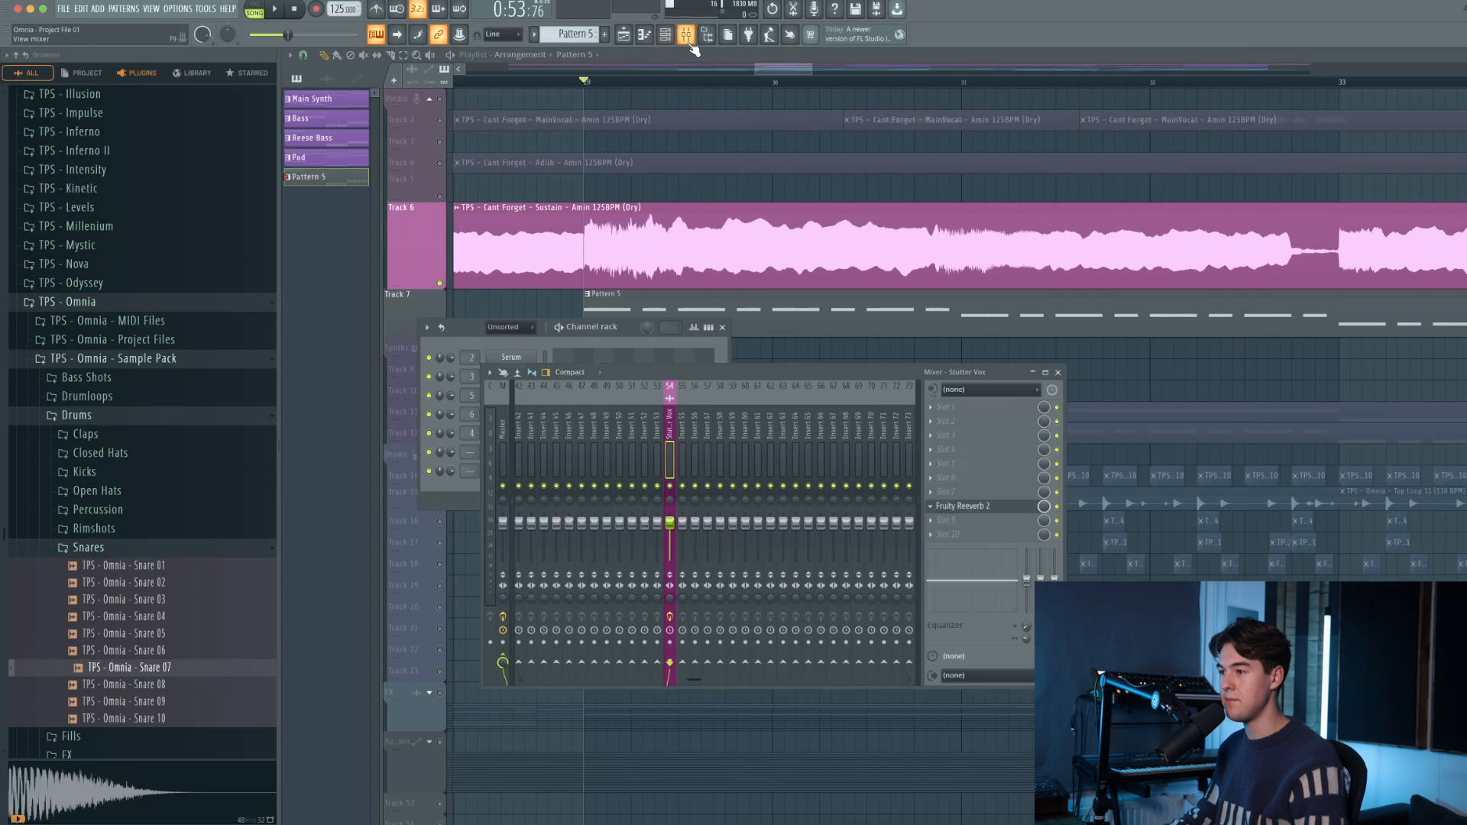
pyautogui.click(658, 429)
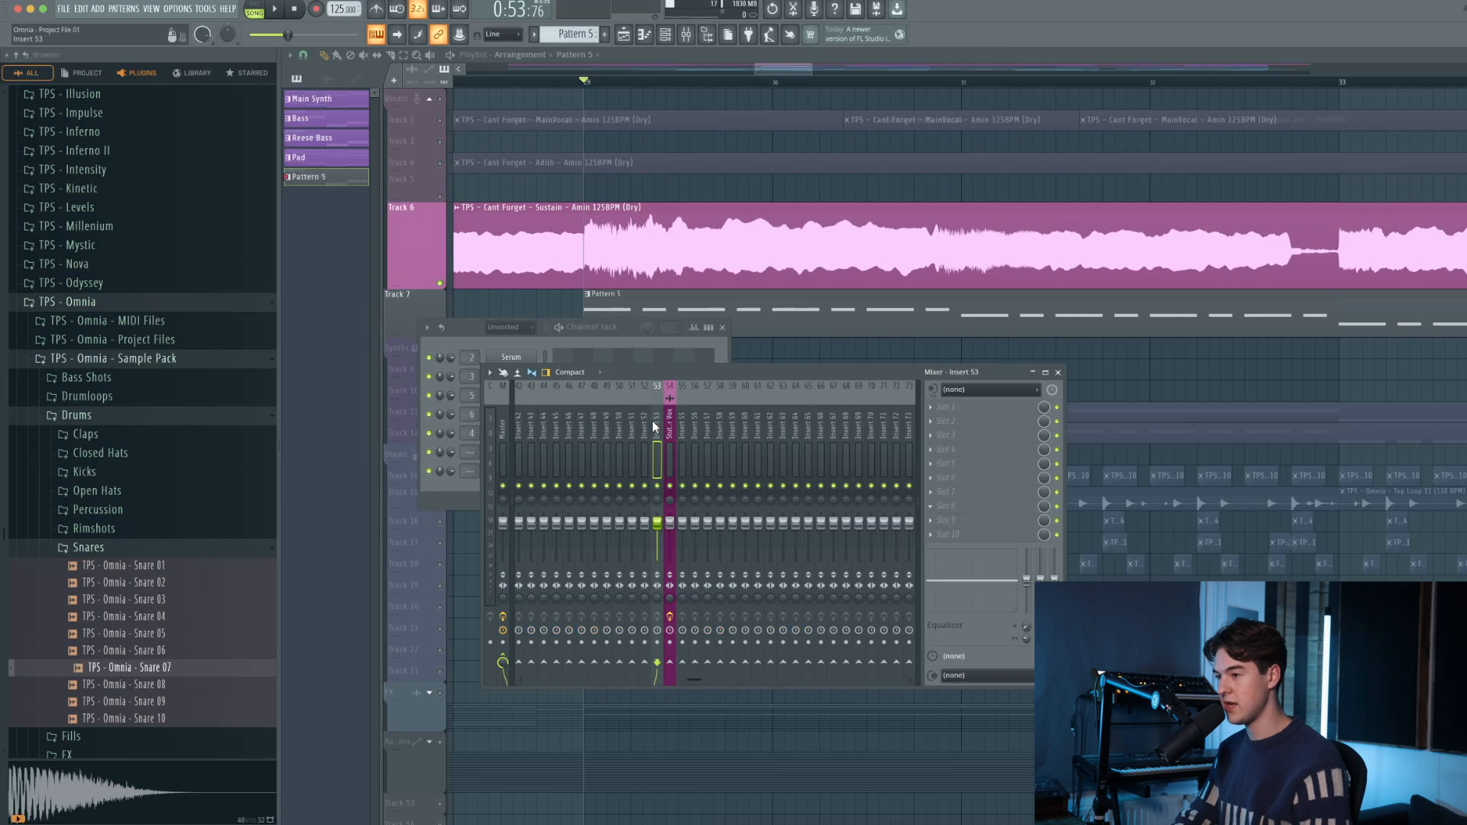
pyautogui.press('Right')
pyautogui.press('Right')
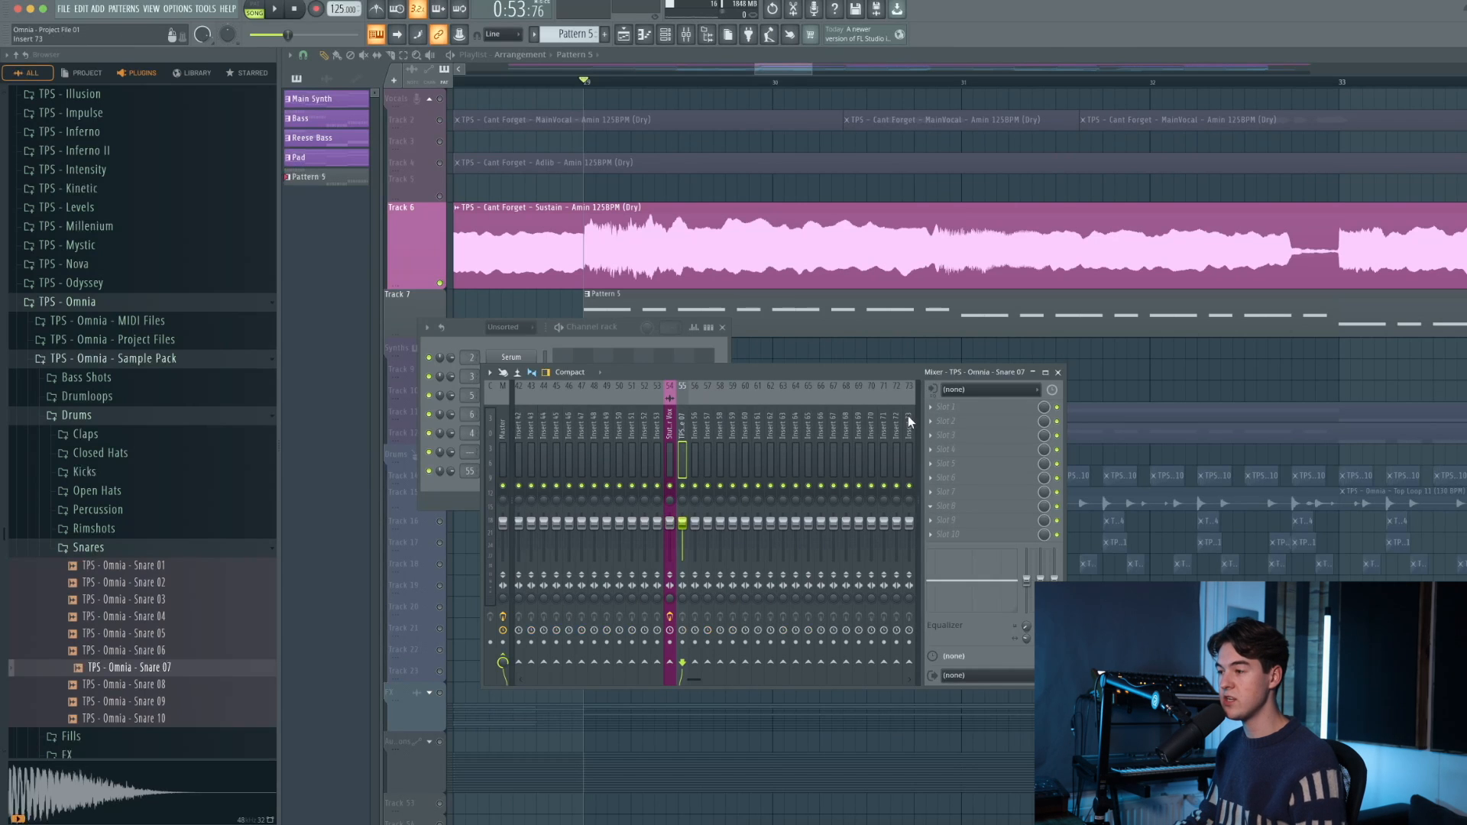
# - Load Fruity Peak Controller into slot 1 of the Snare 07 mixer track and close its window
pyautogui.click(946, 413)
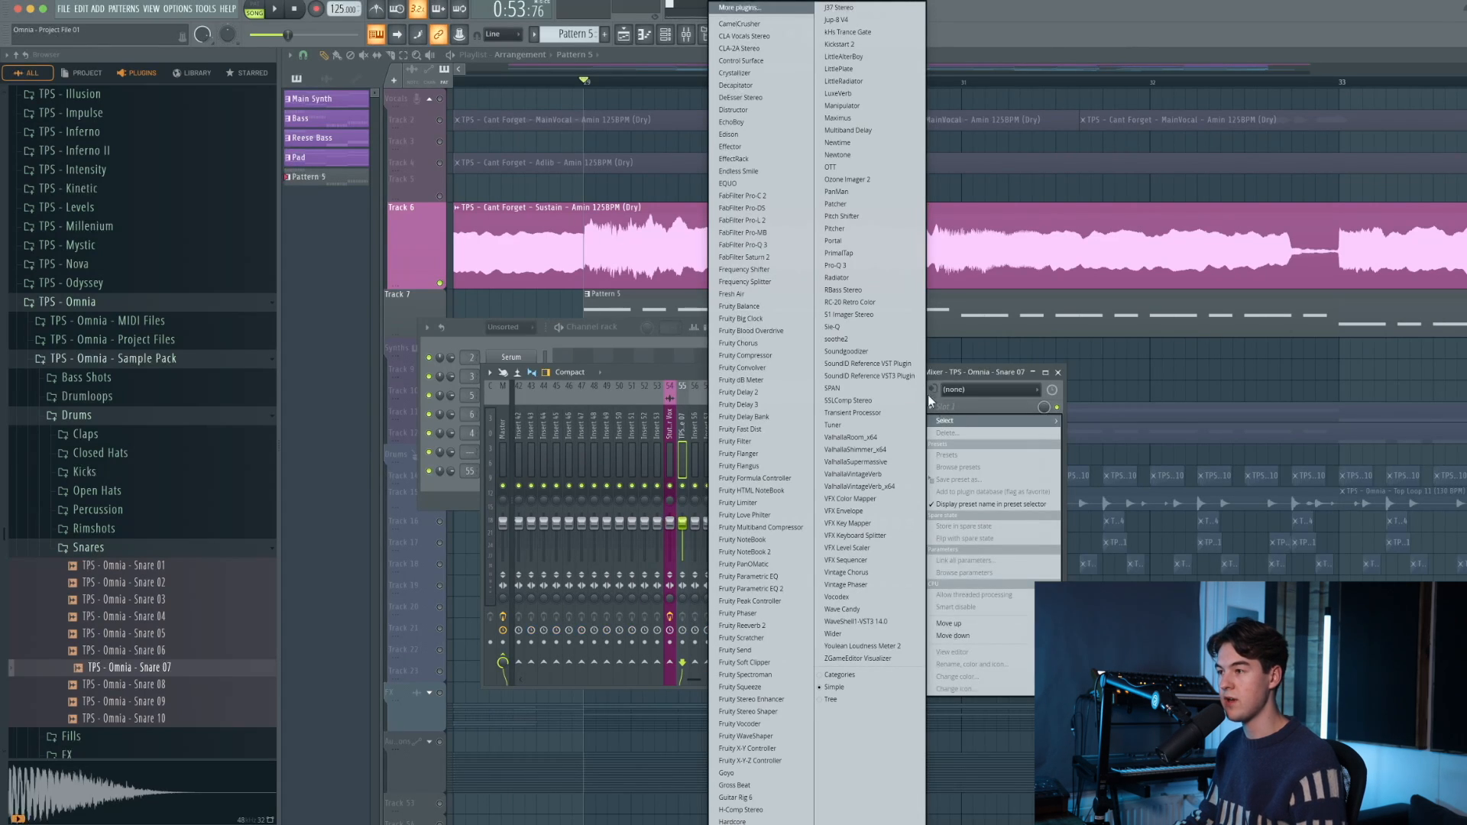
pyautogui.click(768, 601)
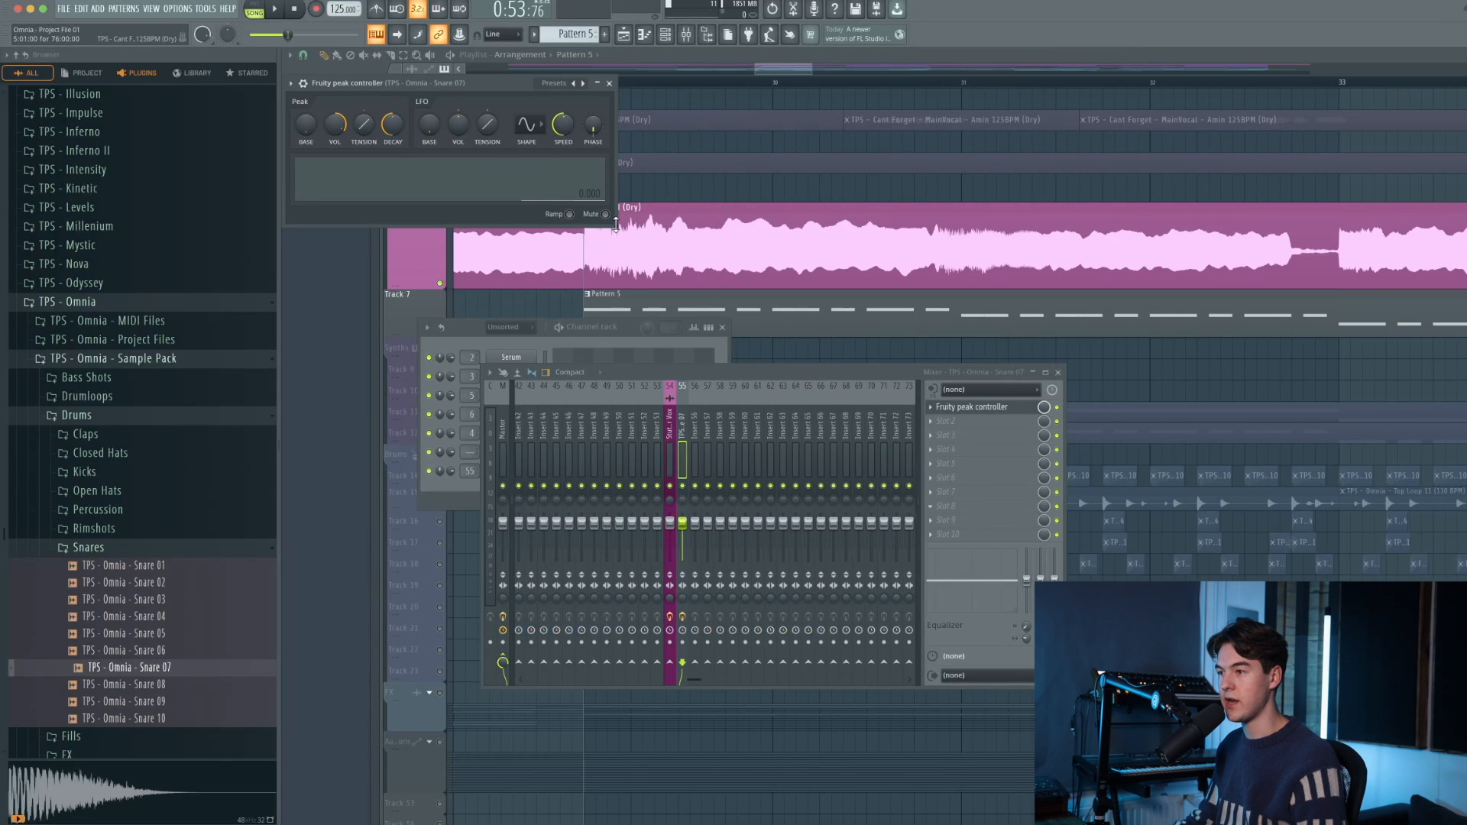
pyautogui.moveTo(596, 84); pyautogui.dragTo(830, 204)
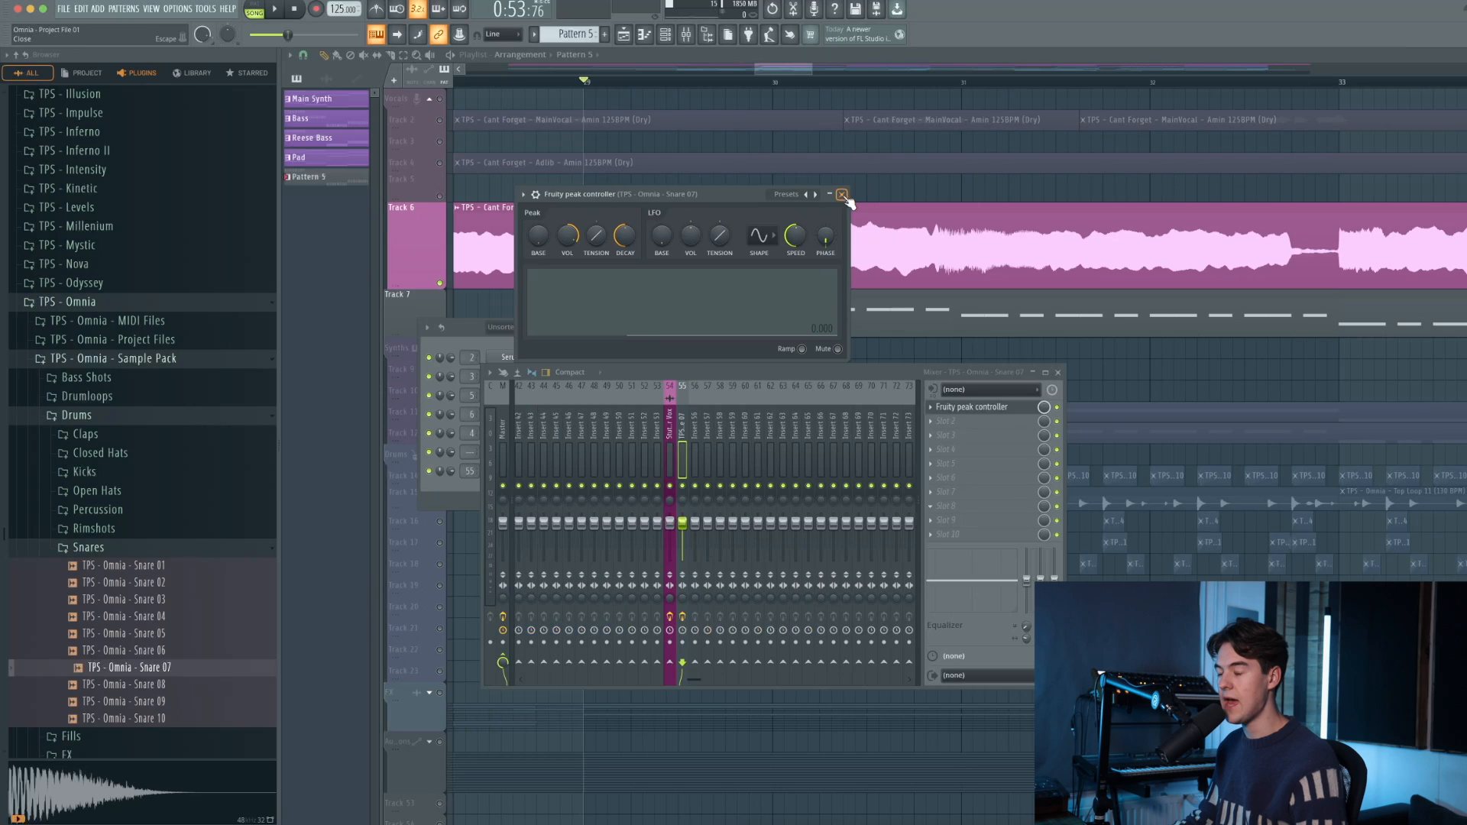
pyautogui.click(842, 195)
# - Load Fruity Balance into slot 2 of the Stutter Vox mixer track and reset its volume to 0.0 dB
pyautogui.click(671, 412)
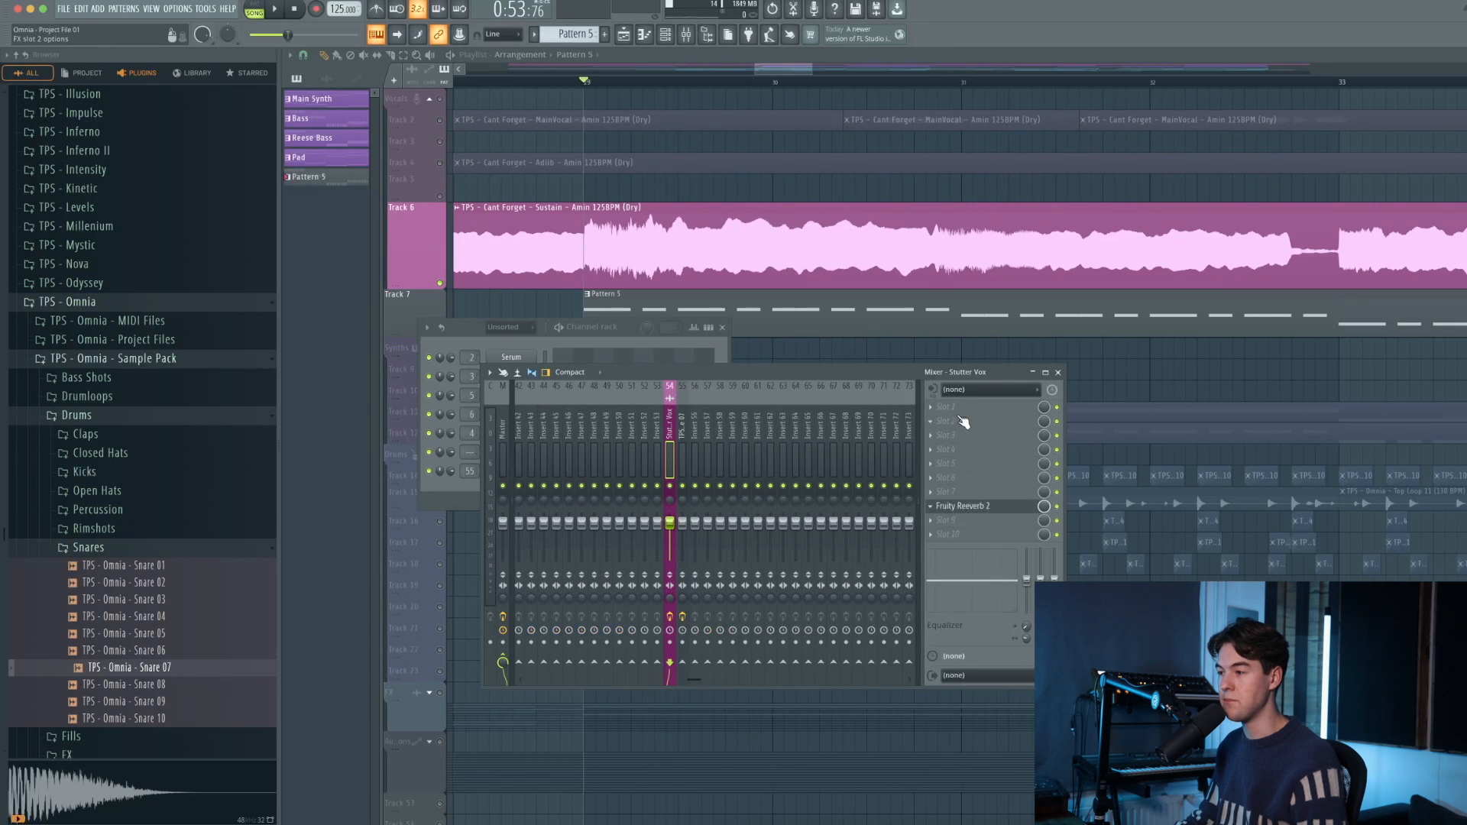
pyautogui.click(962, 421)
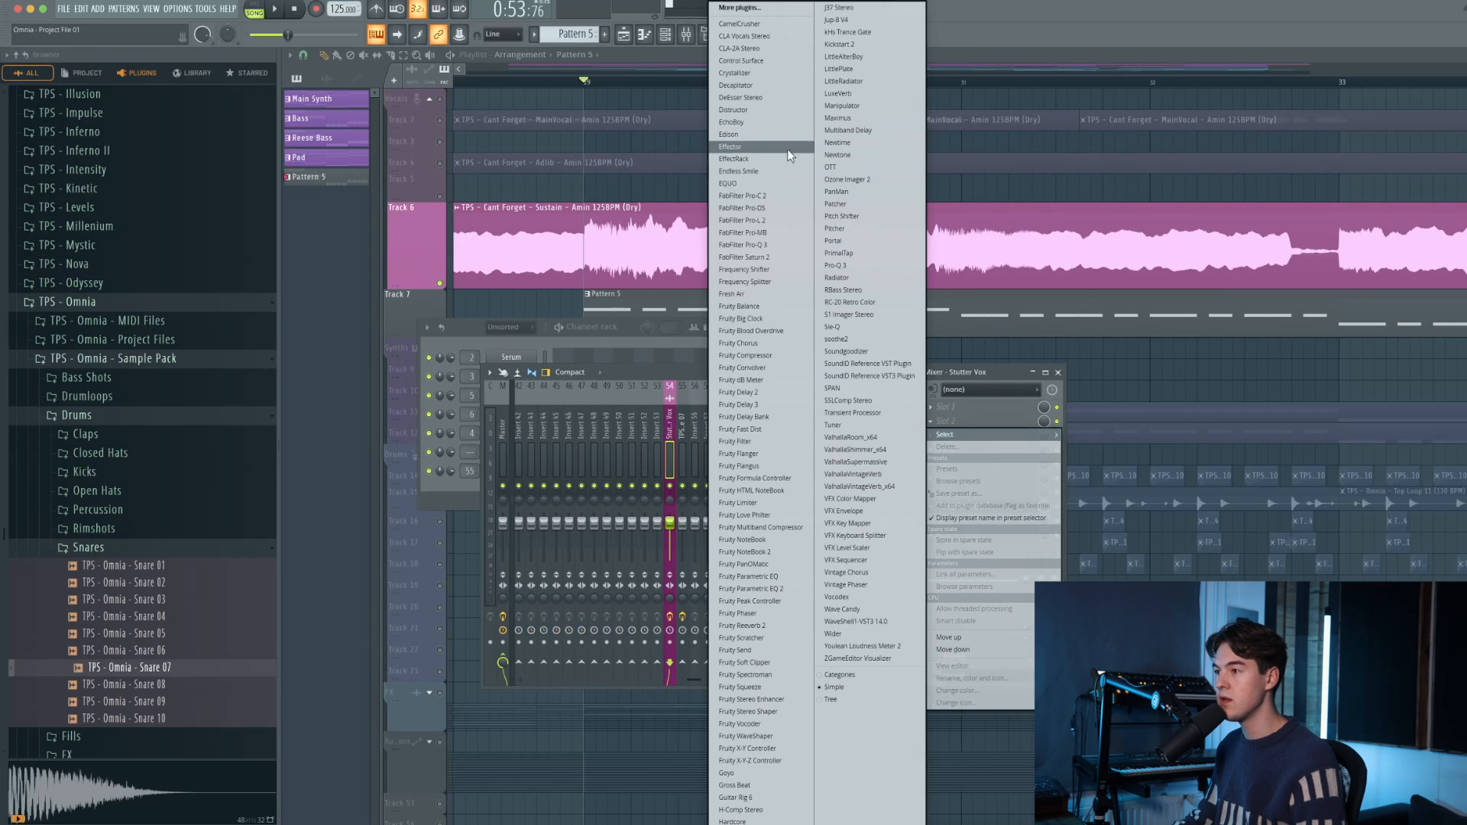
pyautogui.click(739, 306)
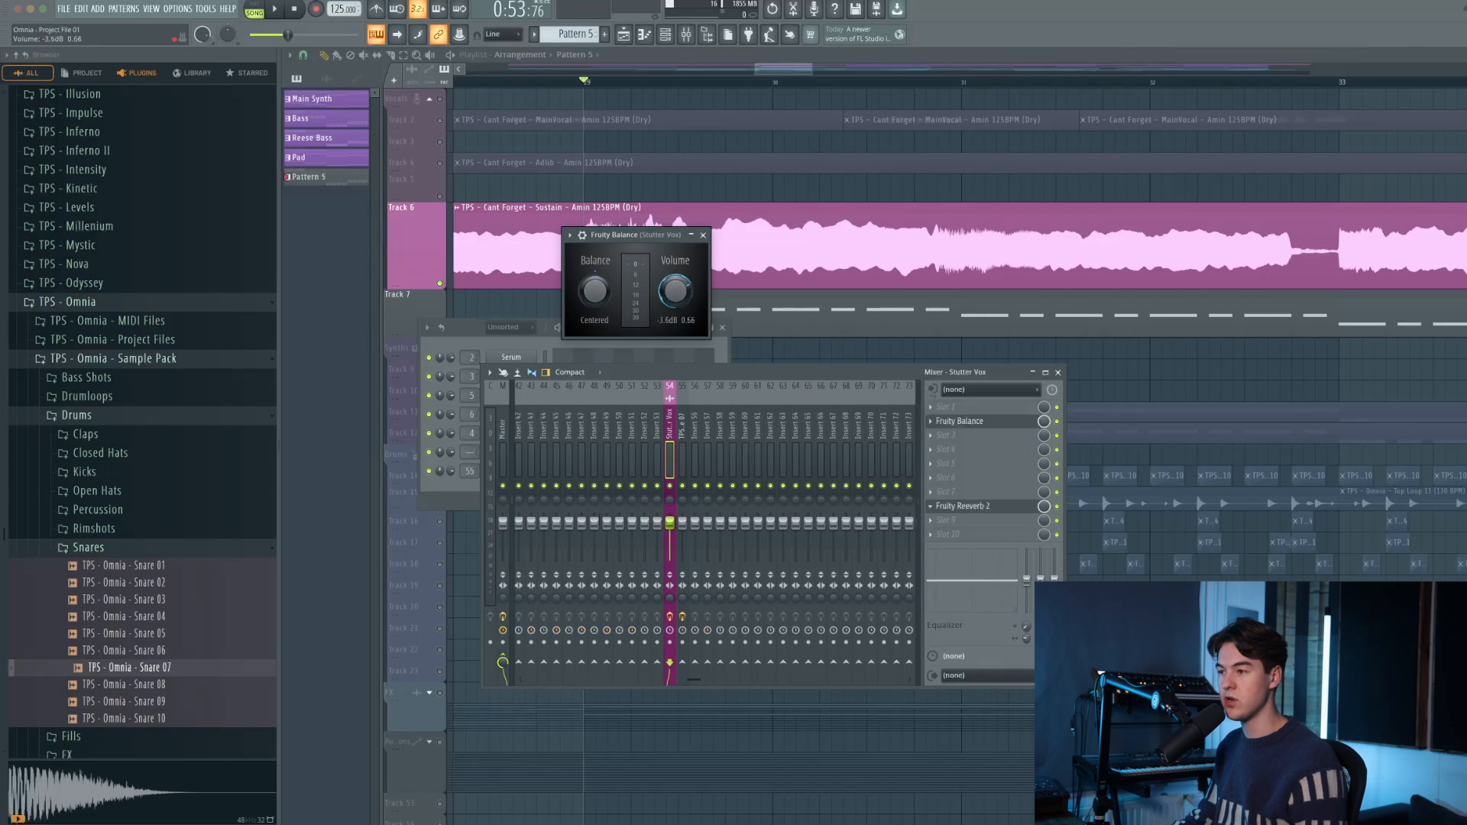
pyautogui.rightClick(686, 294)
pyautogui.click(694, 299)
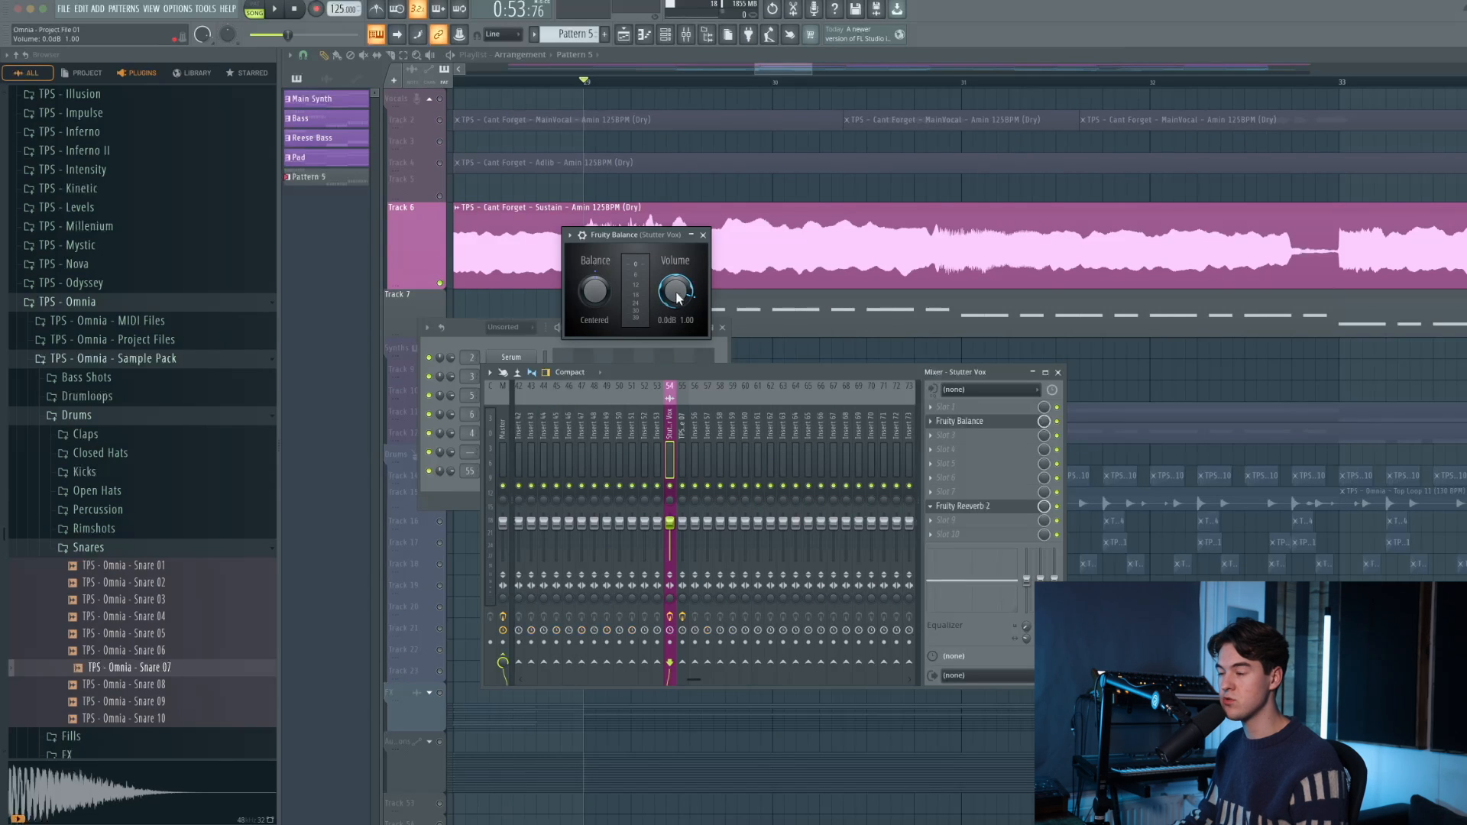
# - Link Fruity Balance's volume to the Peak output of Snare 07's peak controller and audition the result
pyautogui.rightClick(679, 299)
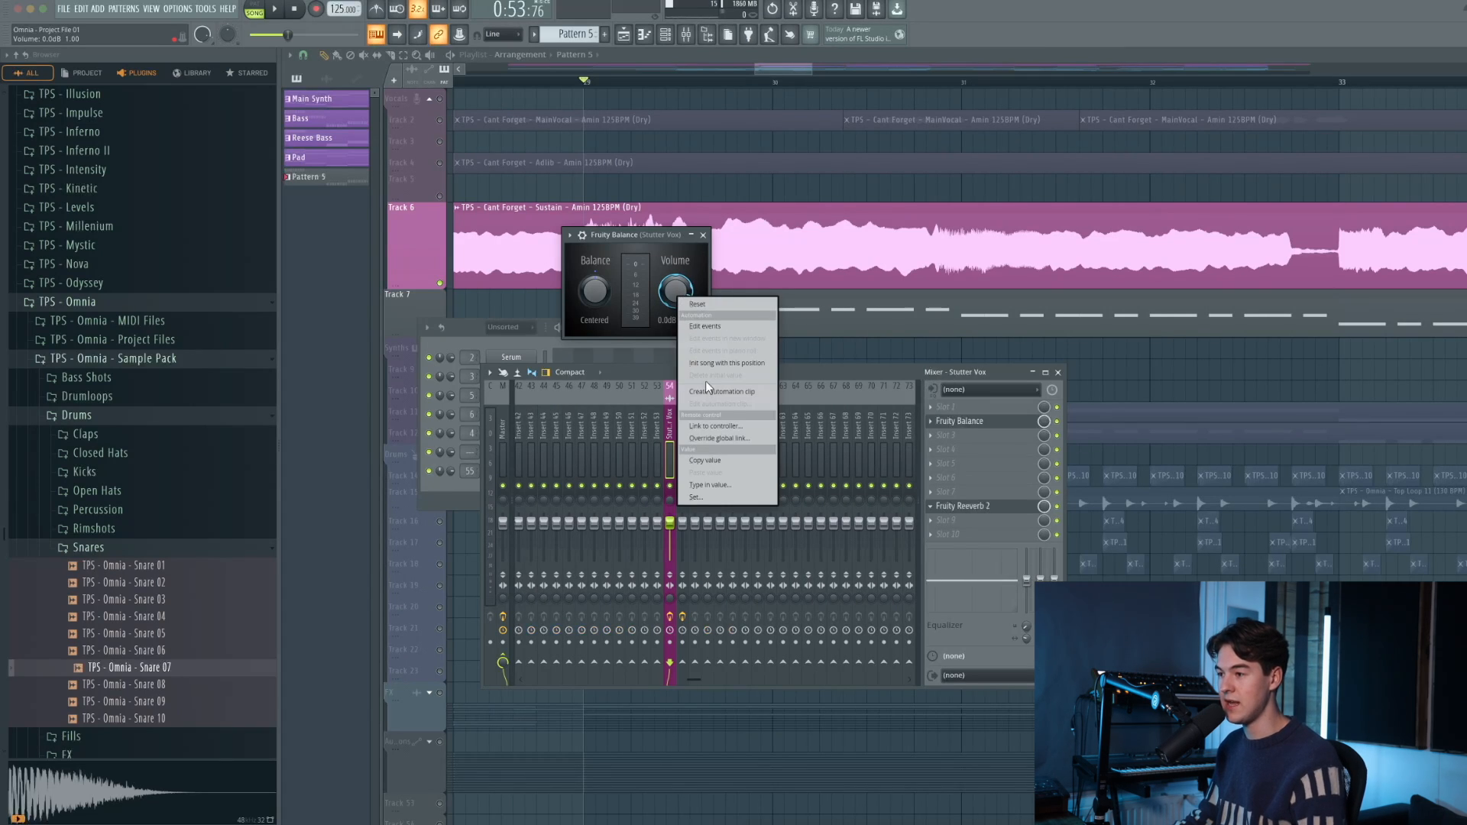
pyautogui.click(711, 426)
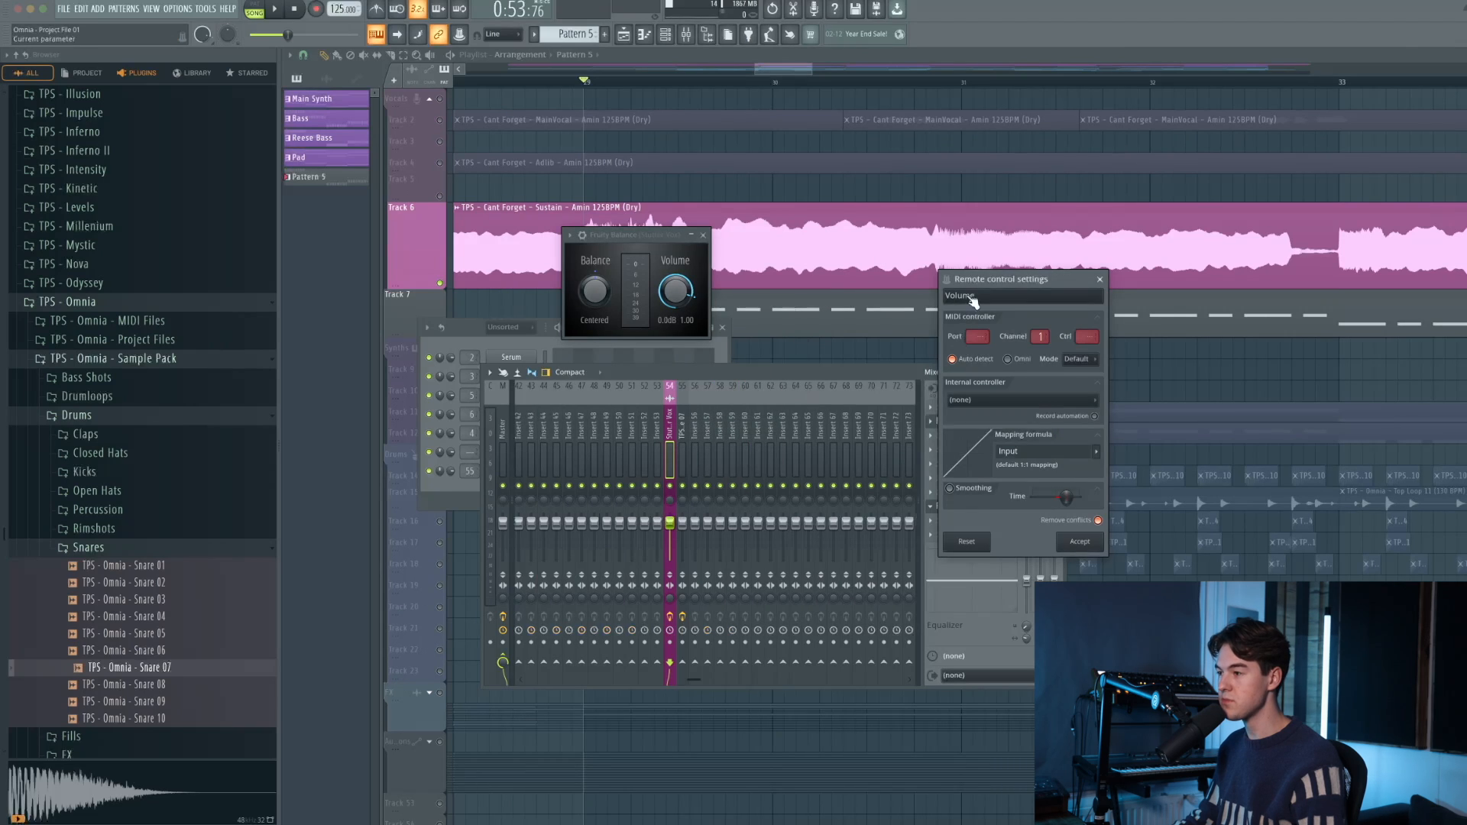
pyautogui.moveTo(978, 280); pyautogui.dragTo(791, 246)
pyautogui.click(817, 367)
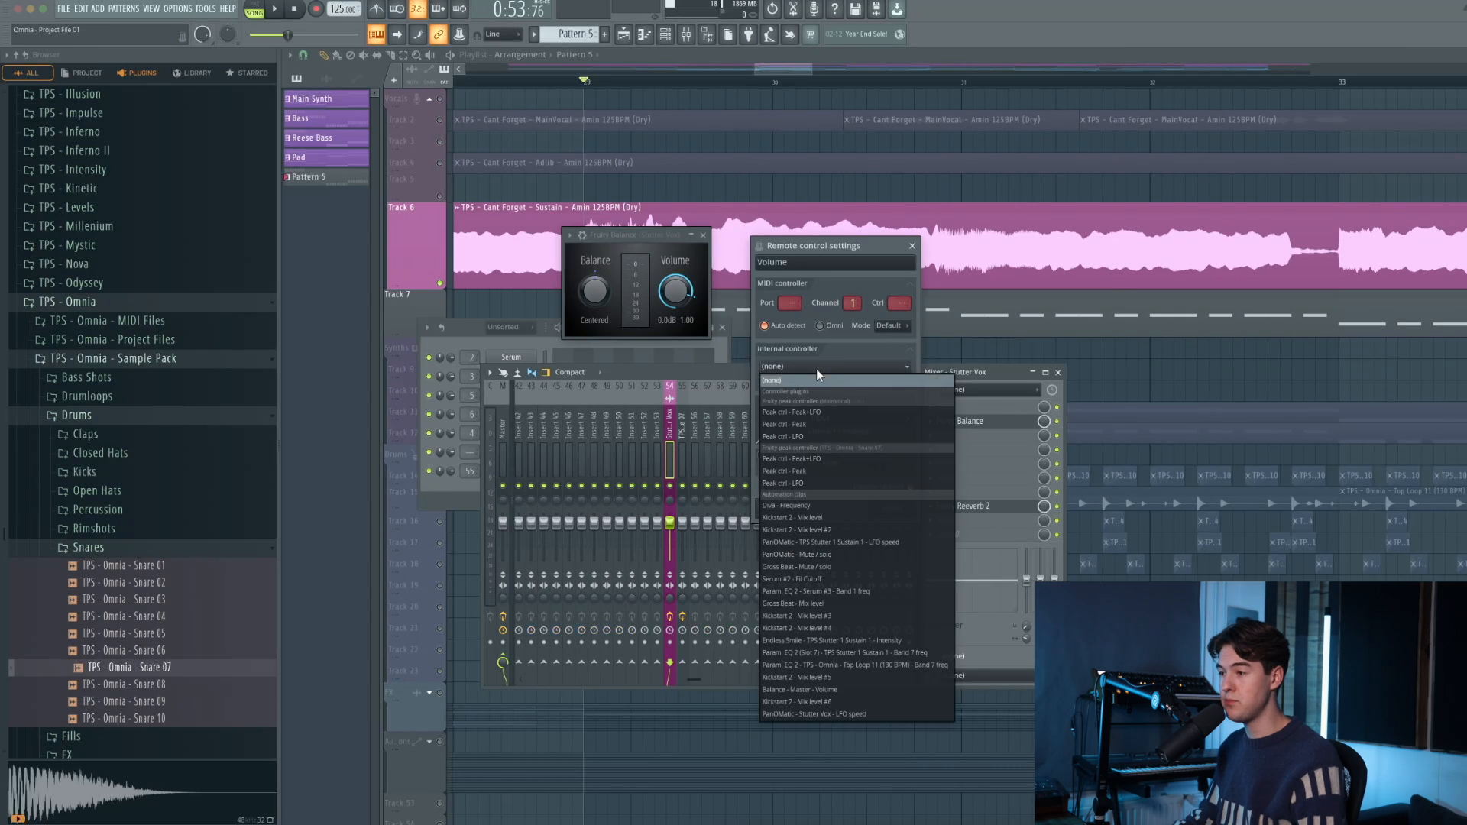
pyautogui.click(803, 471)
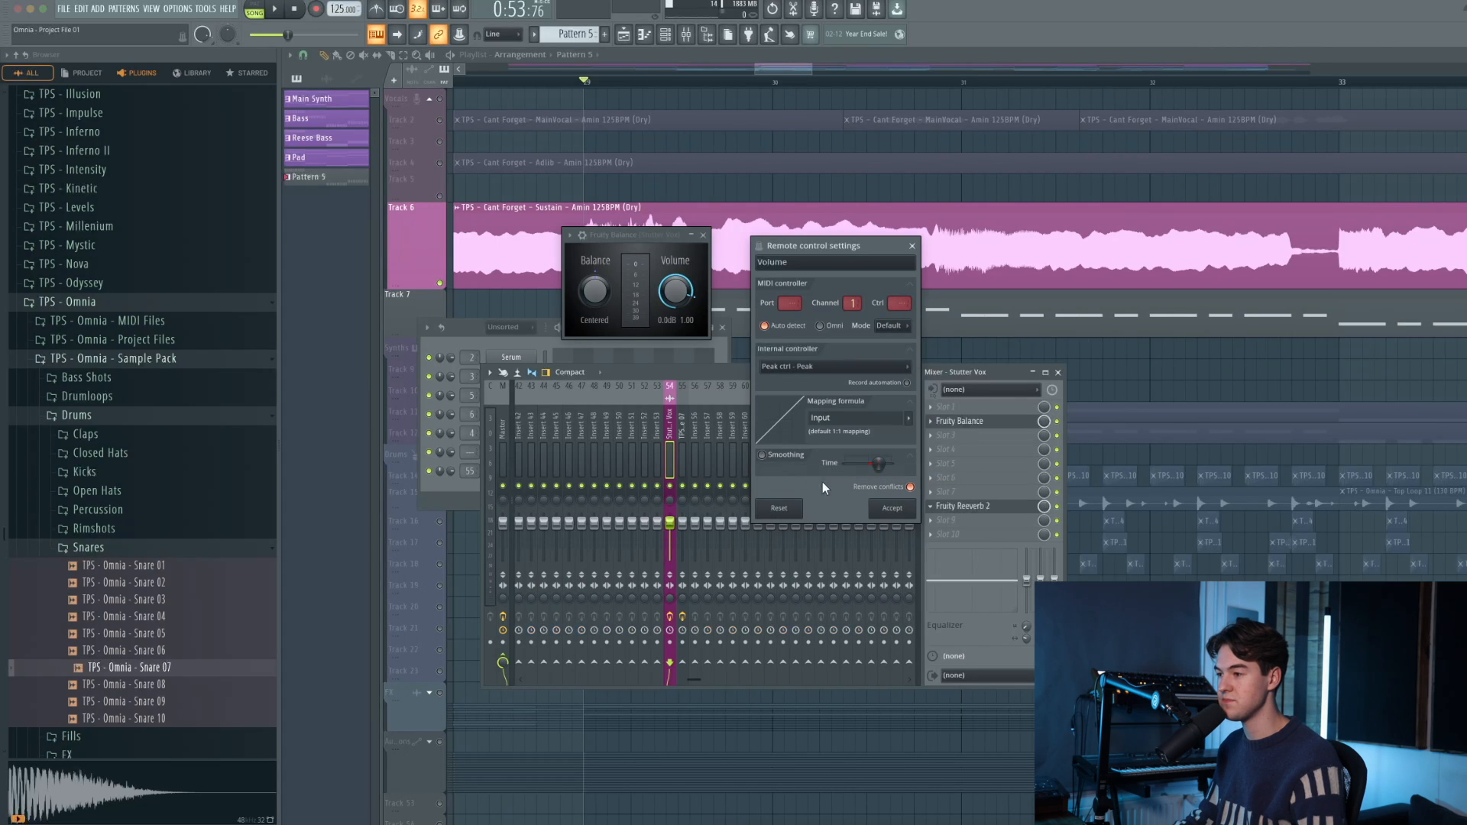
pyautogui.click(893, 509)
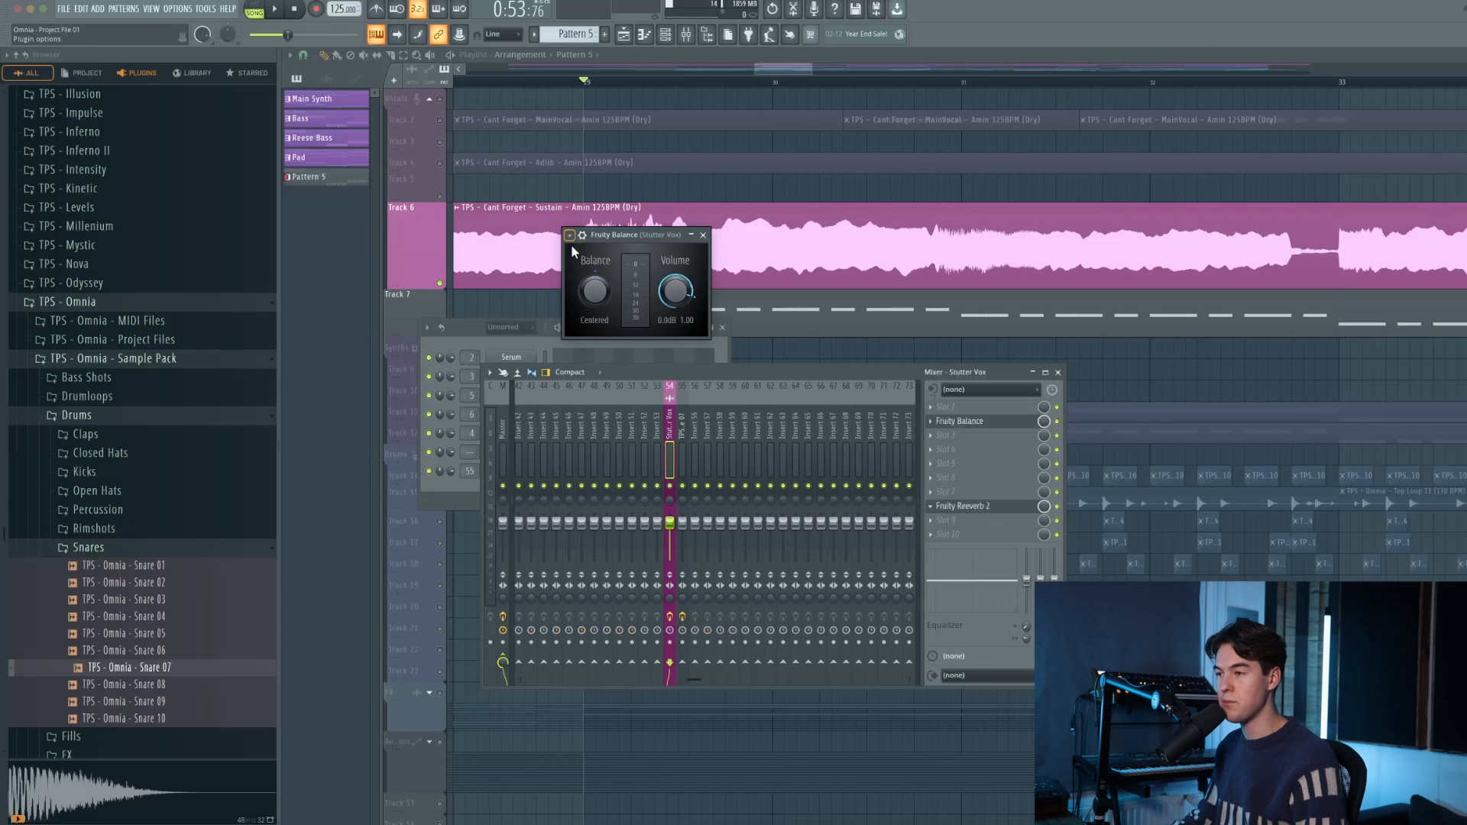
pyautogui.click(277, 9)
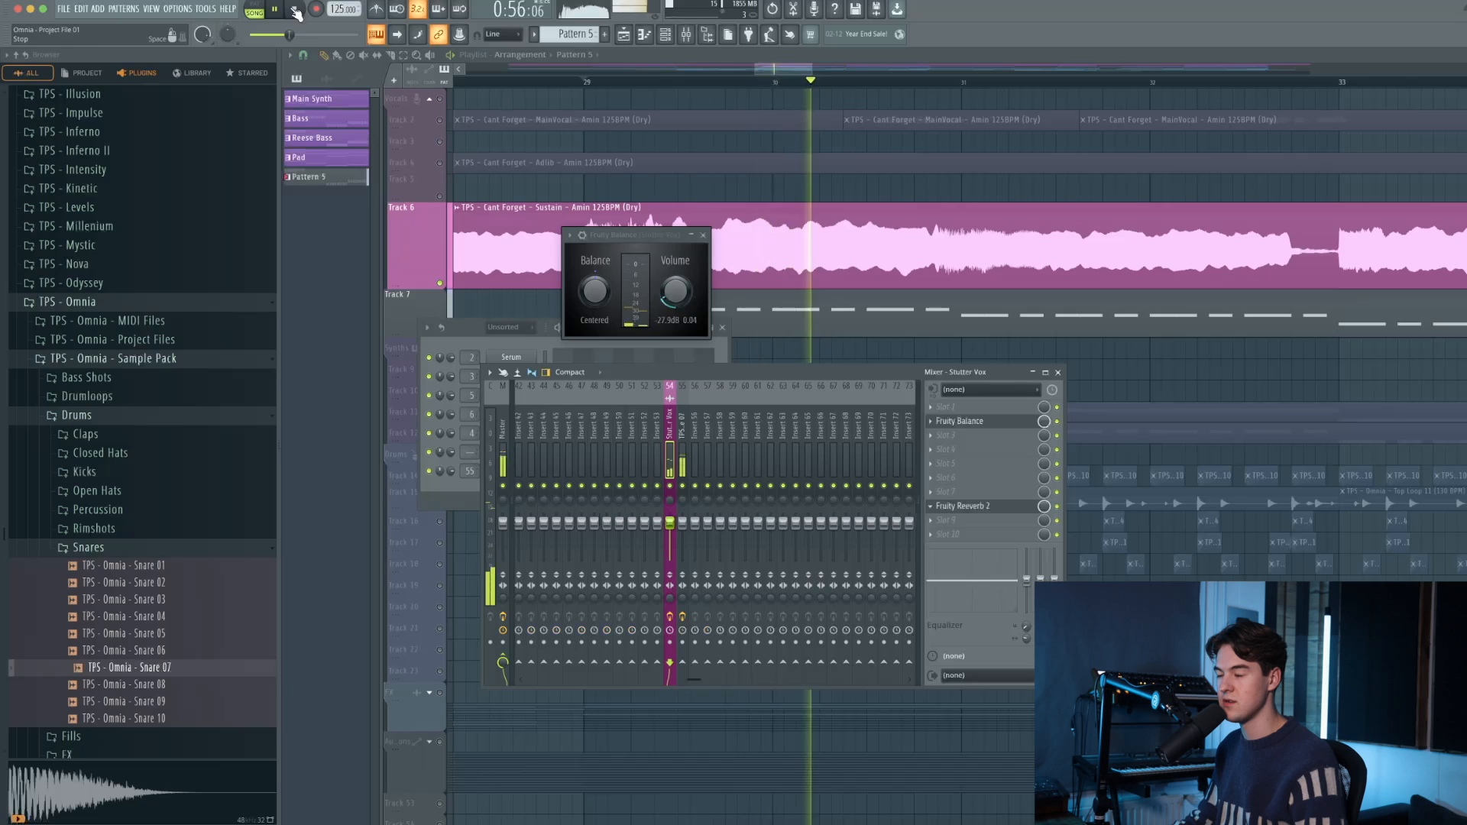
pyautogui.press('space')
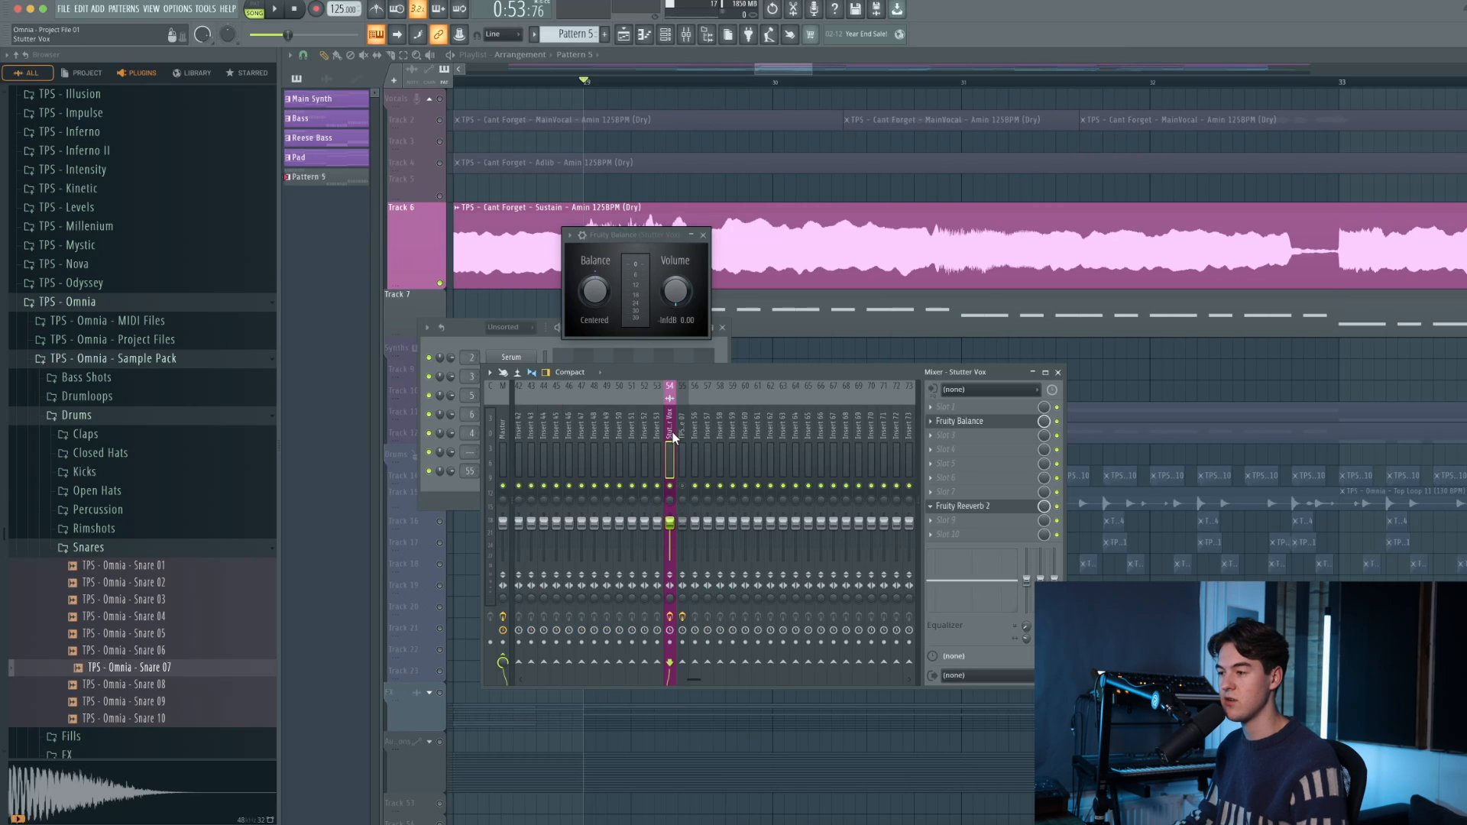
# - Raise the Snare 07 Fruity Peak Controller's peak base level to 24% and audition the vocal stutter before and after
pyautogui.press('space')
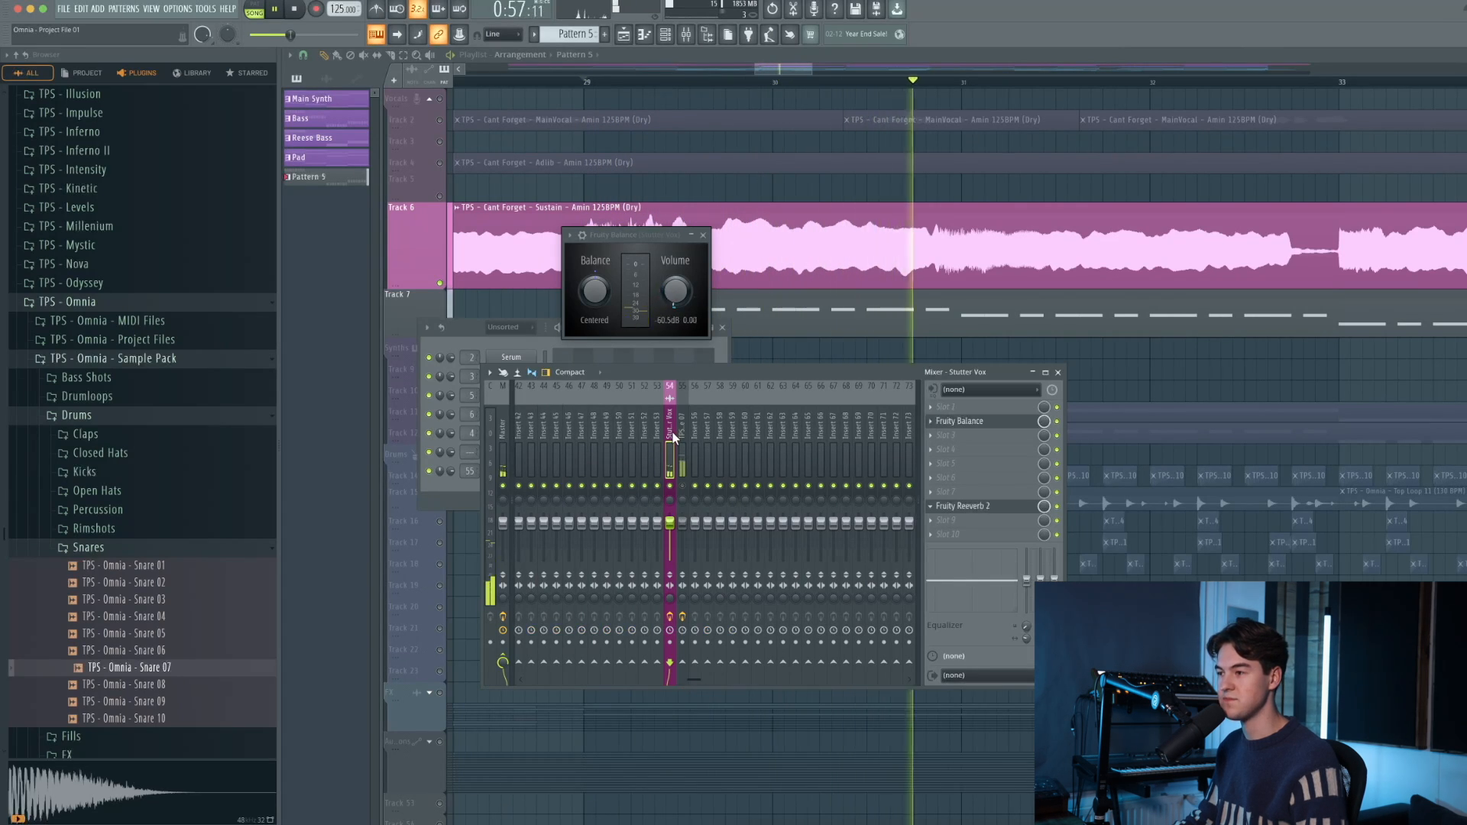
pyautogui.press('space')
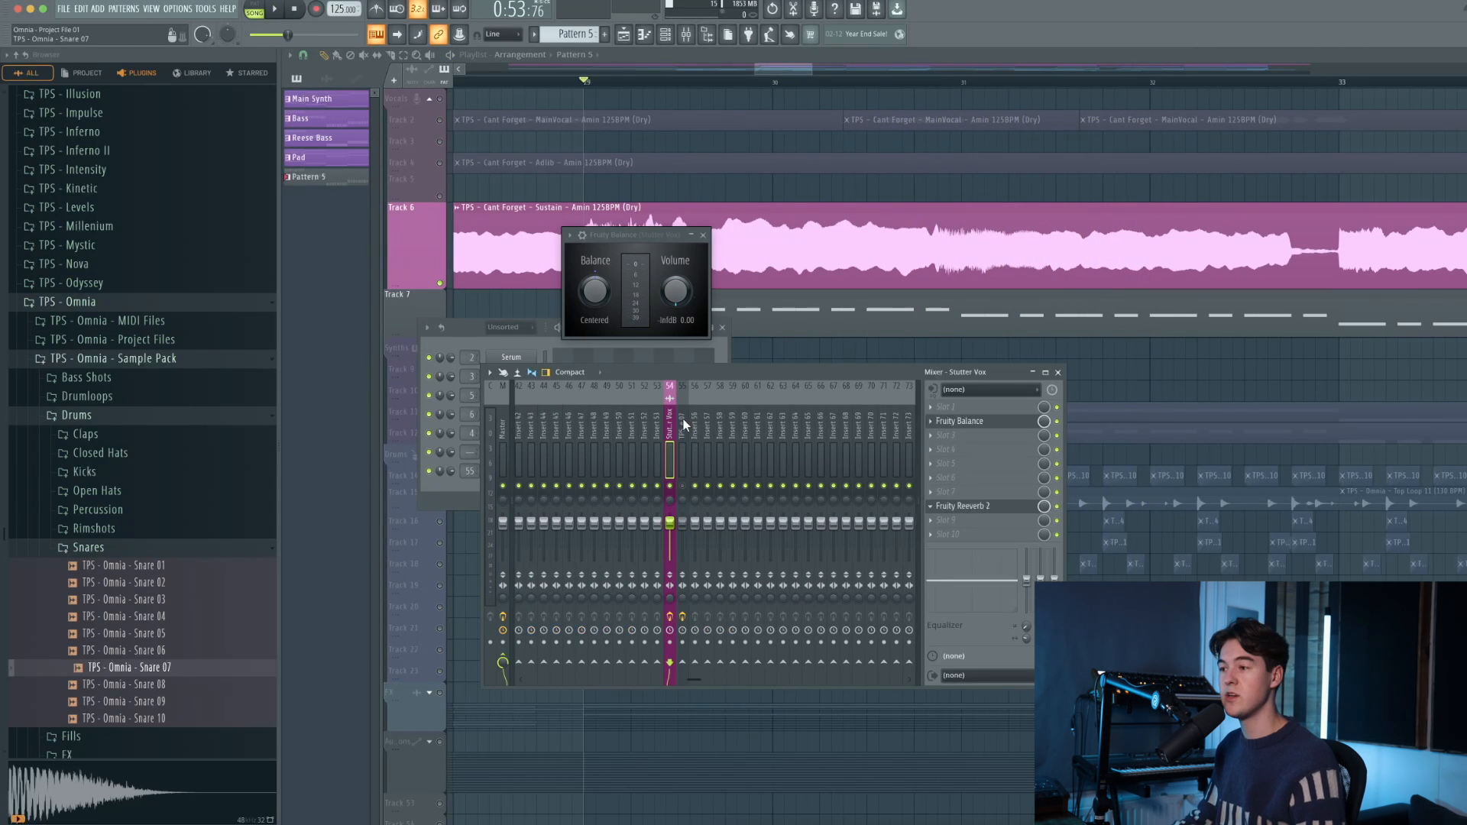
pyautogui.click(684, 418)
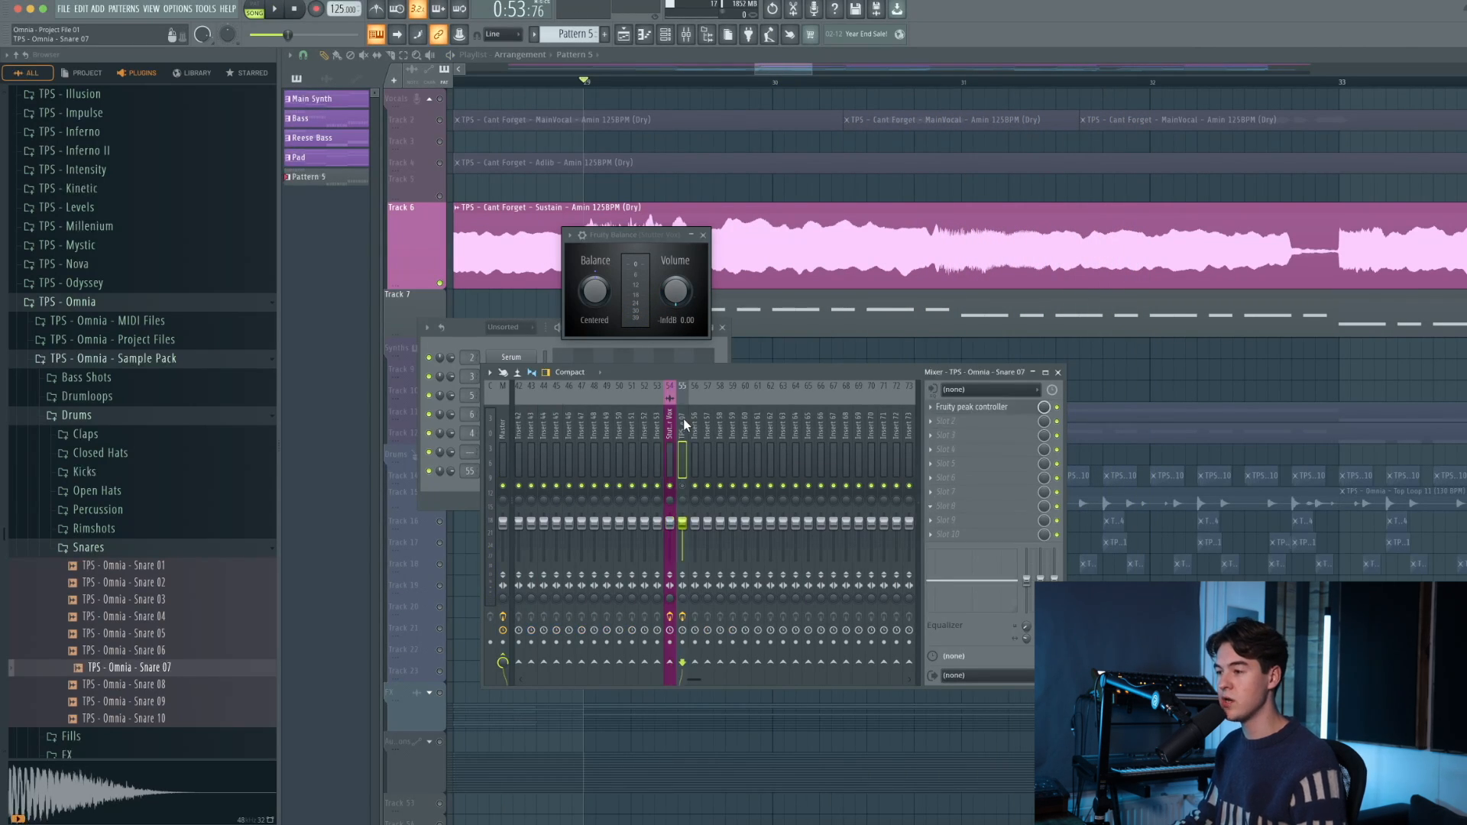
pyautogui.click(968, 411)
pyautogui.moveTo(648, 194); pyautogui.dragTo(941, 210)
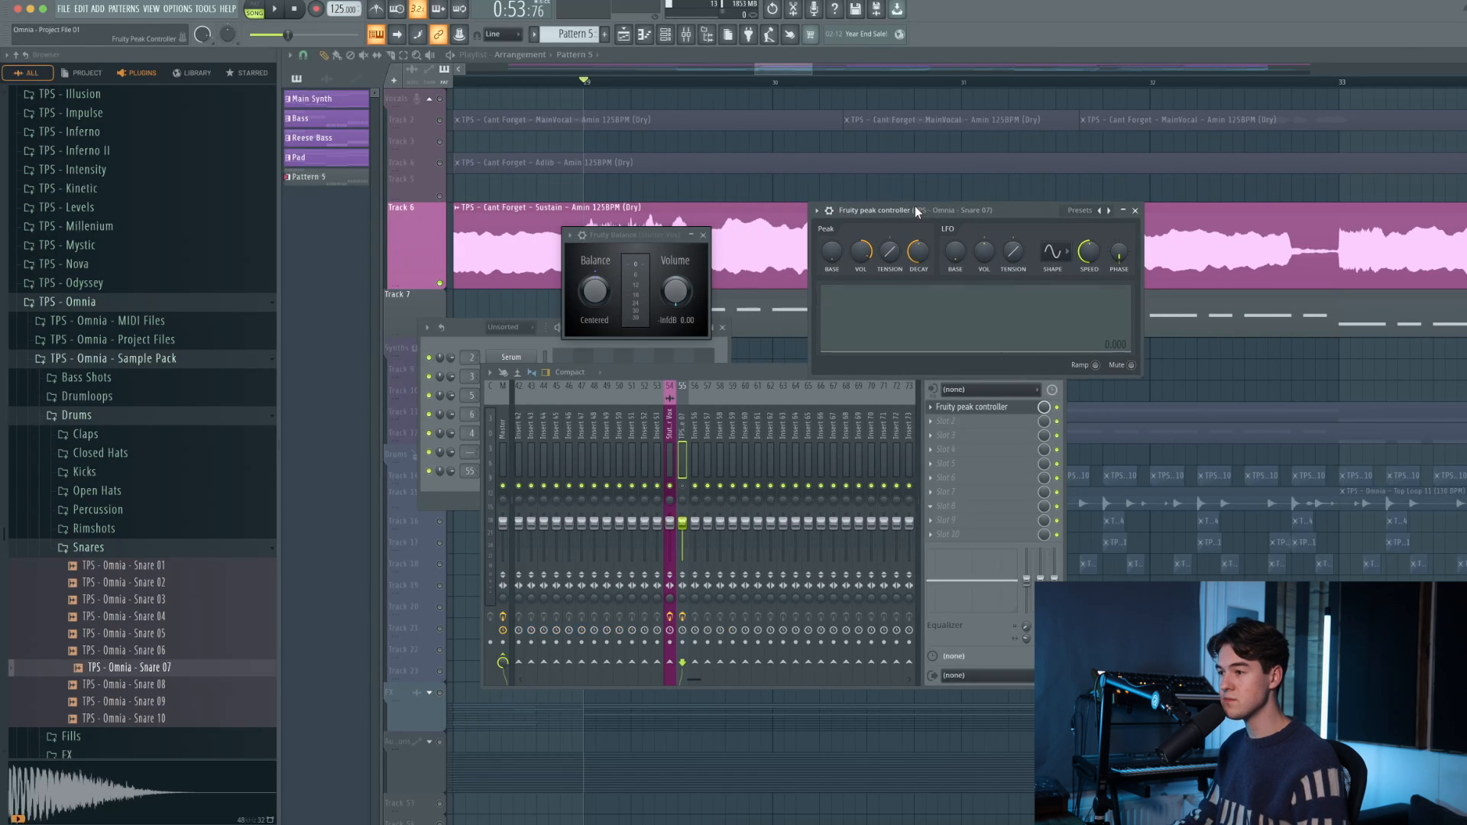
pyautogui.press('space')
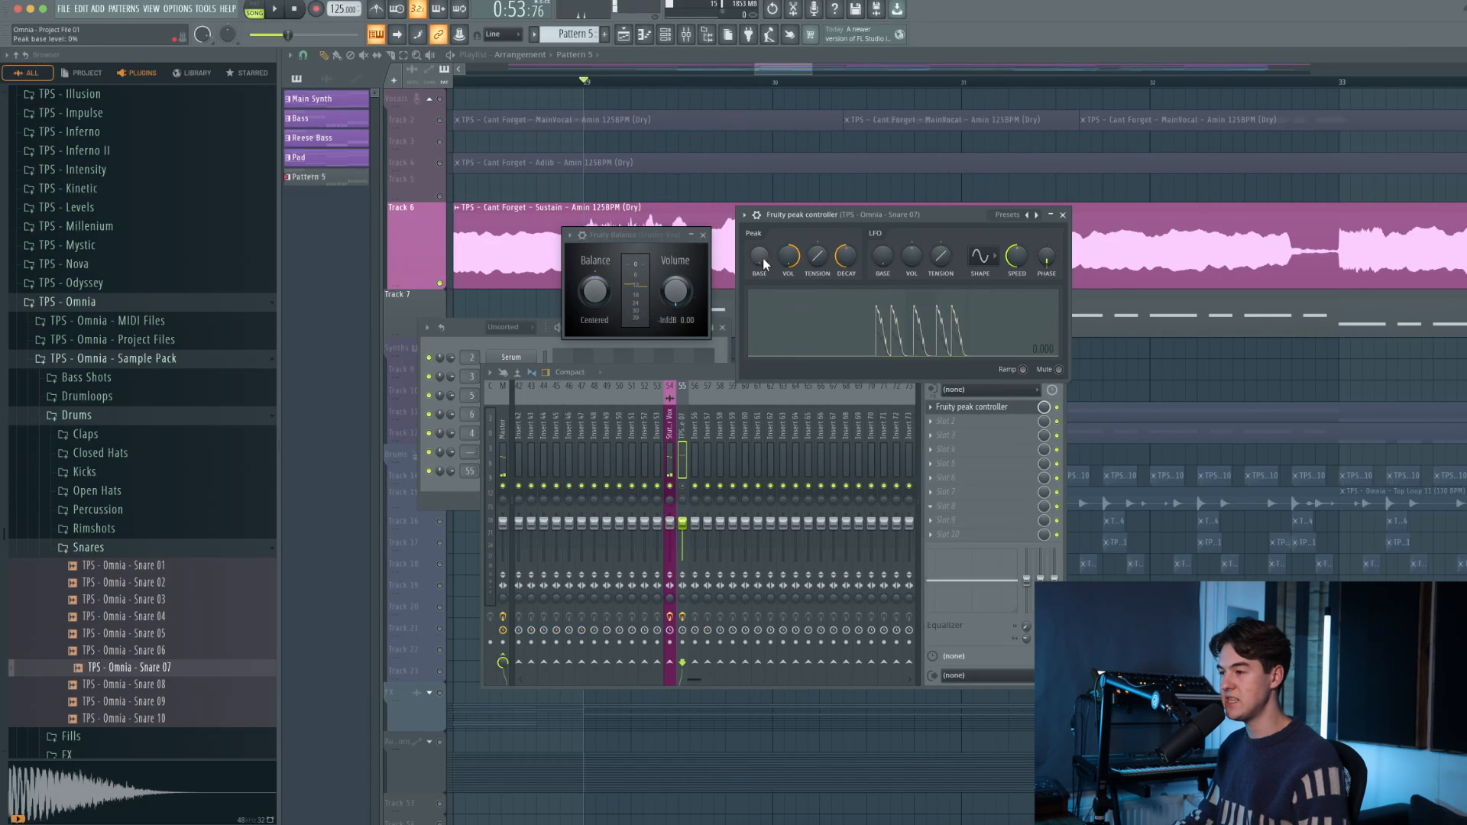
pyautogui.moveTo(763, 262); pyautogui.dragTo(763, 240)
pyautogui.press('space')
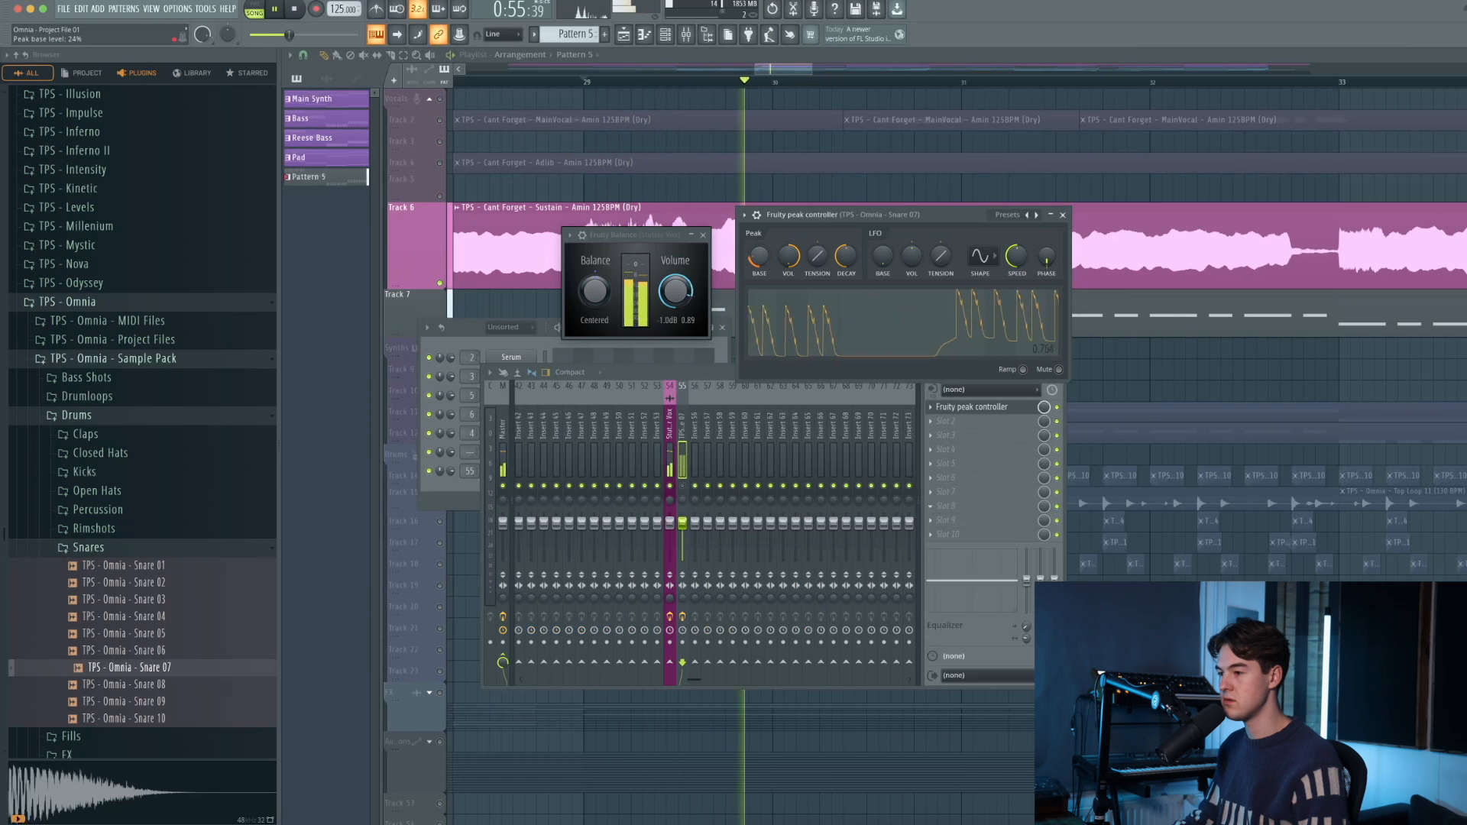
# - Lower the Snare 07 mixer track's fader and close the Fruity Peak Controller and Fruity Balance windows
pyautogui.click(684, 486)
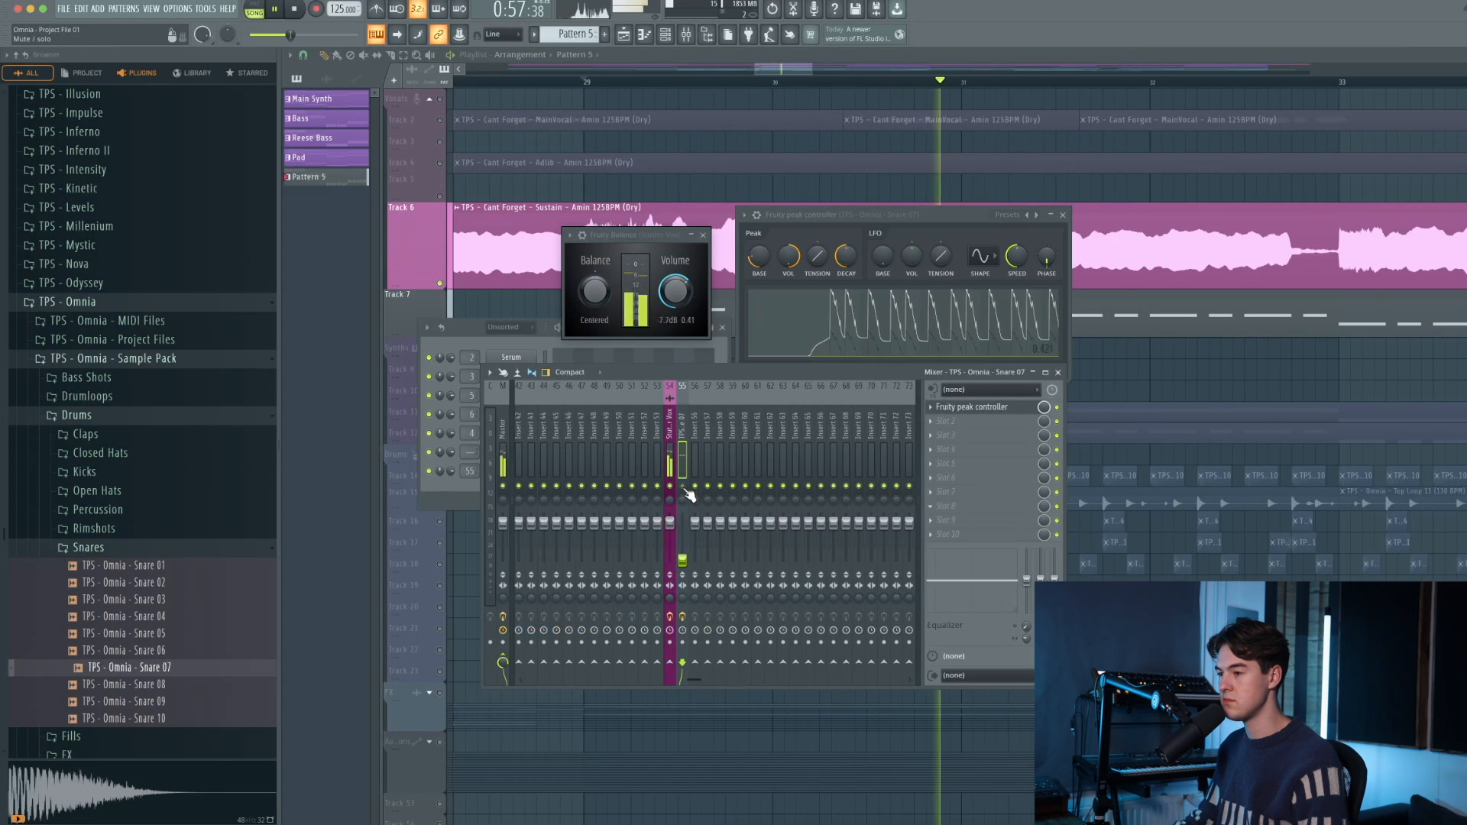
pyautogui.click(1063, 216)
pyautogui.press('space')
pyautogui.doubleClick(907, 316)
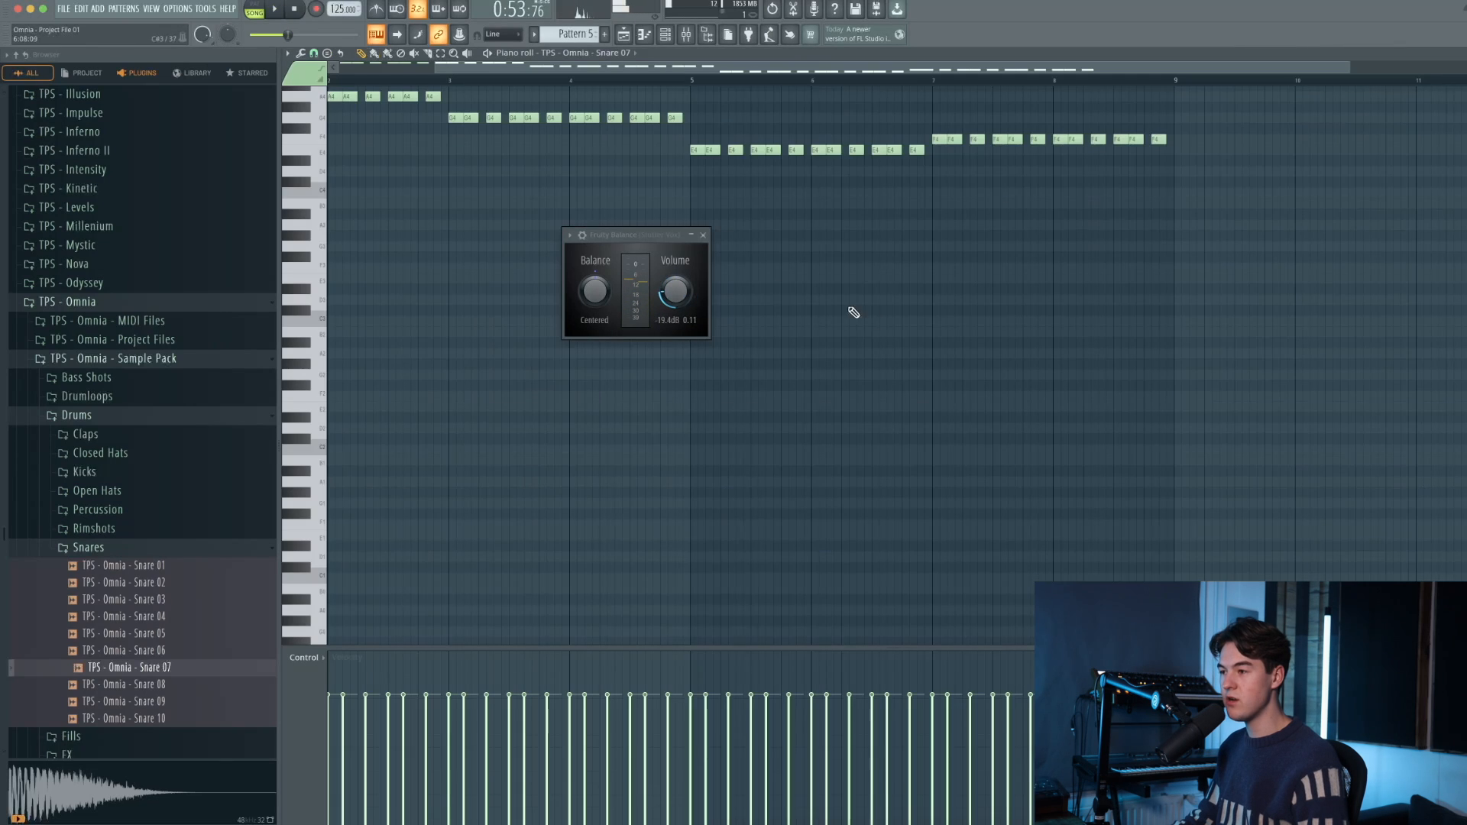
pyautogui.click(704, 235)
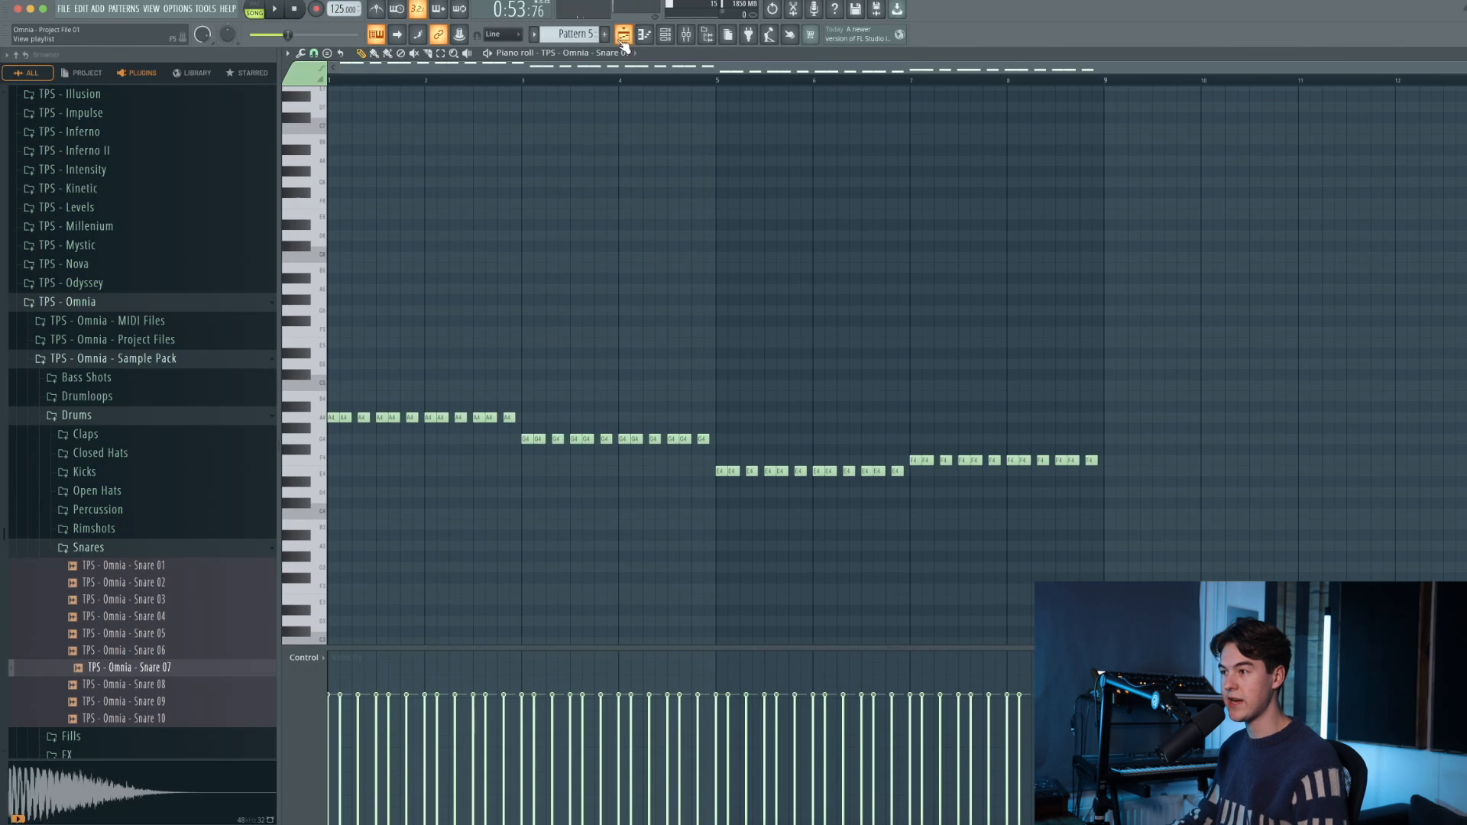
pyautogui.click(623, 38)
# - Open Pattern 5's Snare 07 notes in the piano roll and set the snap to 1/6 beat
pyautogui.press('space')
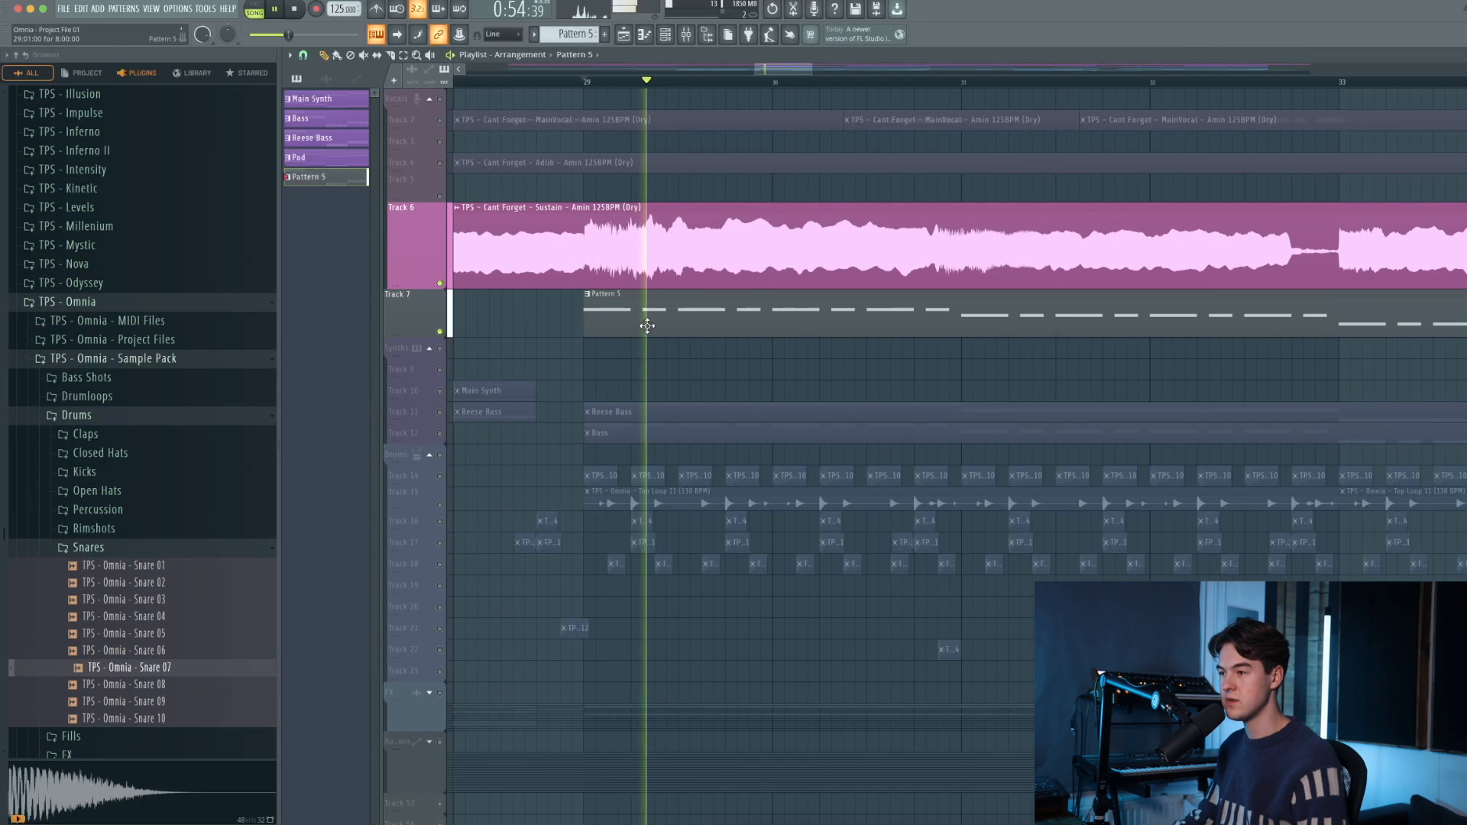
pyautogui.press('space')
pyautogui.doubleClick(635, 320)
pyautogui.scroll(15, 269, 344)
pyautogui.scroll(8, 334, 416)
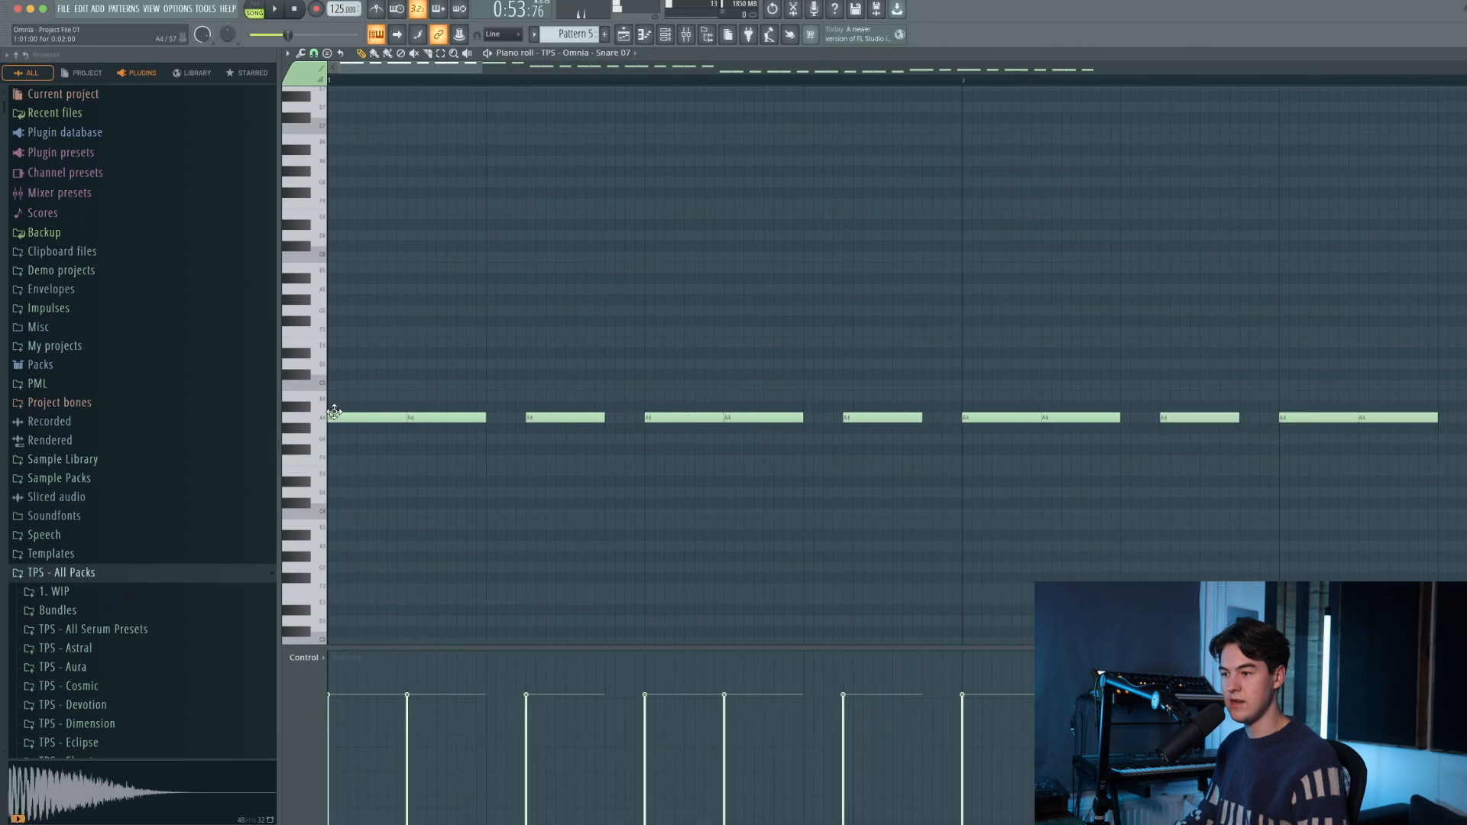
pyautogui.scroll(-3, 420, 428)
pyautogui.click(314, 53)
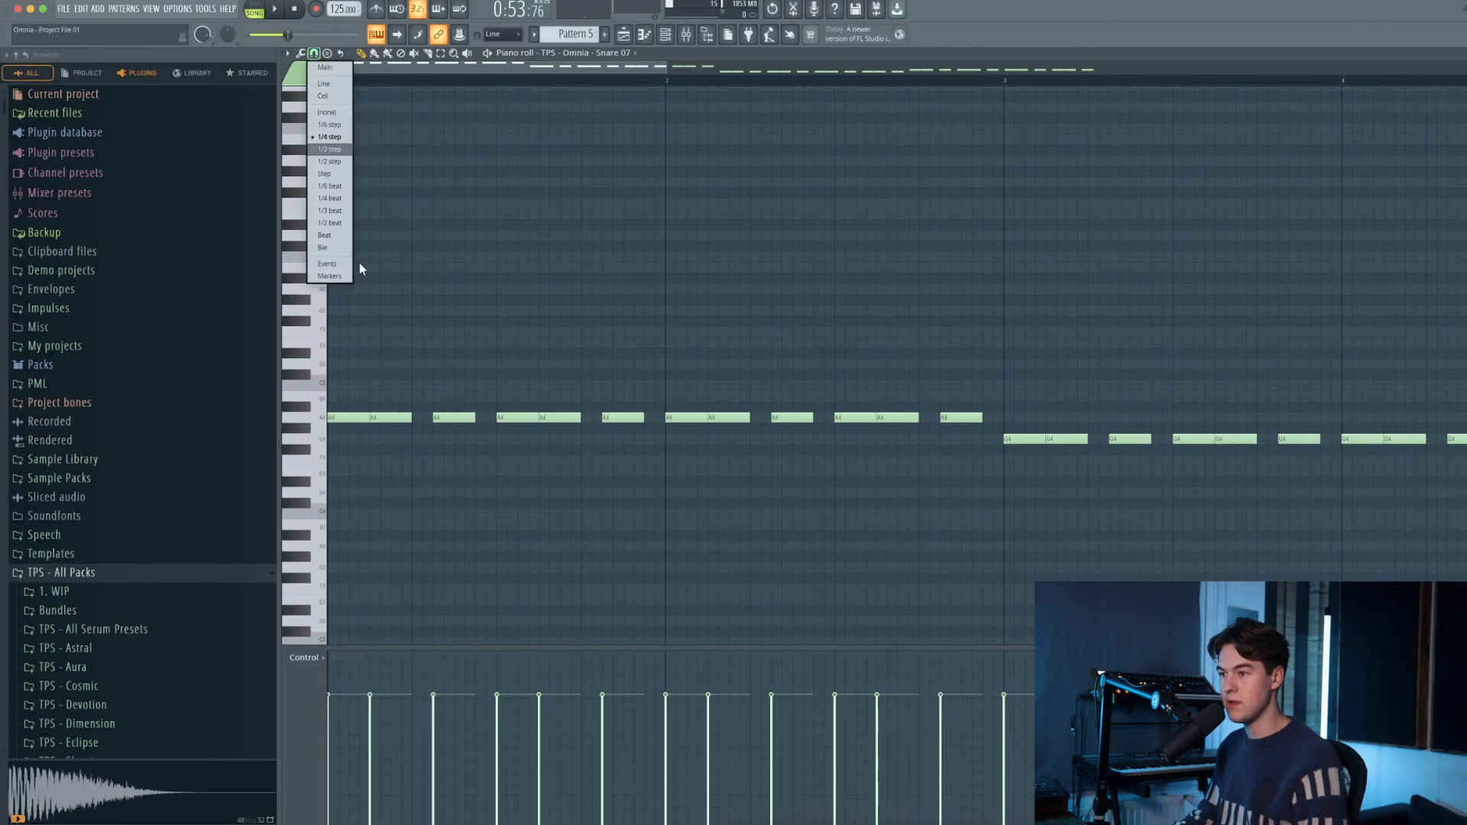
pyautogui.click(340, 186)
# - Shorten the opening notes of the Snare 07 pattern into brief hits and audition the rhythm
pyautogui.click(367, 419)
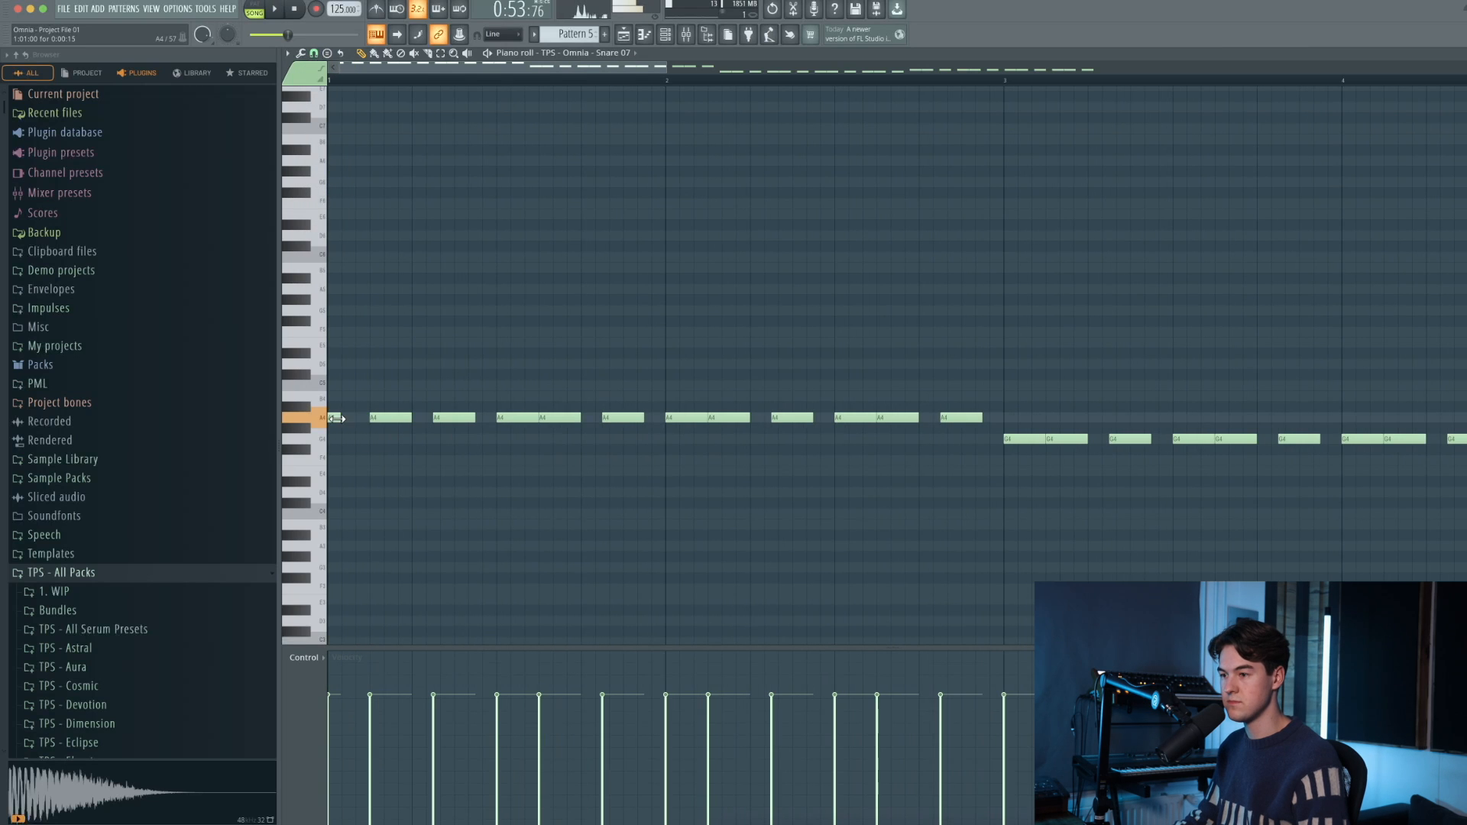
pyautogui.rightClick(388, 419)
pyautogui.press('space')
pyautogui.press('space')
pyautogui.moveTo(361, 419); pyautogui.dragTo(375, 418)
pyautogui.press('space')
pyautogui.press('space')
pyautogui.press('space')
# - Set the snap to Step, fill the first beat with short notes one step apart, and add one at the end of beat two
pyautogui.click(314, 54)
pyautogui.click(329, 173)
pyautogui.click(351, 417)
pyautogui.press('space')
pyautogui.click(393, 417)
pyautogui.press('space')
pyautogui.press('space')
pyautogui.click(482, 418)
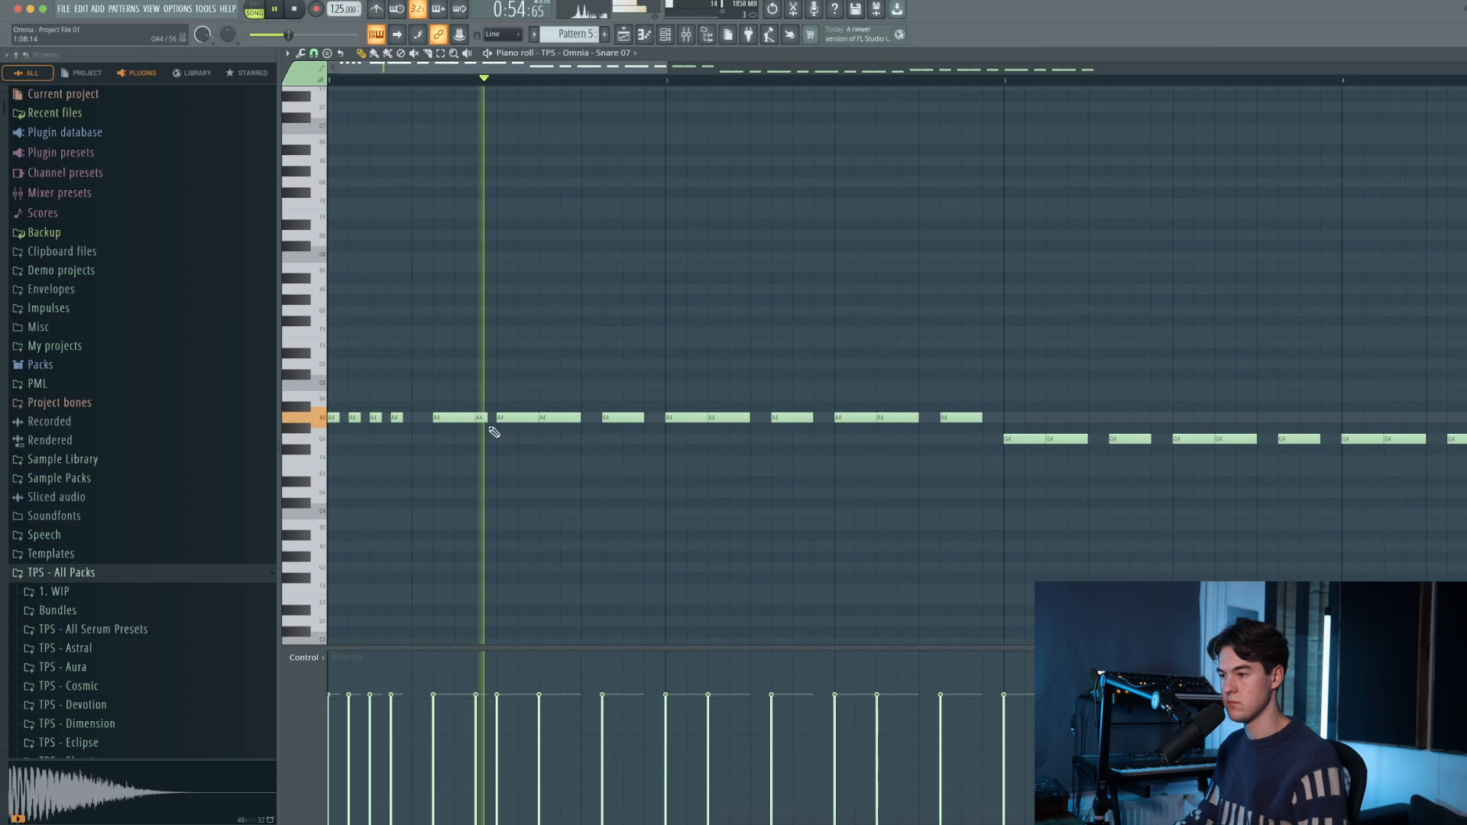
pyautogui.press('space')
pyautogui.press('space')
# - Replace the Snare 07 notes in bar 2 with a copy of bar 1's rhythm and audition the pattern in the playlist
pyautogui.scroll(-2, 651, 425)
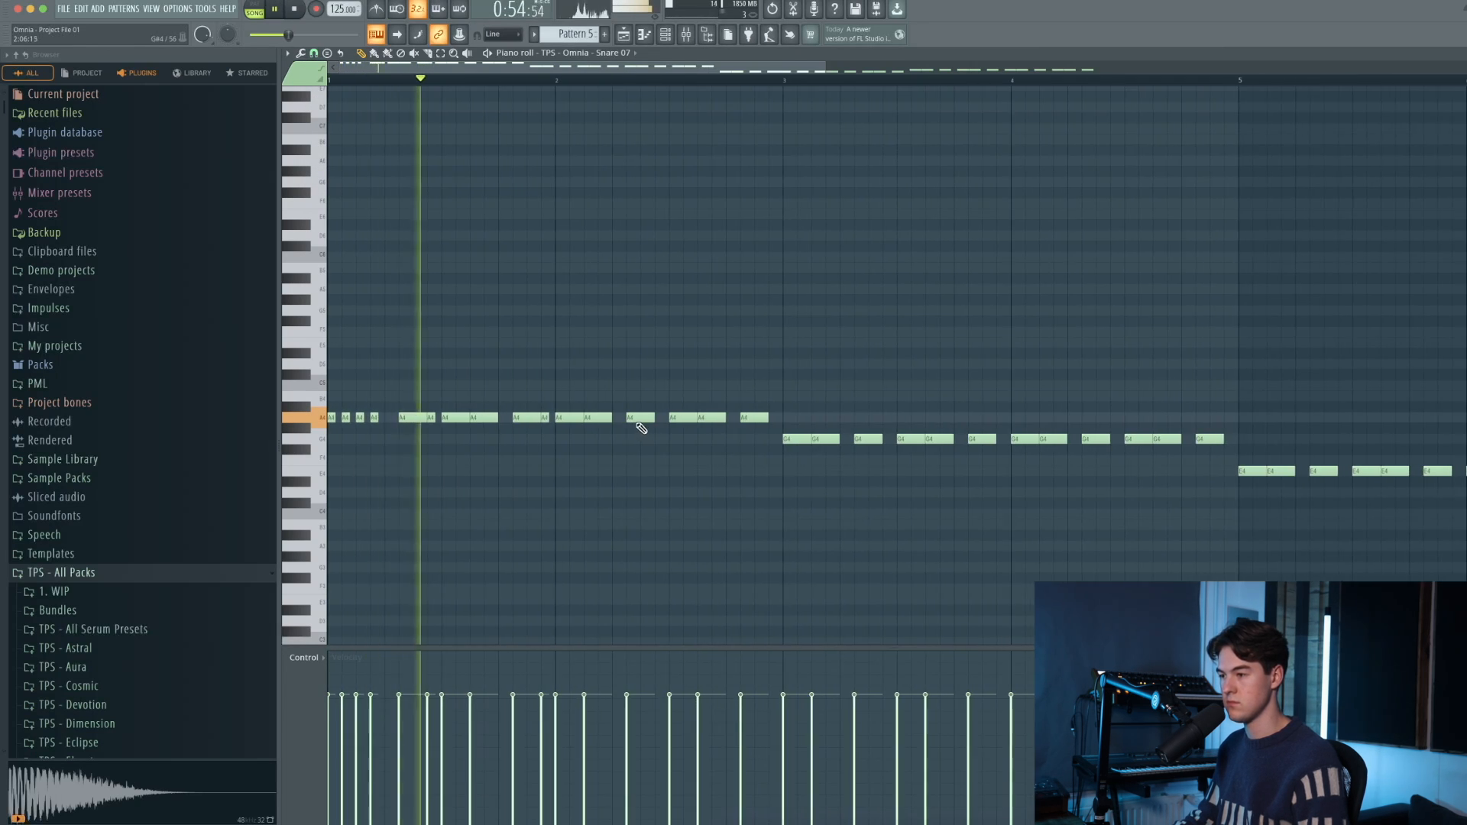
pyautogui.rightClick(567, 419)
pyautogui.press('space')
pyautogui.press('space')
pyautogui.moveTo(615, 429)
pyautogui.mouseDown()
pyautogui.moveTo(330, 412)
pyautogui.moveTo(558, 420)
pyautogui.mouseUp()
pyautogui.scroll(-2, 555, 421)
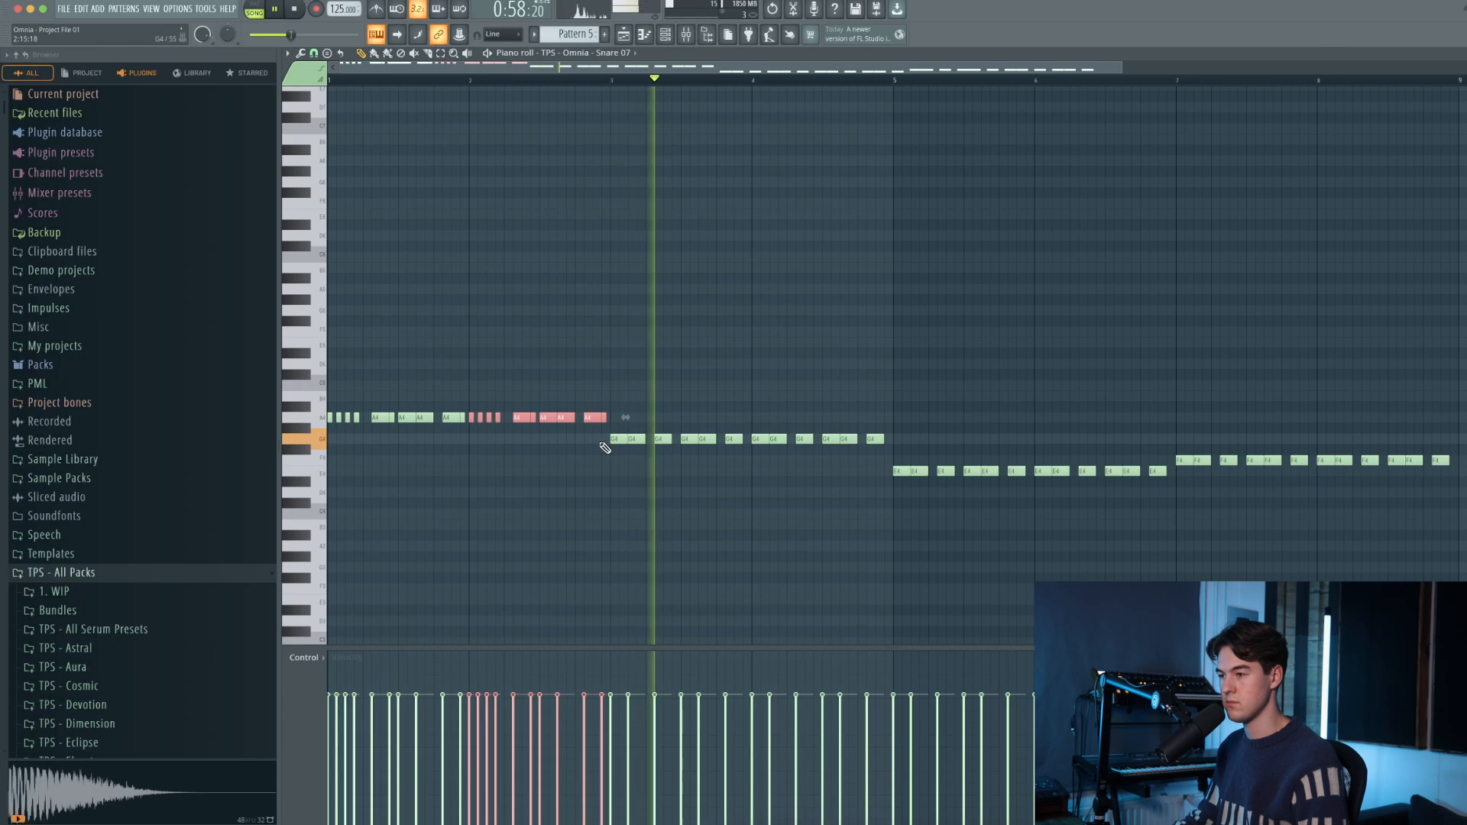
pyautogui.click(623, 34)
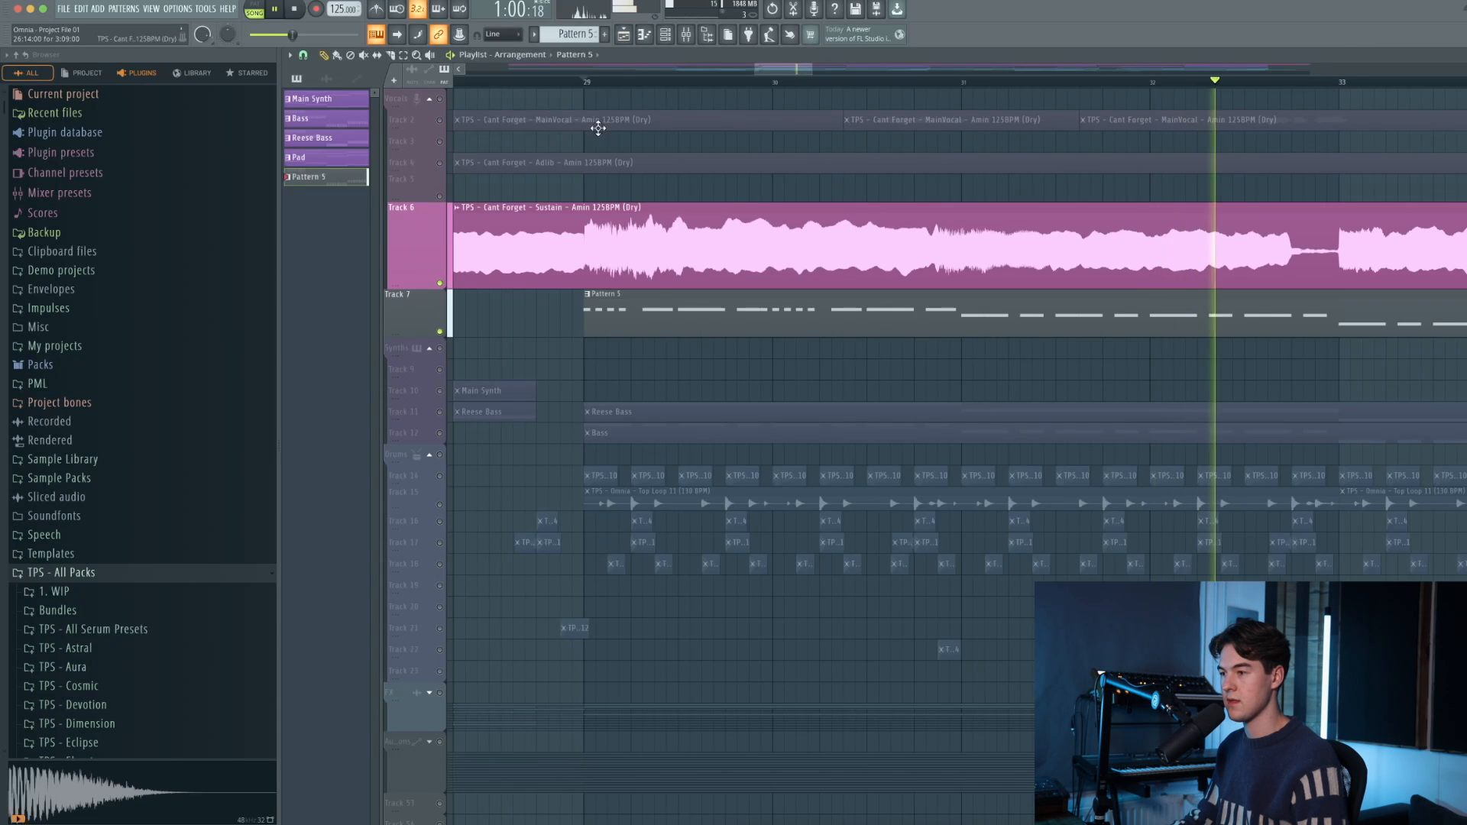
pyautogui.press('space')
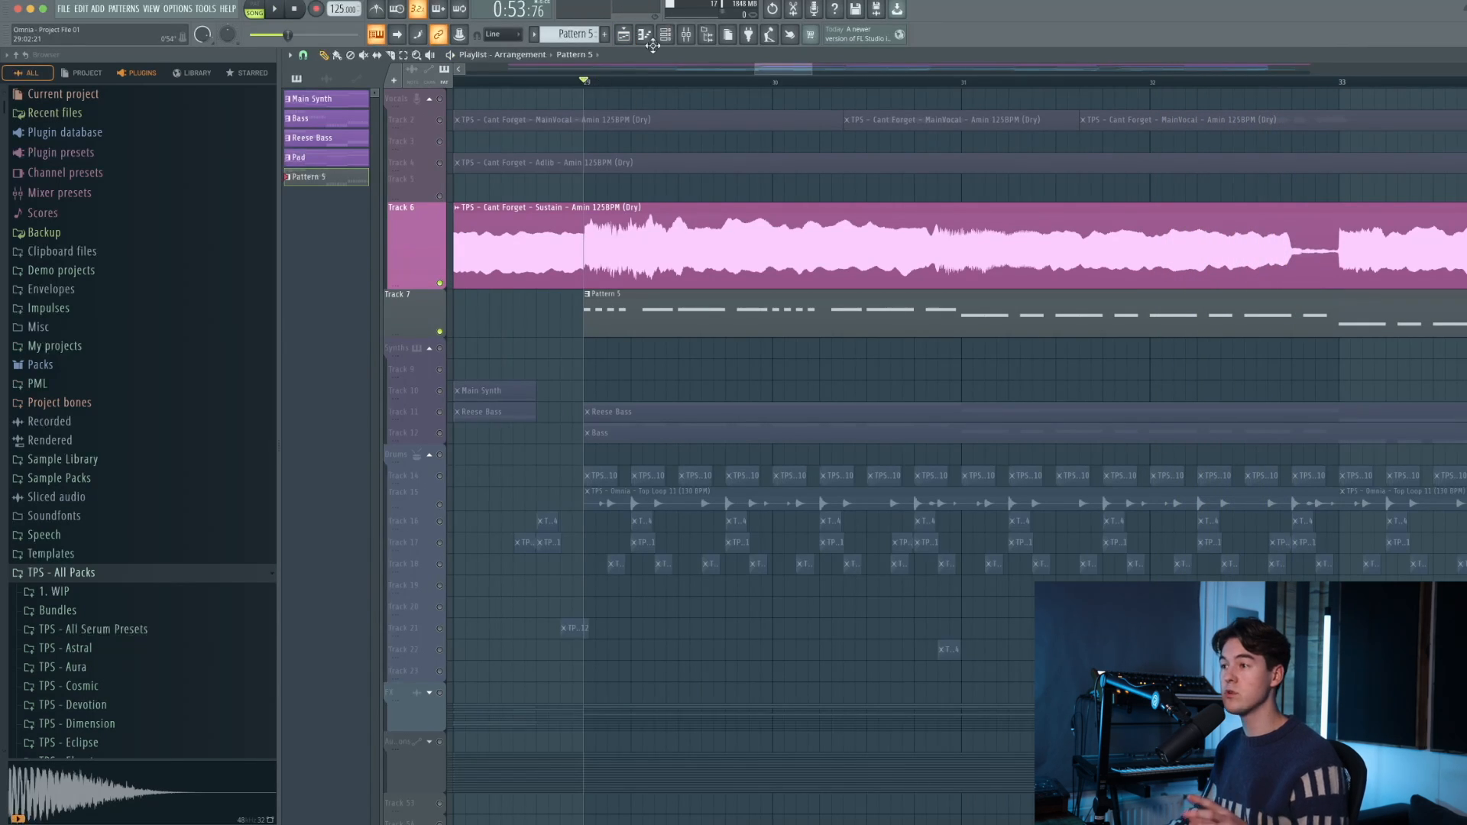
# - Load Kickstart 2 into slot 9 of the Stutter Vox mixer track, then close its window and the mixer
pyautogui.click(686, 36)
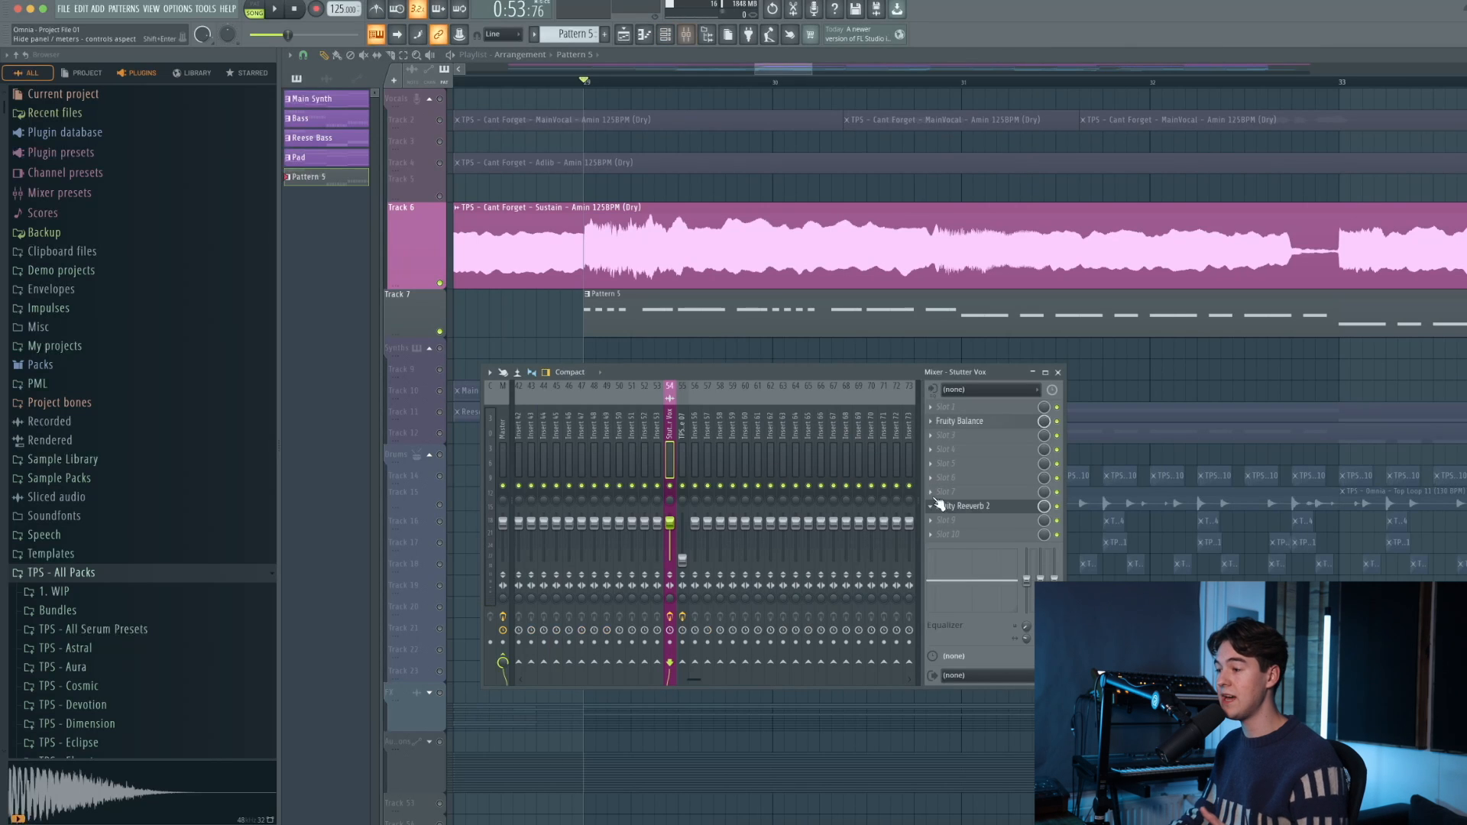
pyautogui.click(952, 527)
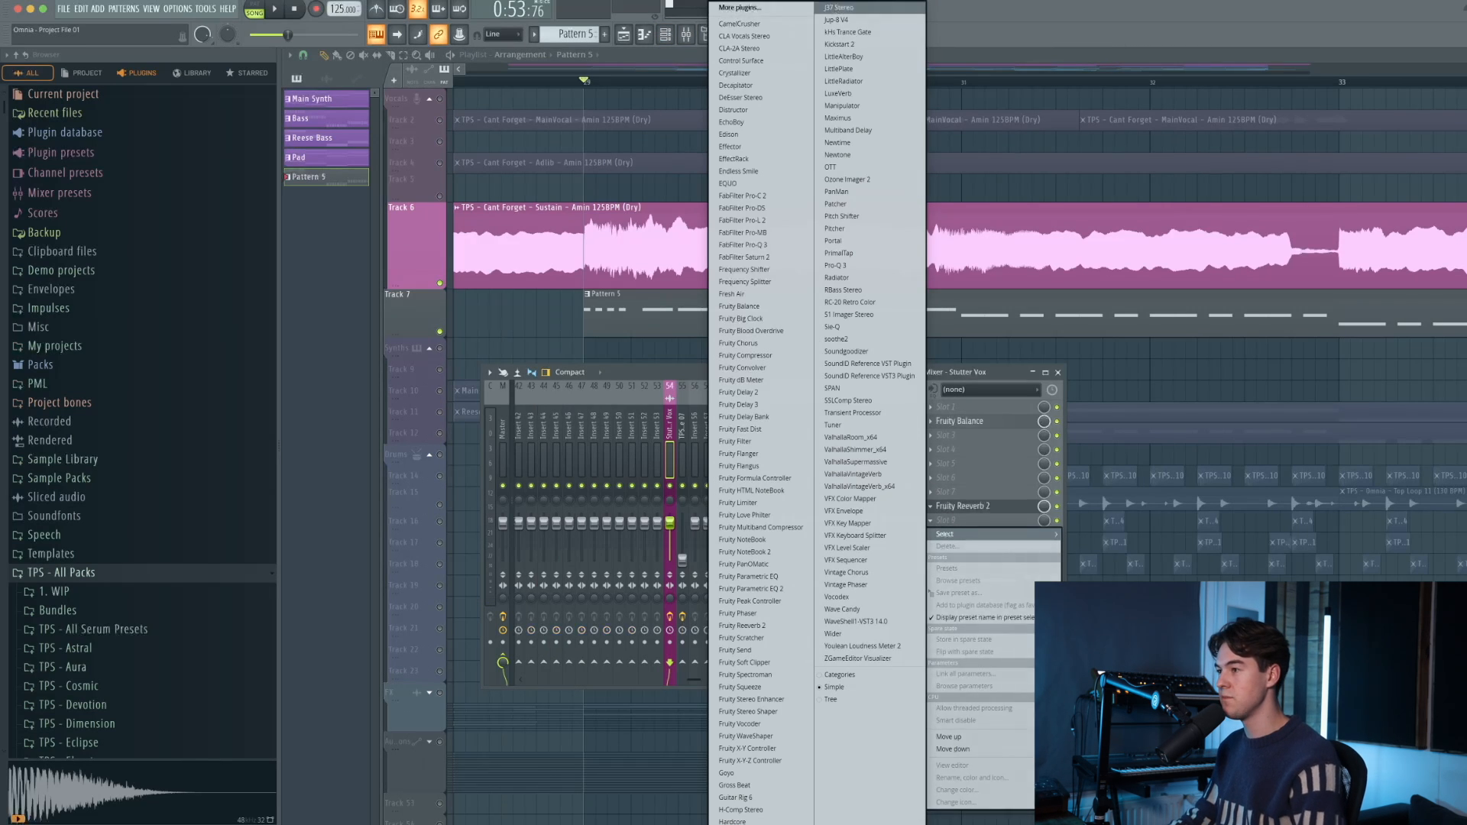
pyautogui.click(840, 44)
pyautogui.click(233, 243)
pyautogui.moveTo(449, 27); pyautogui.dragTo(807, 269)
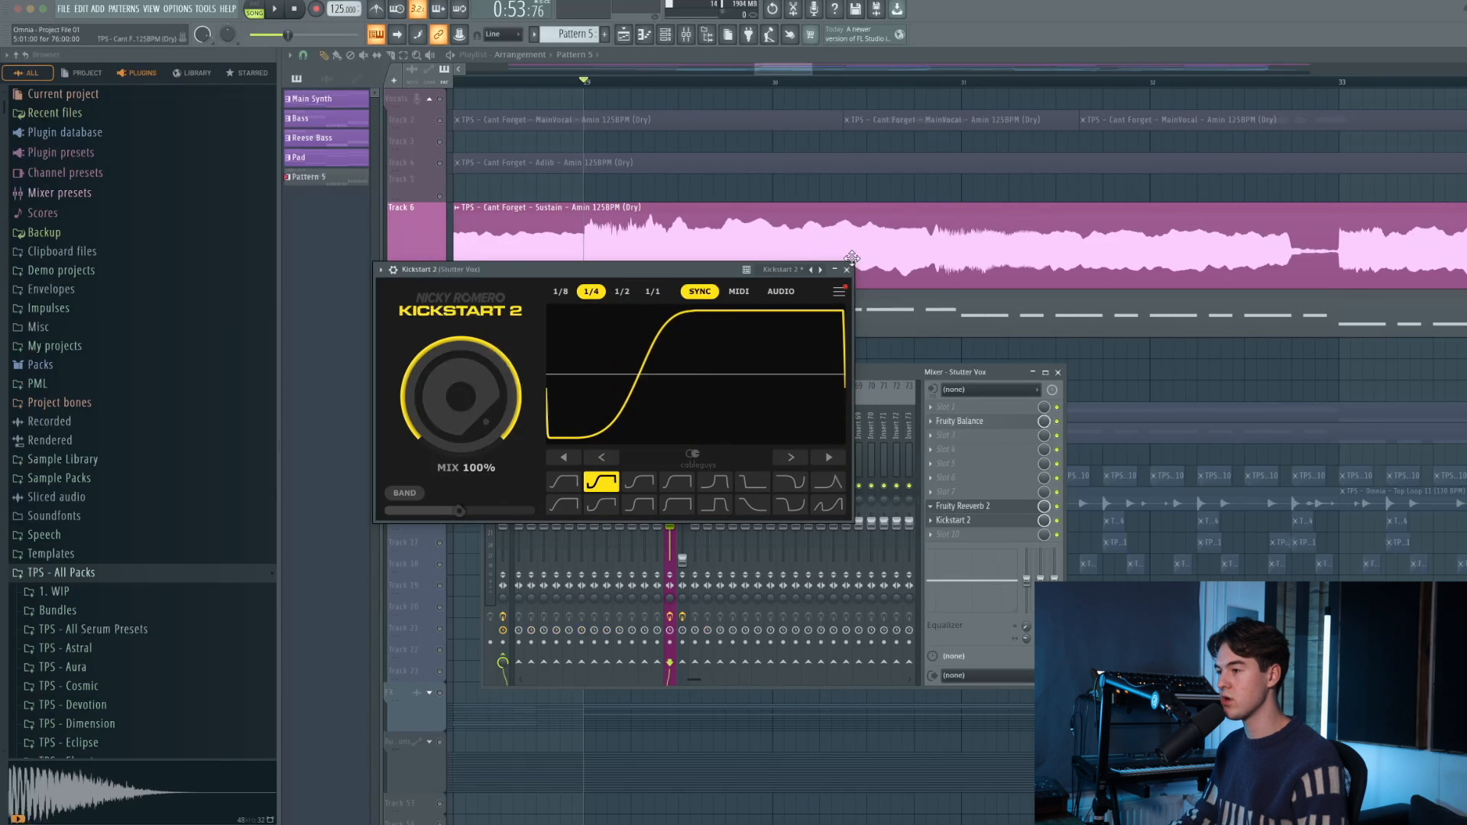
pyautogui.click(847, 269)
pyautogui.press('F9')
# - Turn off soloing so all playlist tracks play and audition the vocal stutter in the full mix
pyautogui.rightClick(441, 284)
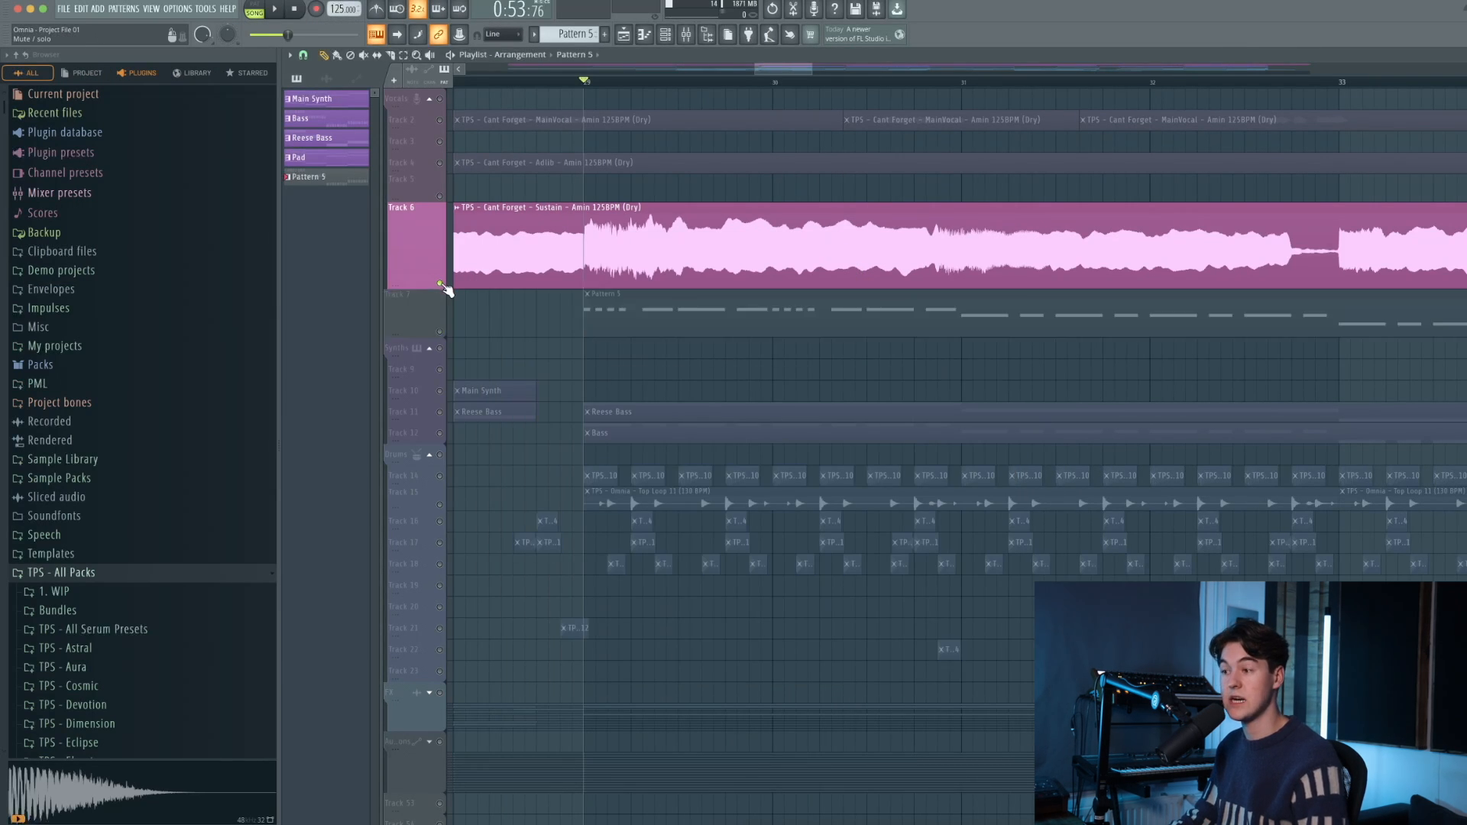
pyautogui.rightClick(441, 283)
pyautogui.scroll(-3, 479, 316)
pyautogui.press('space')
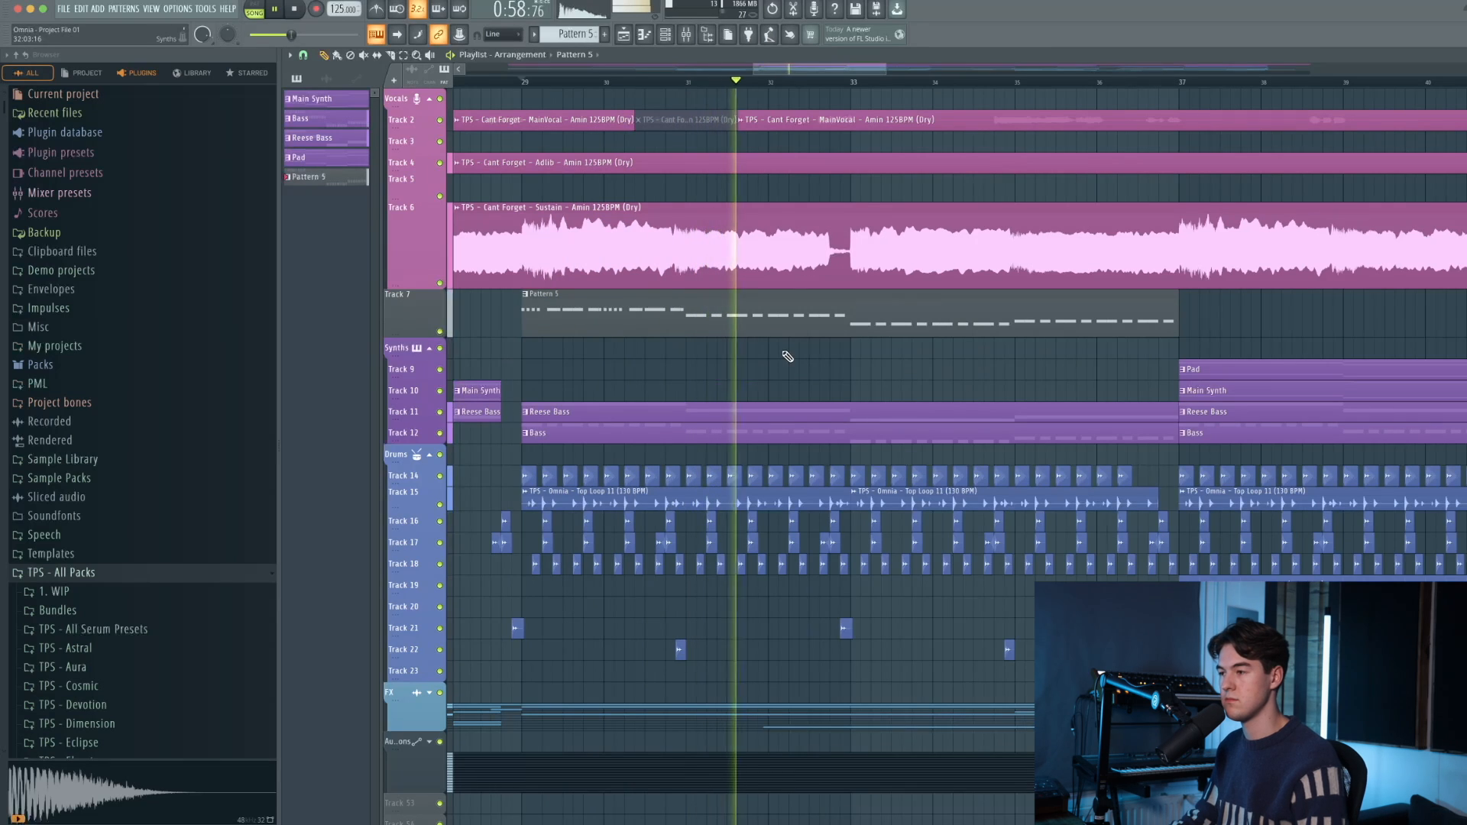
pyautogui.scroll(1, 787, 356)
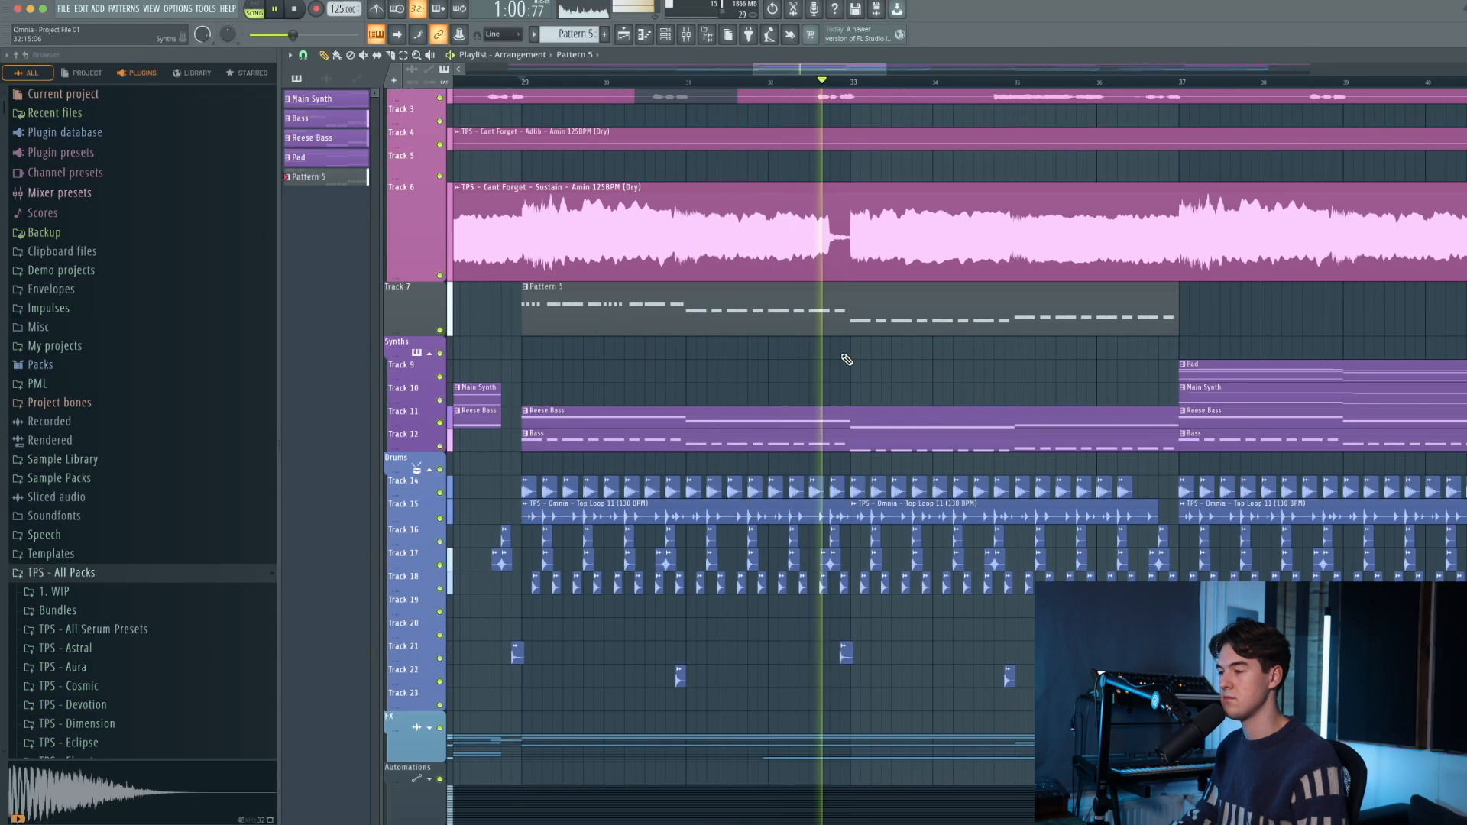
pyautogui.scroll(1, 810, 358)
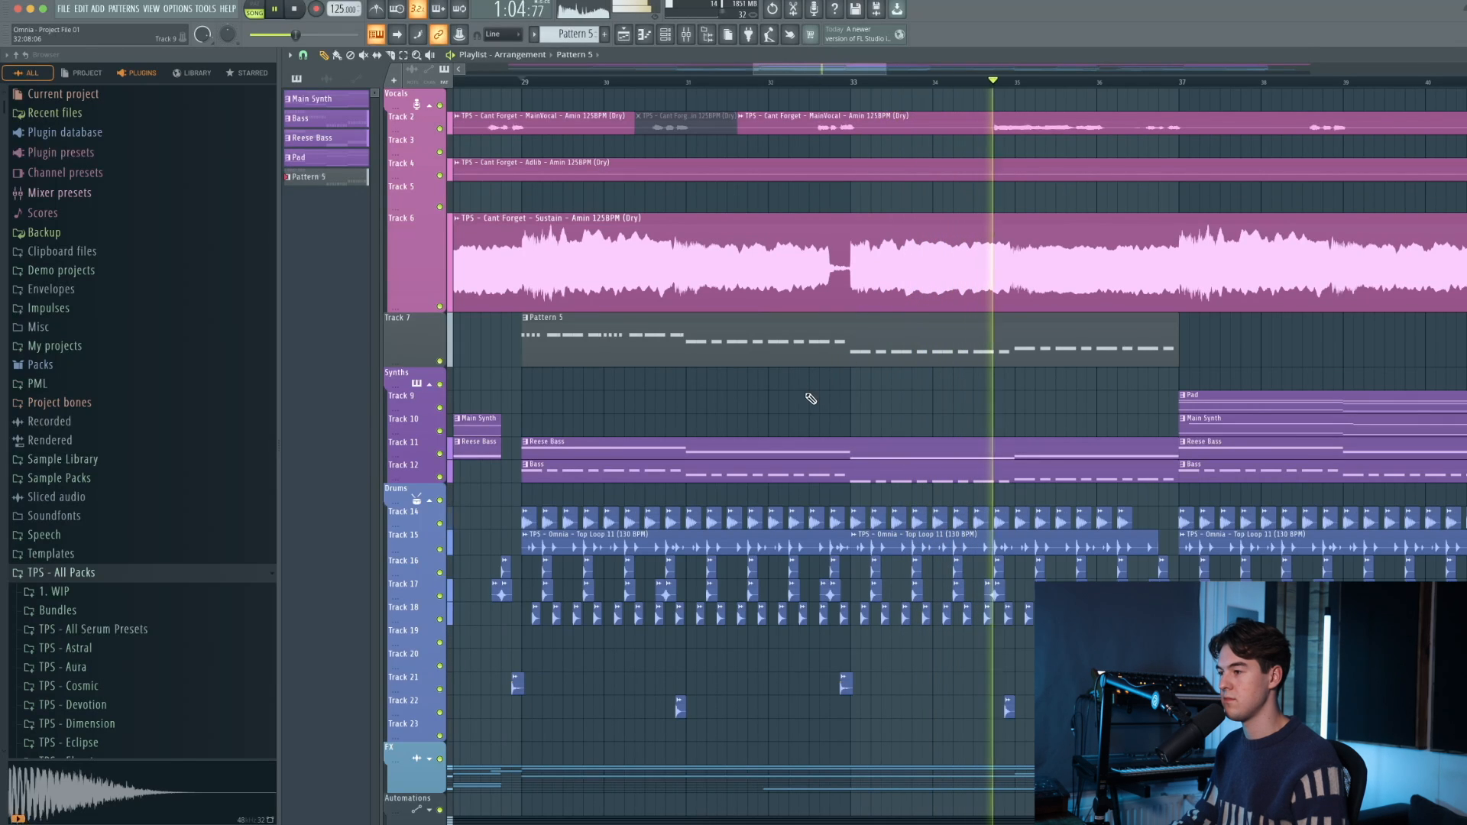
pyautogui.press('space')
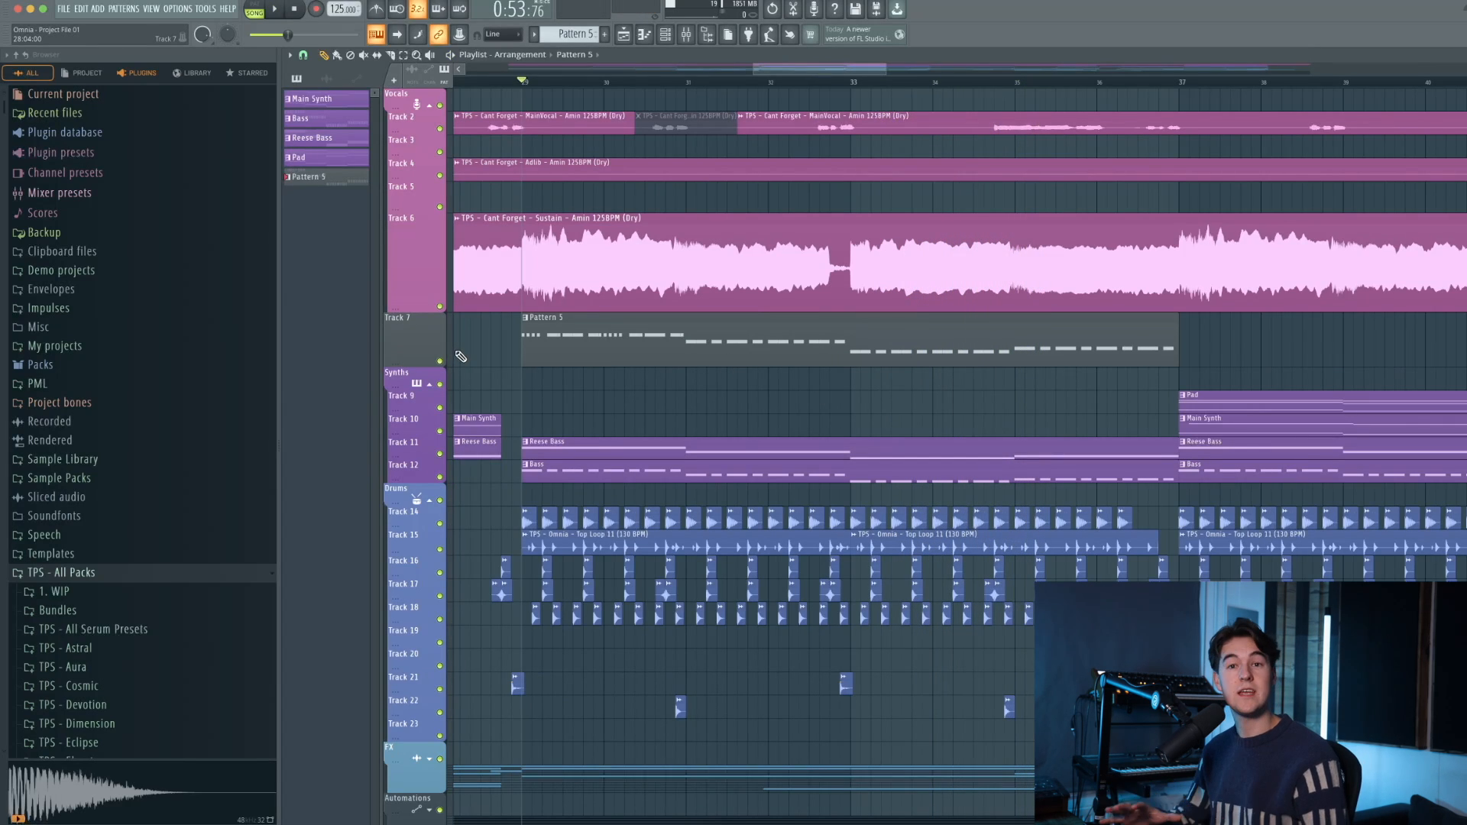